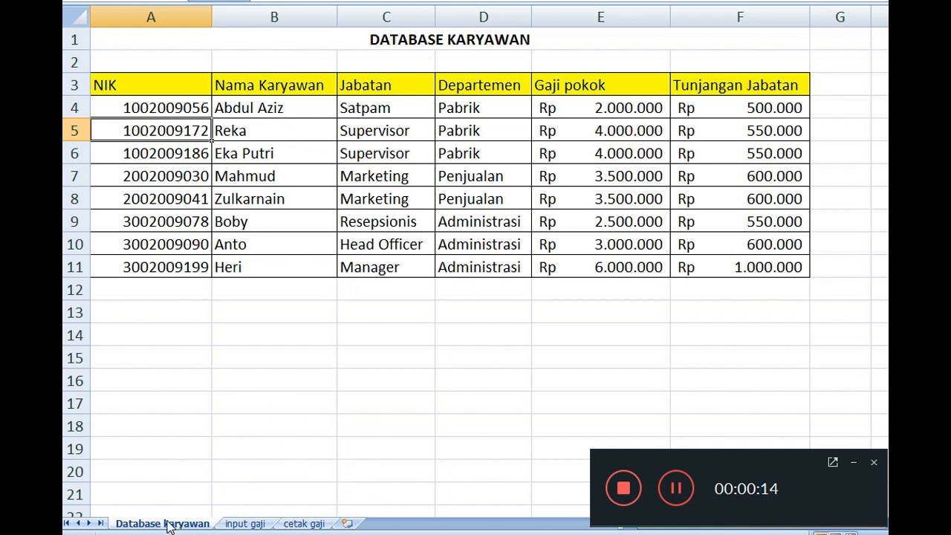
click(168, 524)
double_click(167, 524)
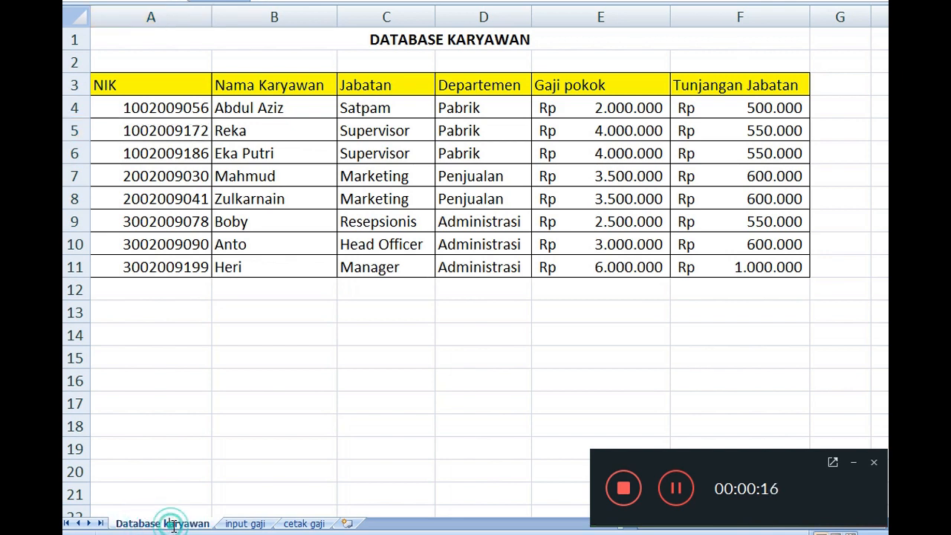
click(182, 466)
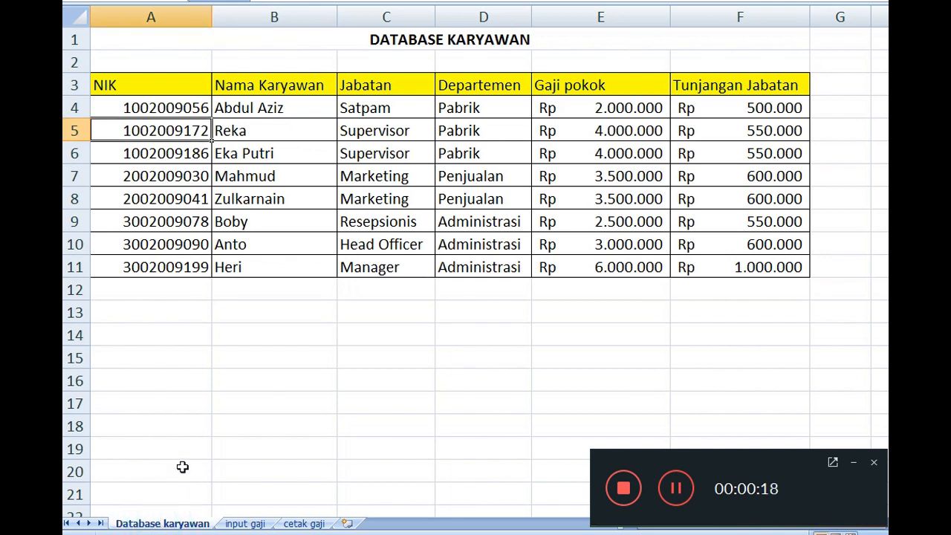
right_click(261, 524)
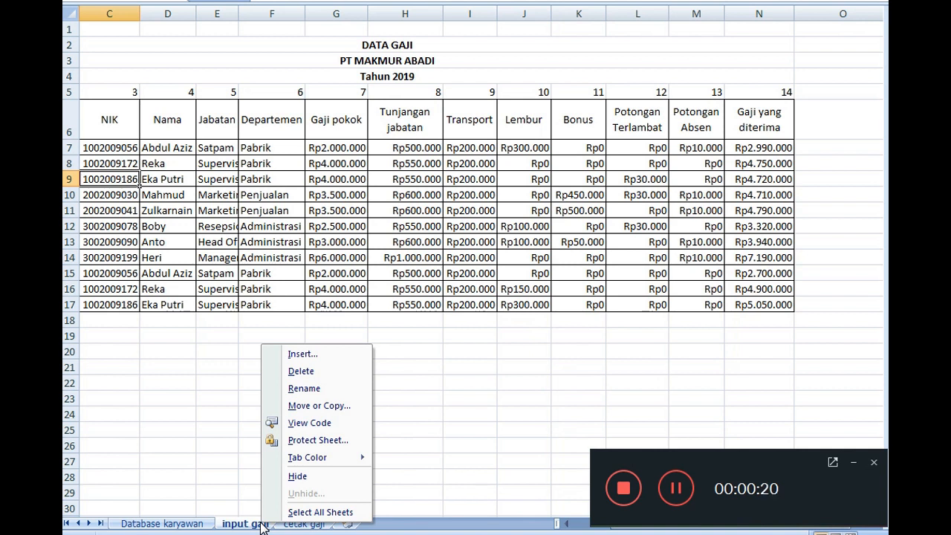
click(301, 388)
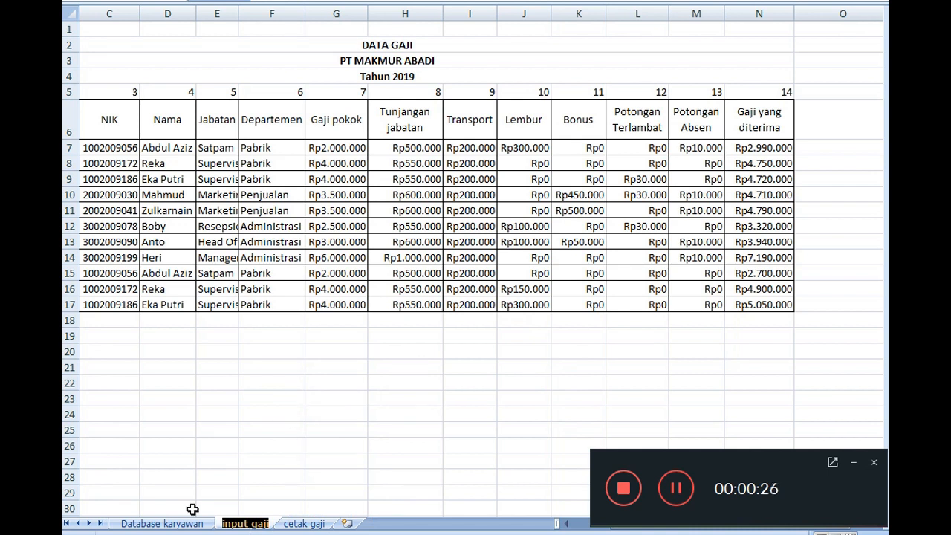
click(162, 523)
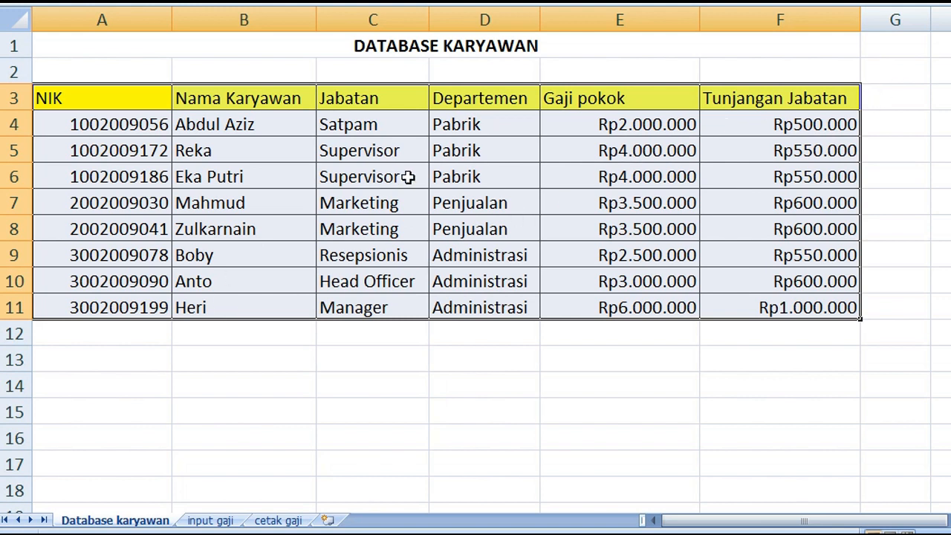
Inspect the unformatted value behind the first Gaji pokok amount in cell E4
click(376, 353)
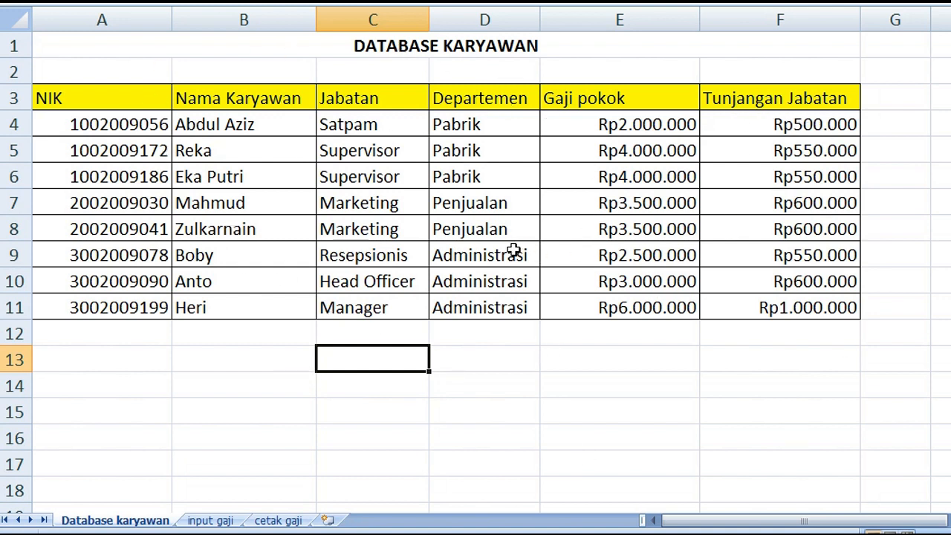
click(578, 126)
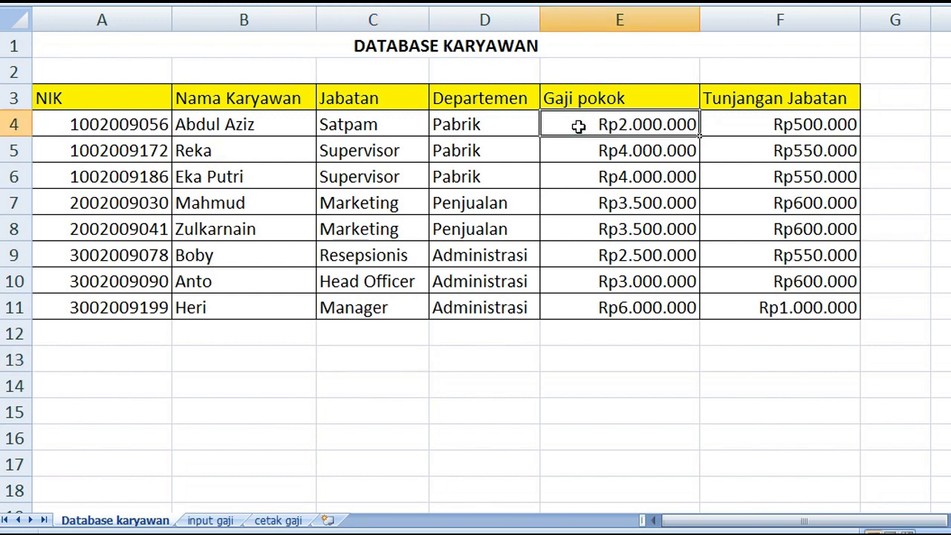
double_click(565, 126)
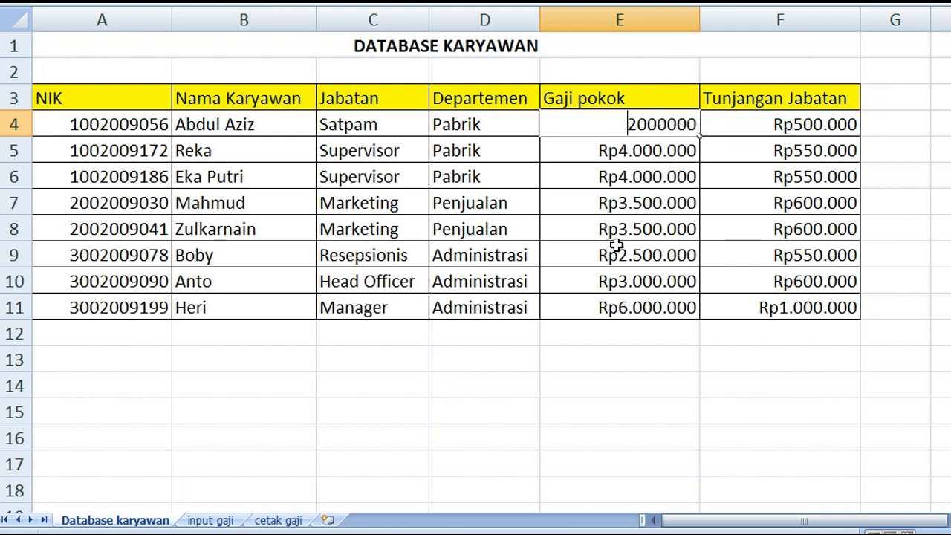
click(594, 158)
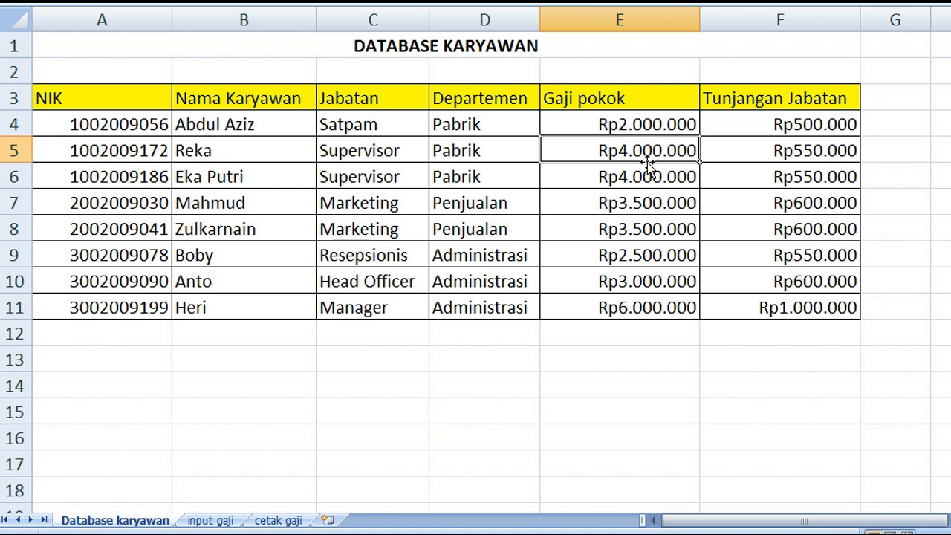
Enter the trial amounts 2000000 in cell B13 and 5000000 in cell B14 below the employee table
click(260, 353)
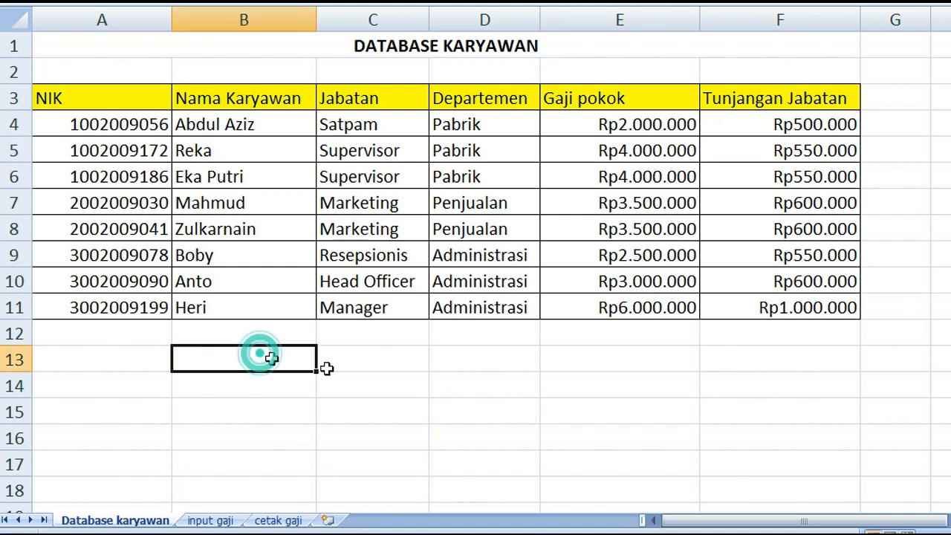
text(2000)
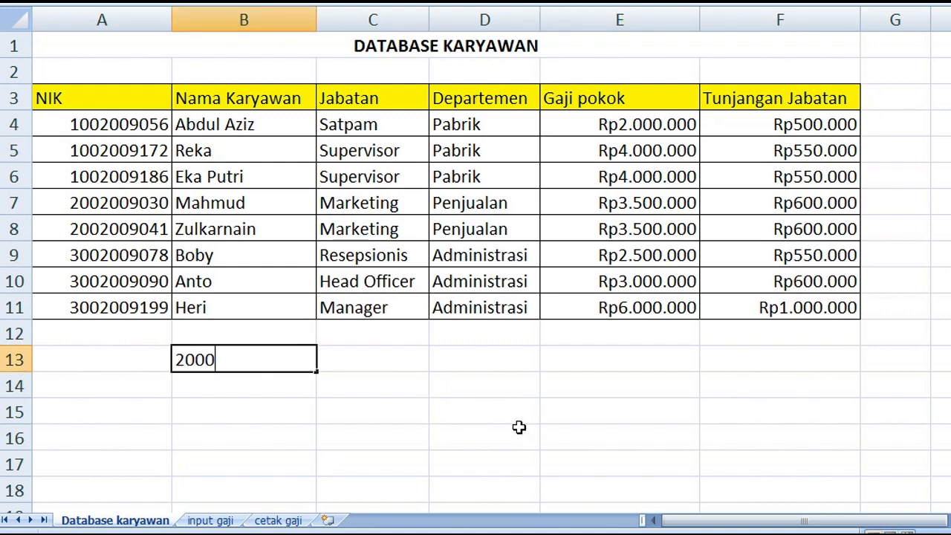
text(000)
key(Return)
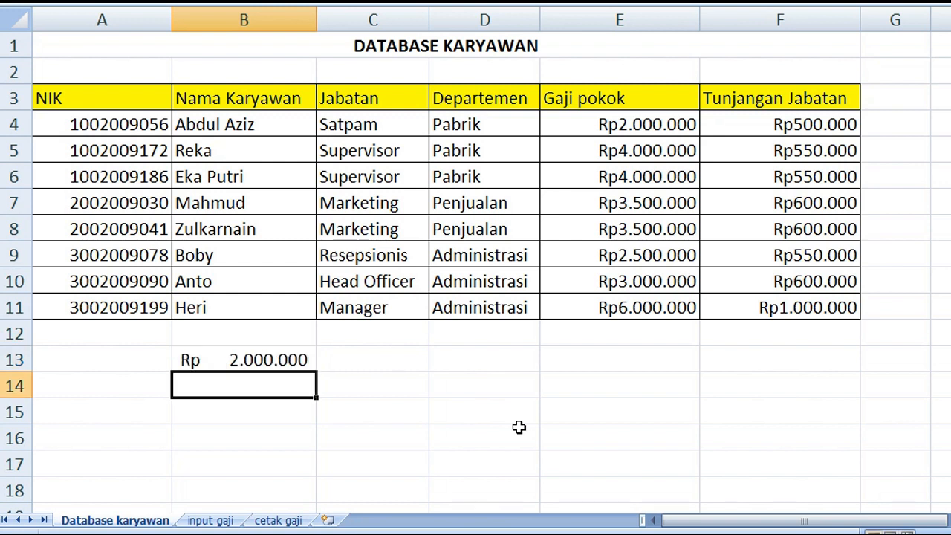
text(5000000)
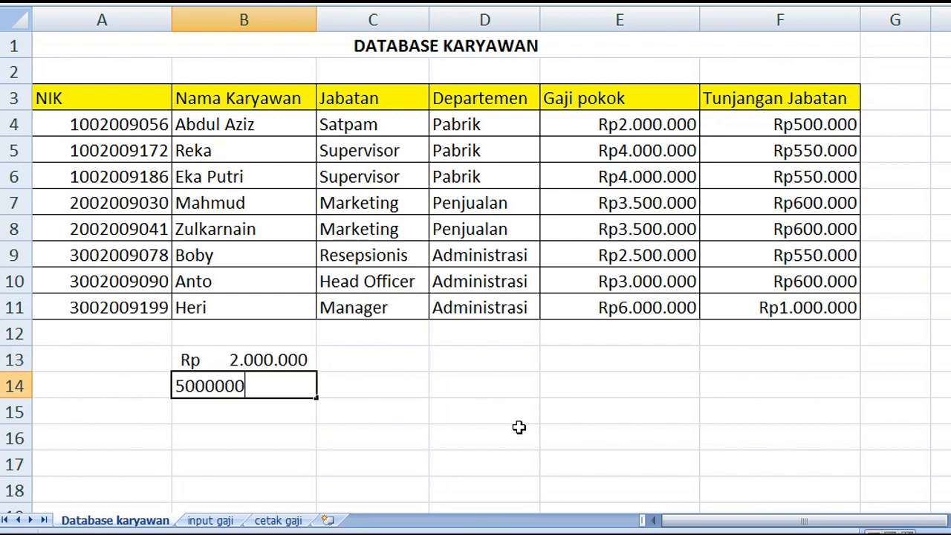
key(Return)
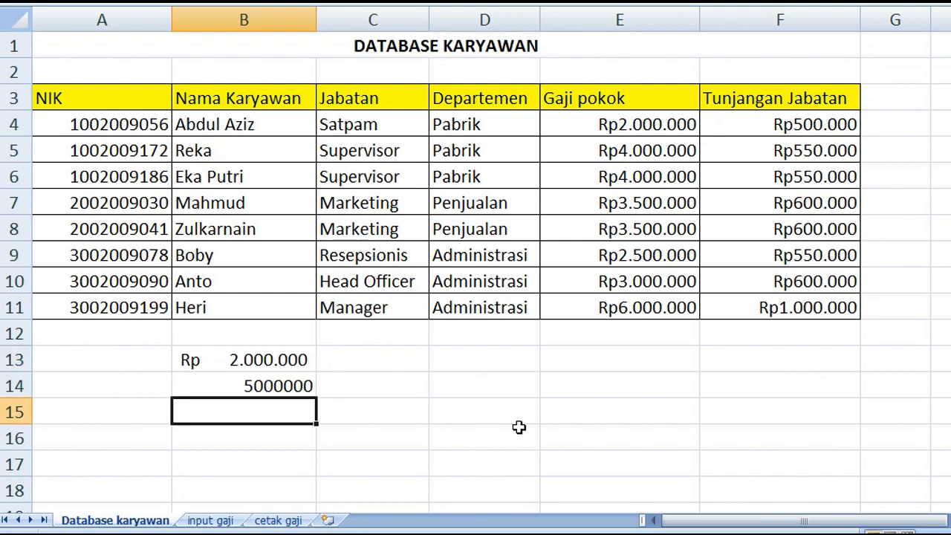
click(237, 392)
click(232, 358)
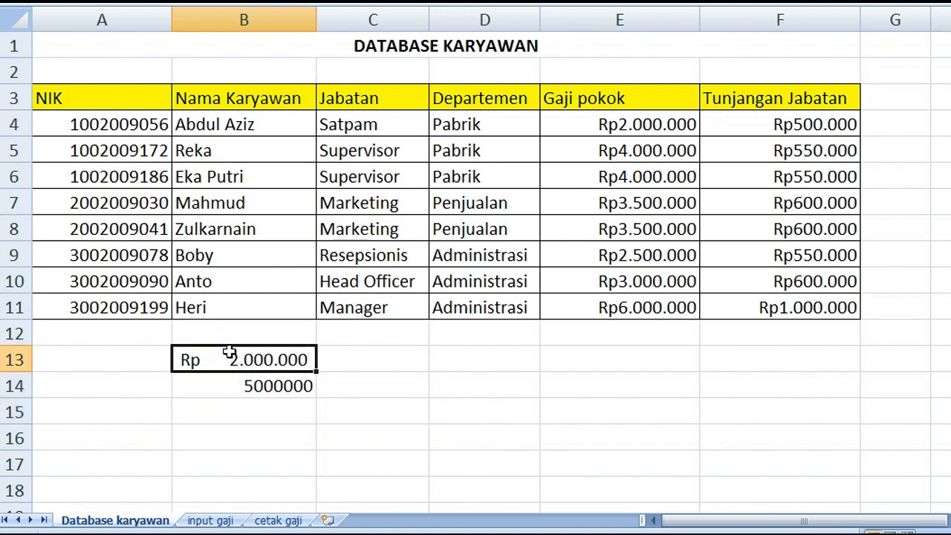
click(269, 385)
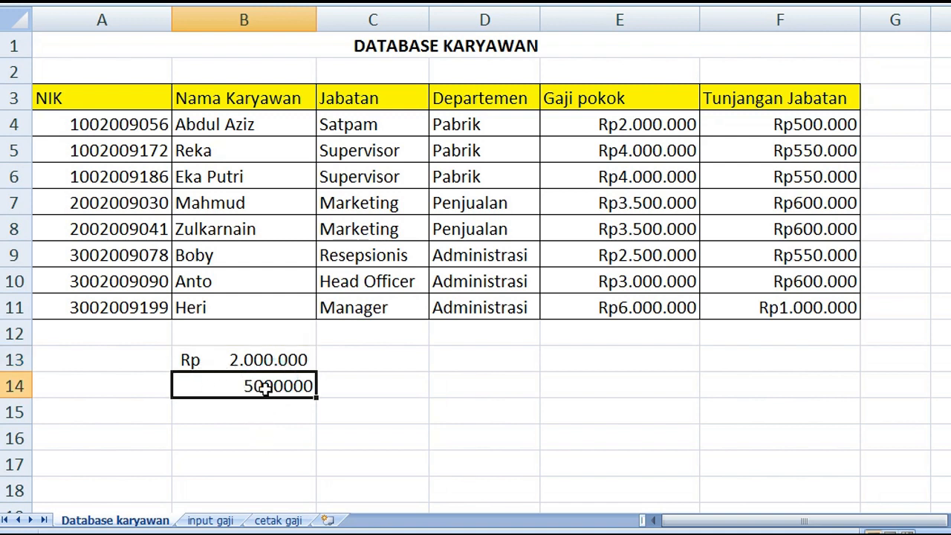
Format B14 as Accounting with 0 decimal places and the Rp symbol, and clear the trial amounts from B13:B14
drag(594, 123, 750, 279)
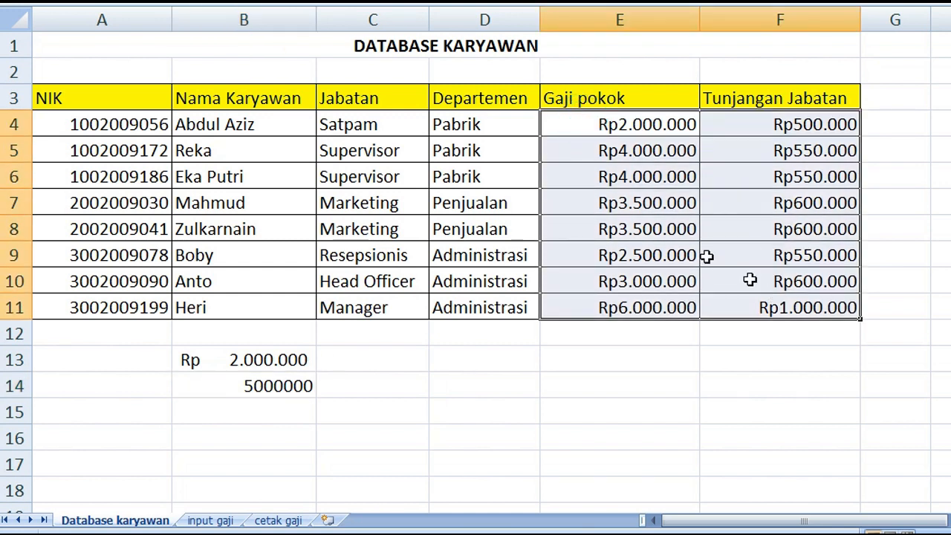
click(220, 384)
right_click(277, 386)
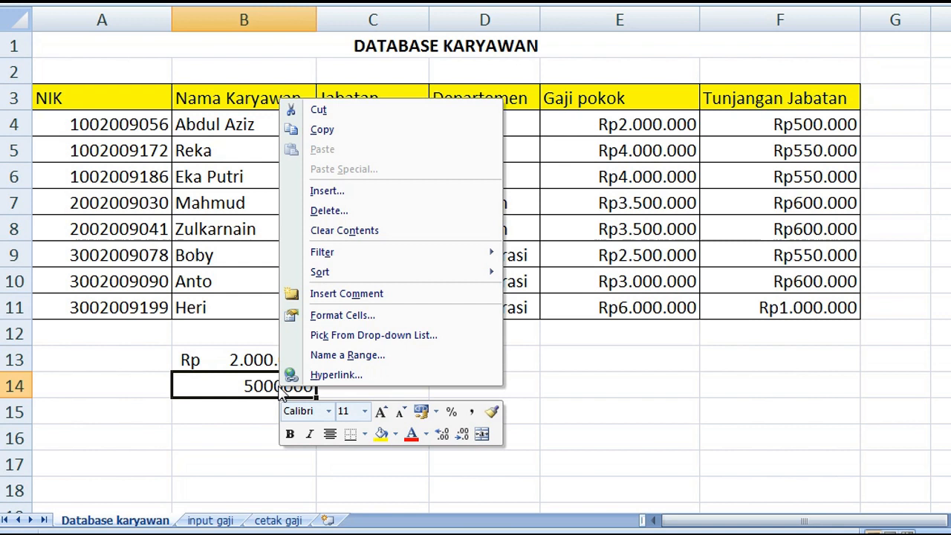
click(342, 318)
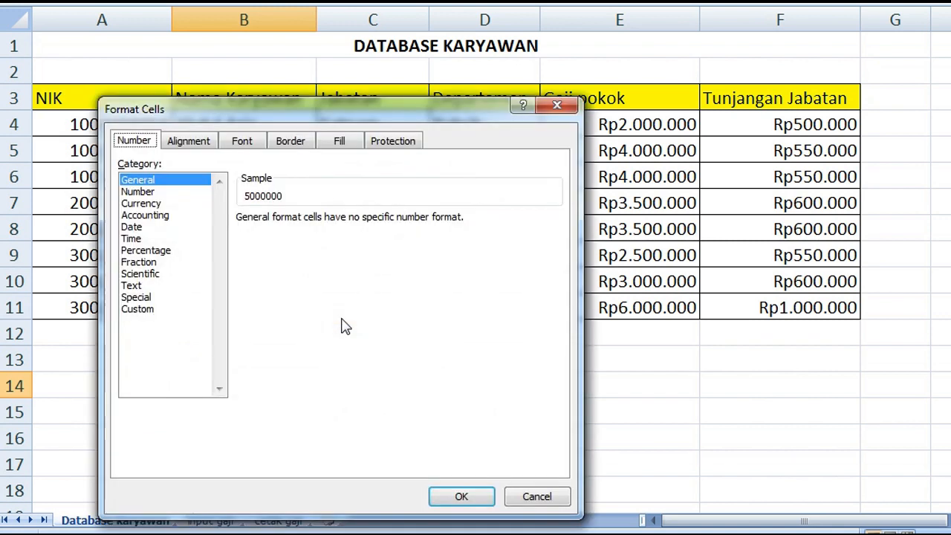
click(137, 215)
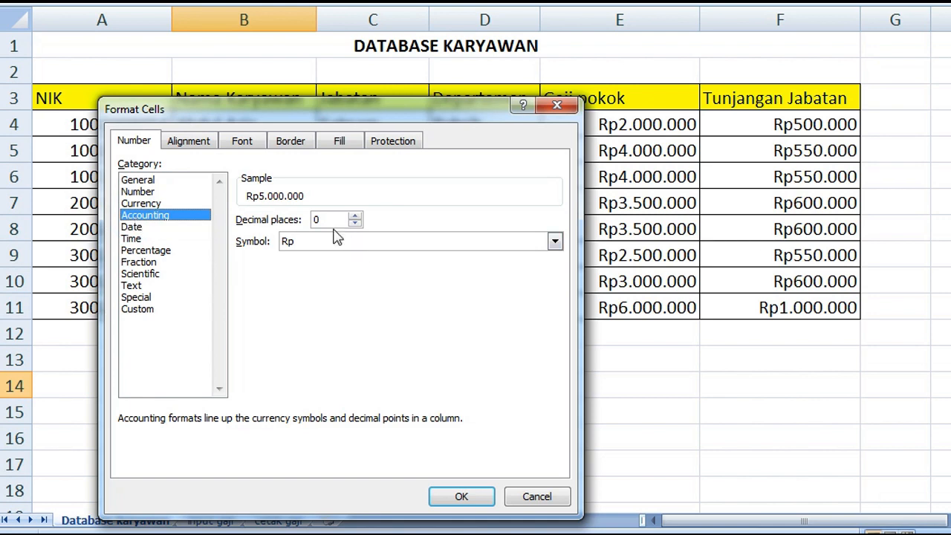
click(465, 497)
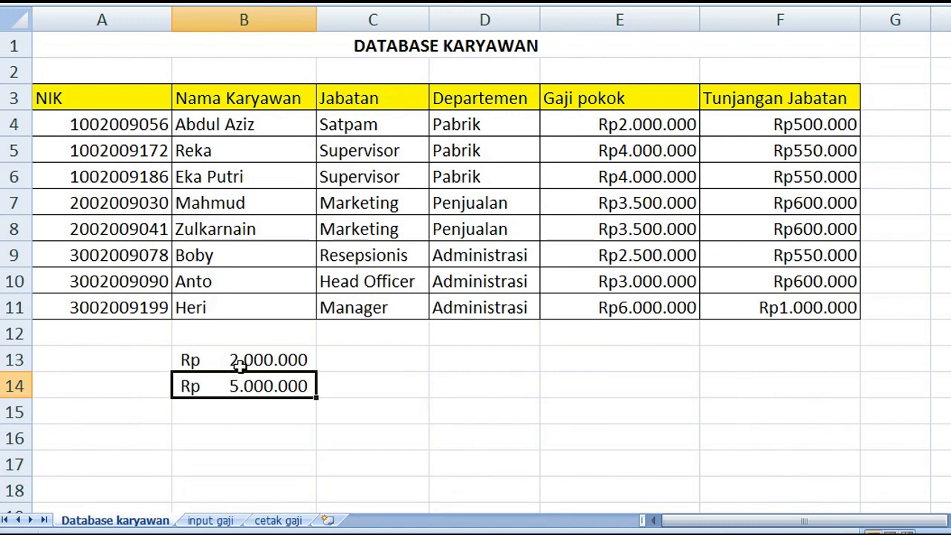
drag(226, 357, 248, 386)
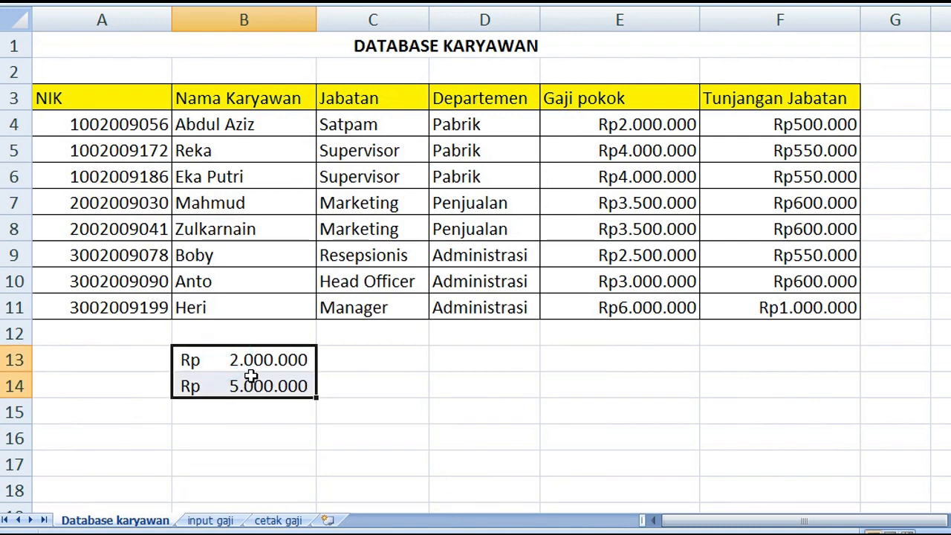
key(Delete)
Format the Gaji pokok and Tunjangan Jabatan amounts in E4:F11 as Accounting with 0 decimal places and the Rp symbol
drag(633, 126, 786, 305)
right_click(670, 216)
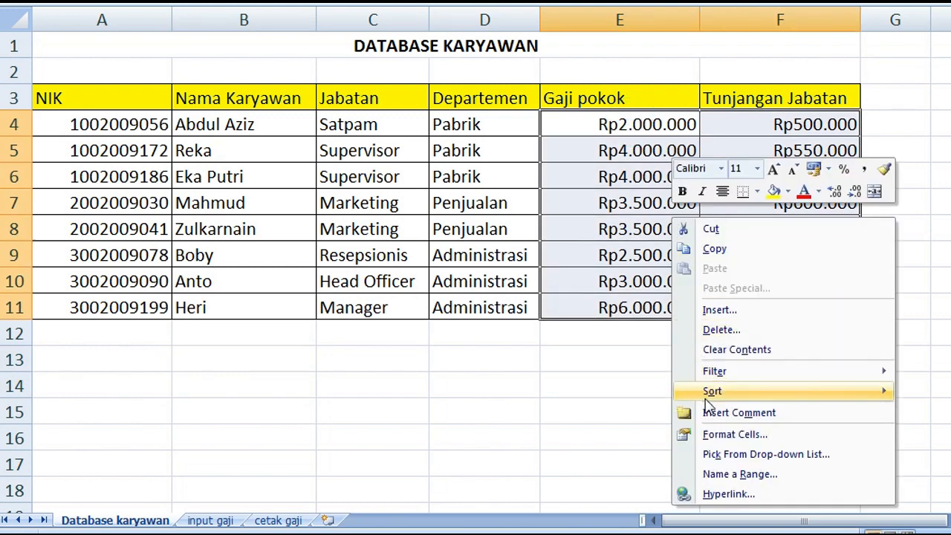
click(710, 435)
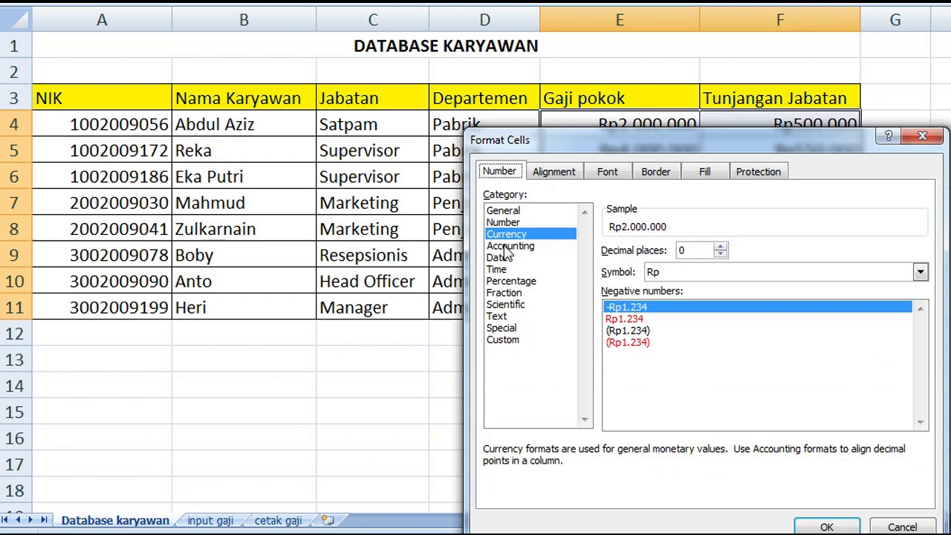
click(510, 246)
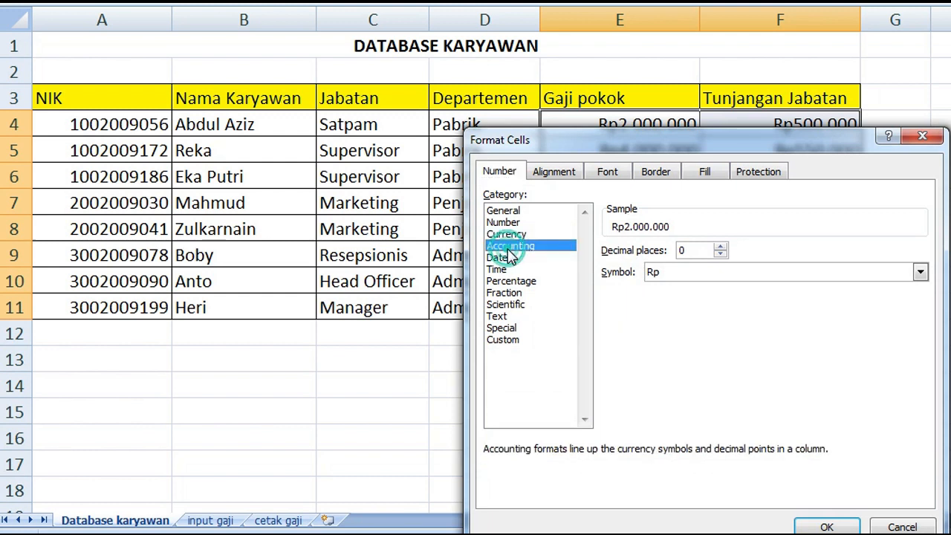
drag(618, 168, 329, 53)
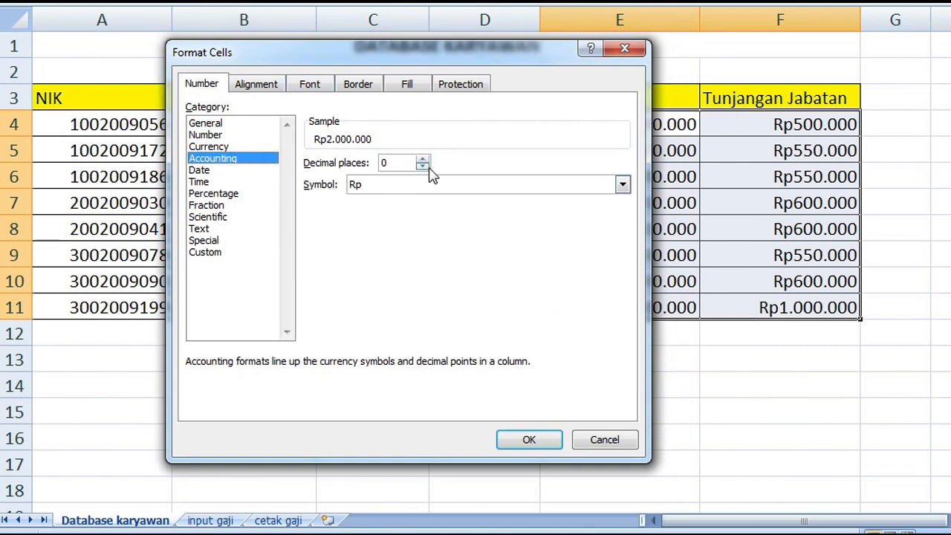
click(530, 444)
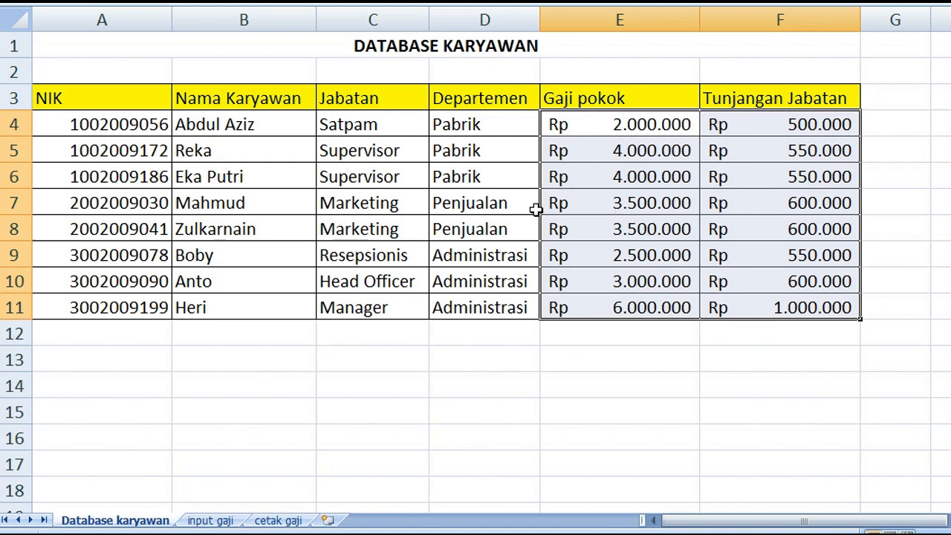
Examine the salary table's columns on the input gaji sheet and return to the Database karyawan sheet
click(210, 521)
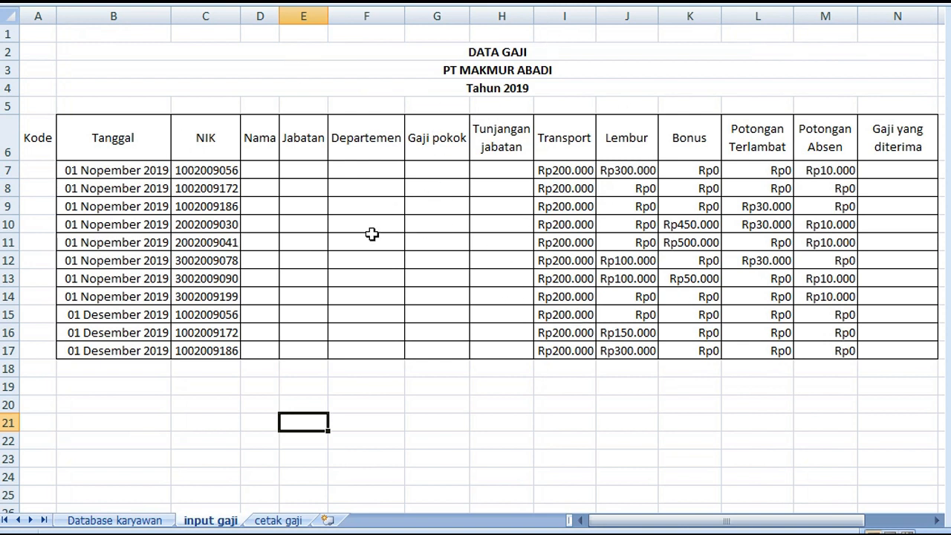
click(119, 522)
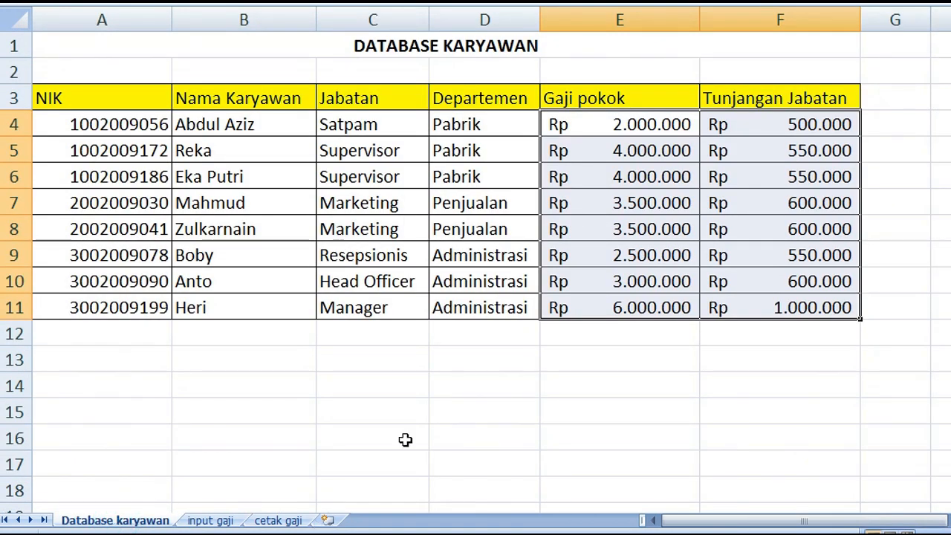
Try to define the workbook-scope name data_karyawan for the employee table A3:F11, including its header row
click(48, 96)
drag(141, 108, 781, 306)
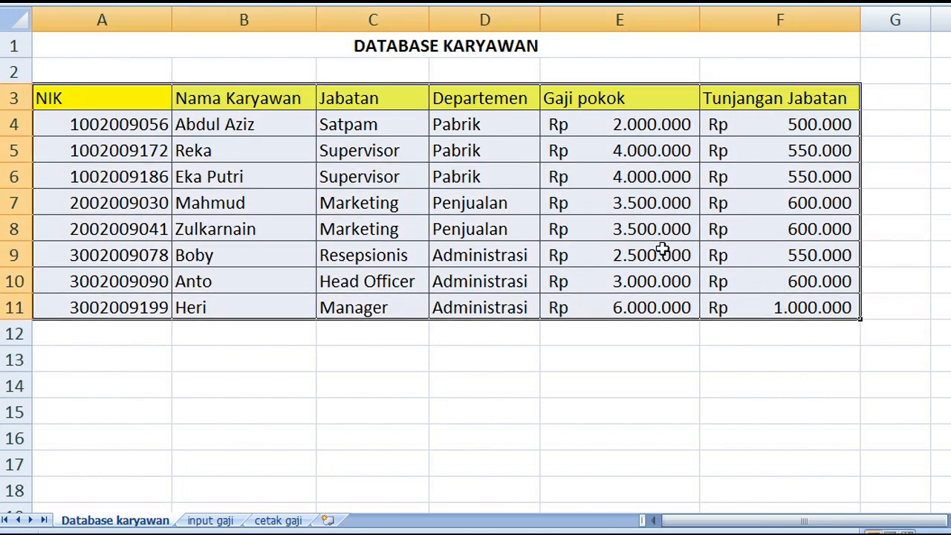
right_click(405, 126)
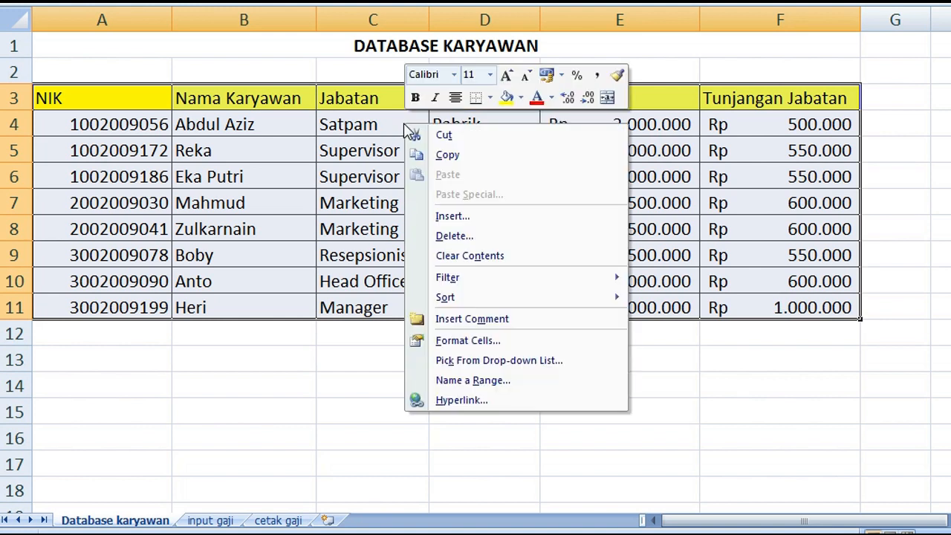
click(468, 382)
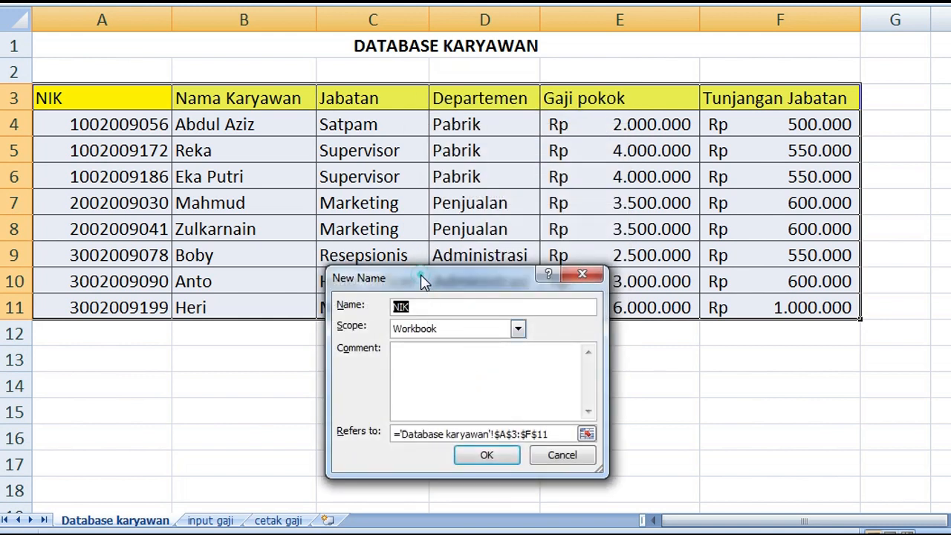
drag(421, 275, 493, 179)
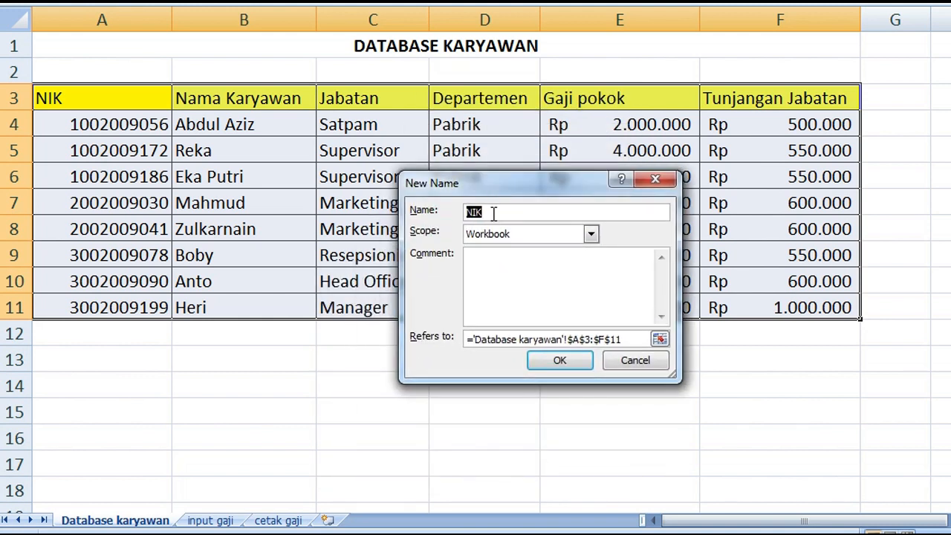
text(data_karyawan)
drag(498, 191, 344, 190)
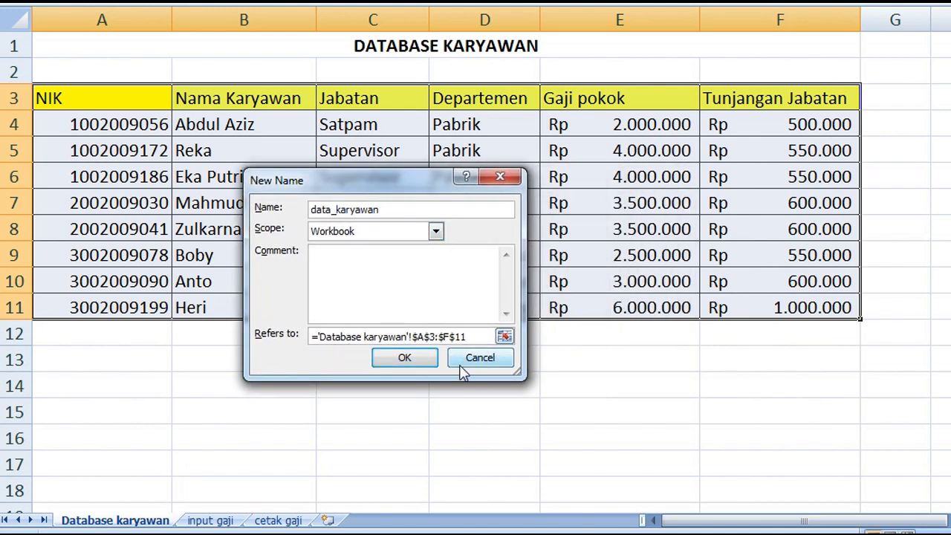
click(481, 359)
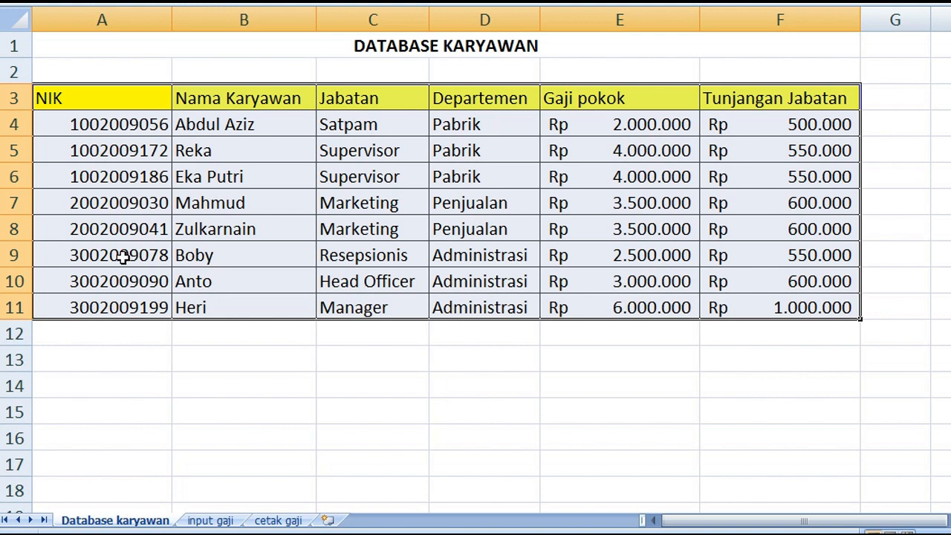
Enter =C7&MONTH(B7) as the Kode formula in A7 of the input gaji sheet and fit column A to its contents
click(211, 521)
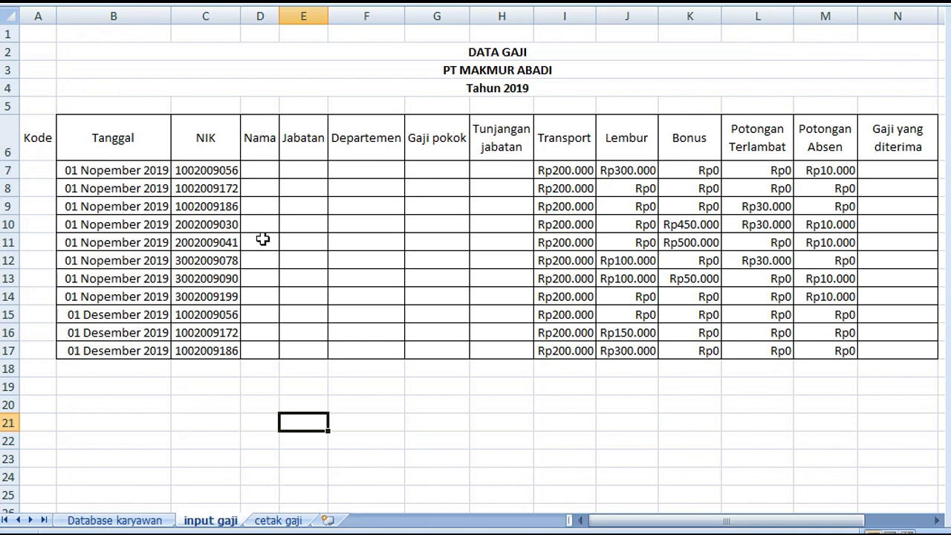
click(46, 172)
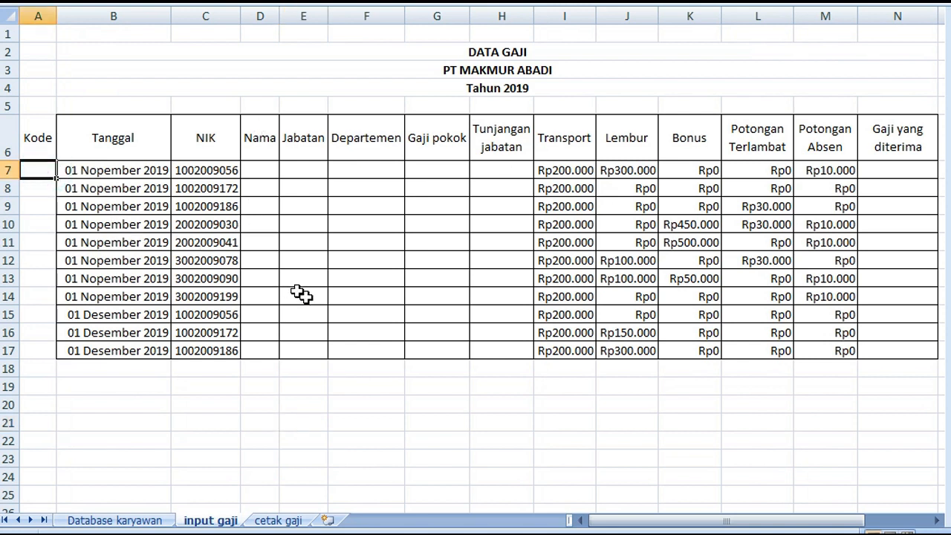
text(=)
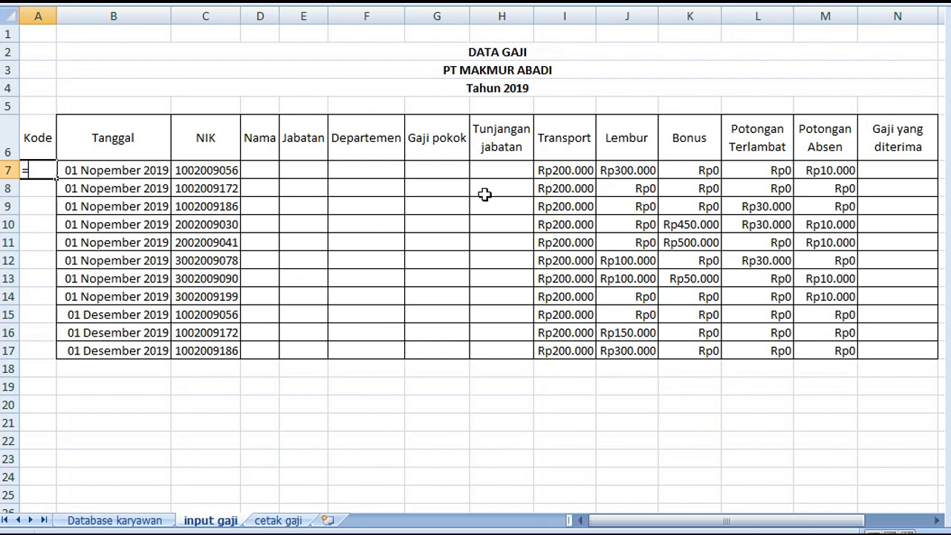
click(220, 170)
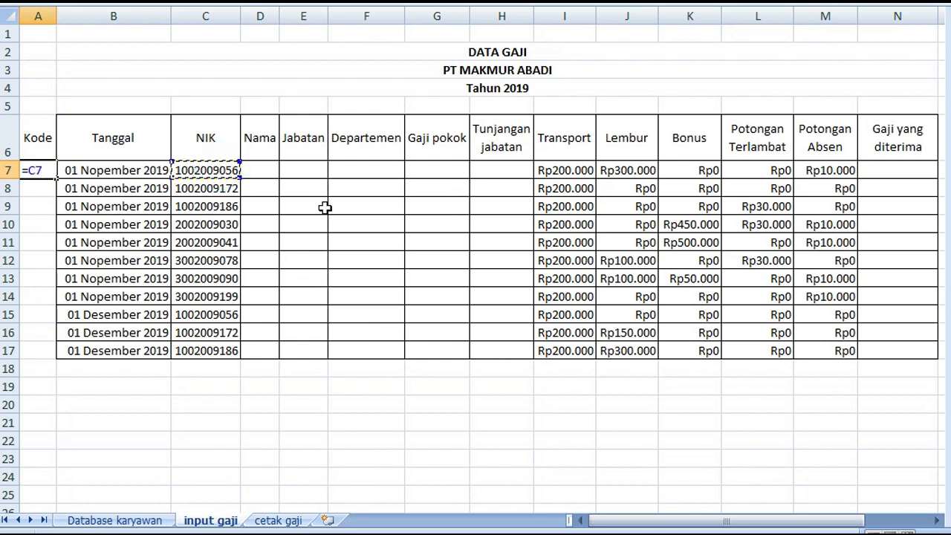
text(&mo)
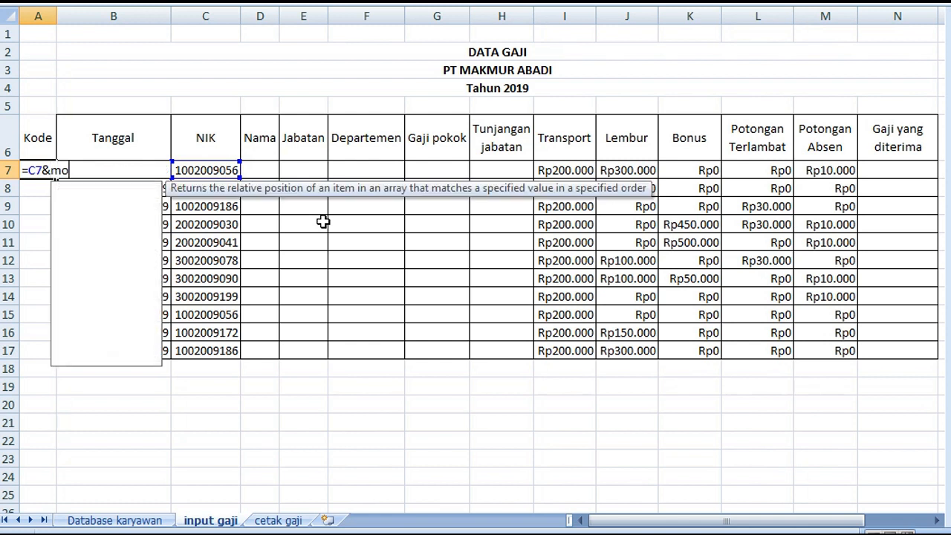
text(nth)
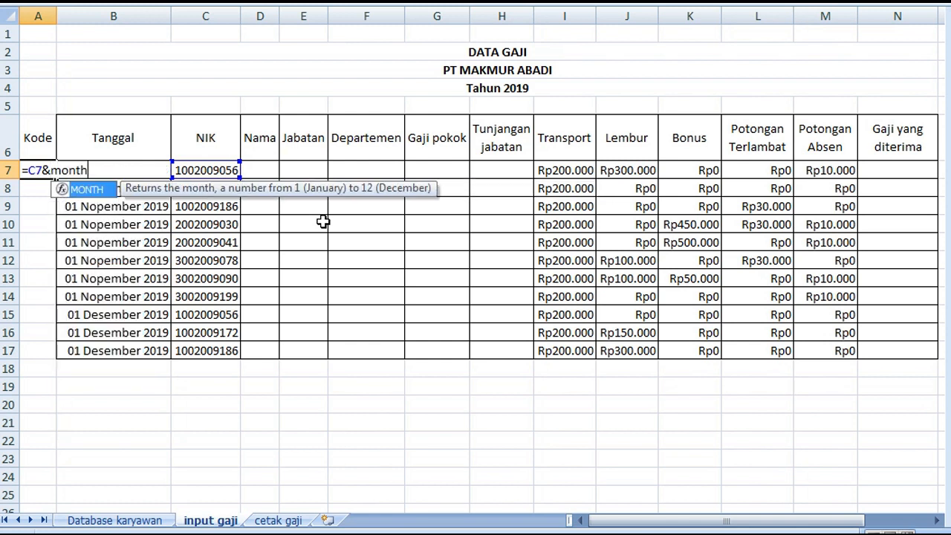
text(()
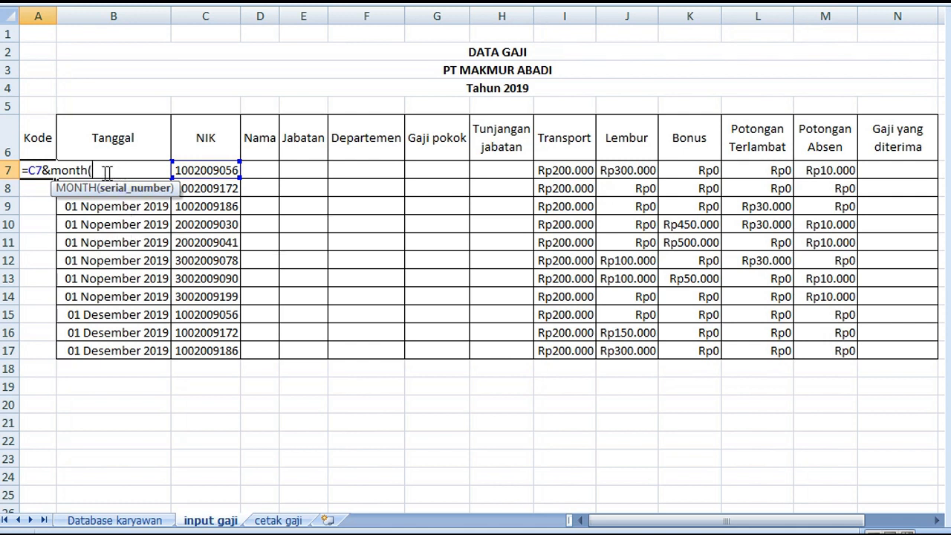
click(110, 104)
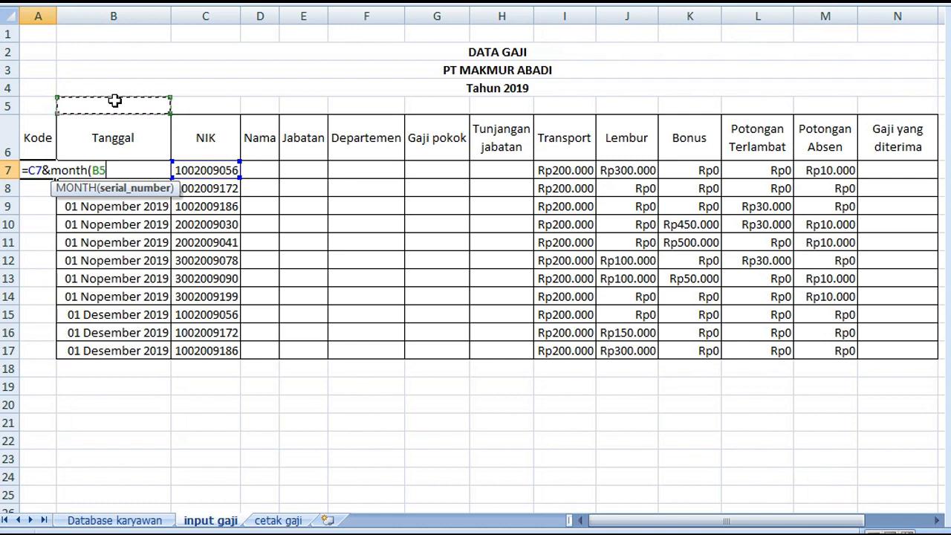
key(Down)
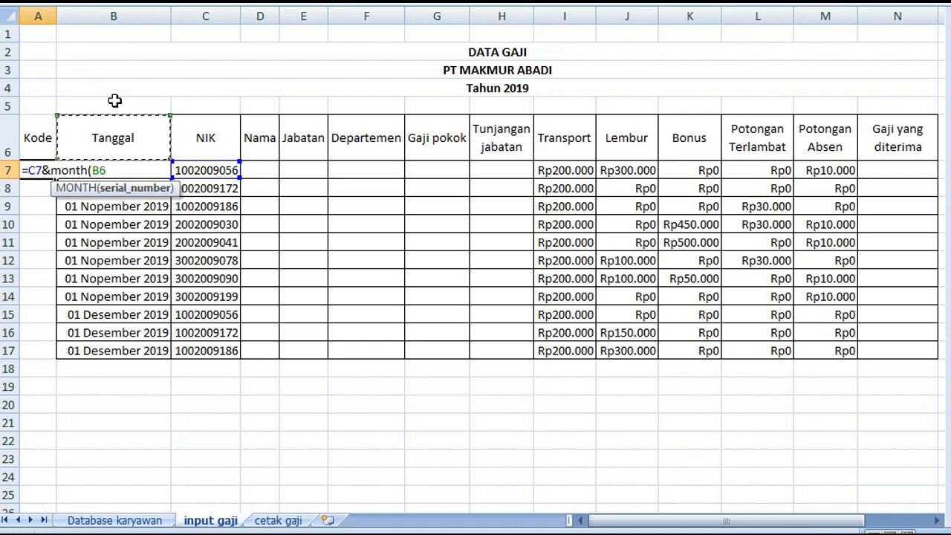
key(Down)
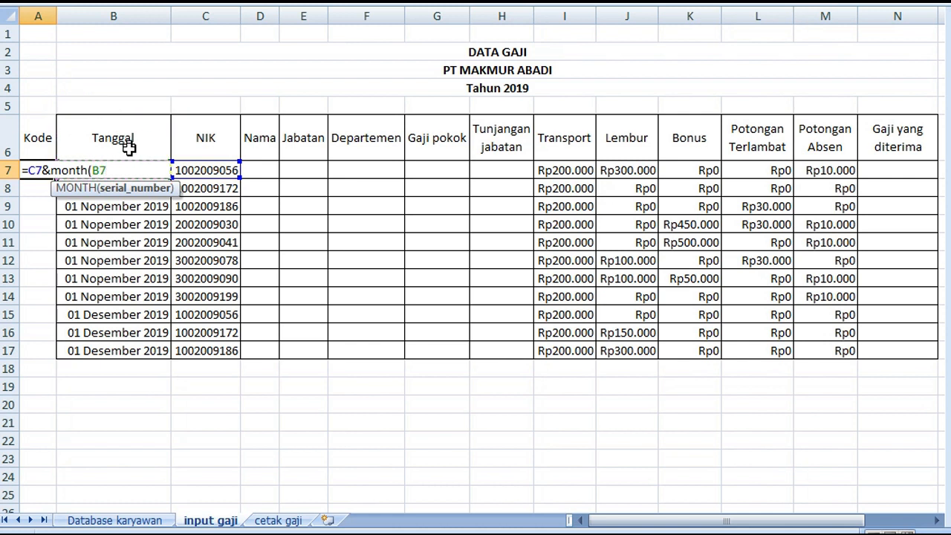
text())
key(Return)
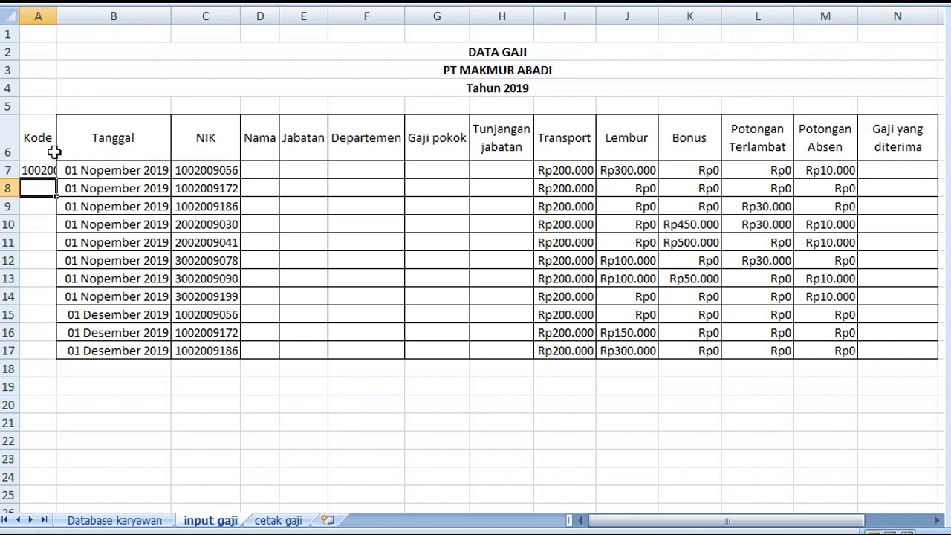
double_click(56, 19)
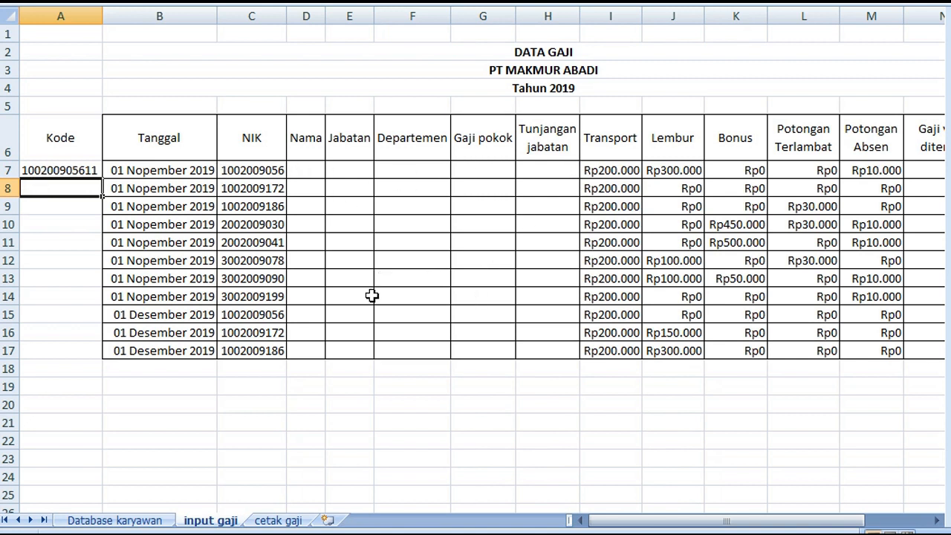
Check the slip layout on the cetak gaji sheet, and fill the Kode formula from A7 down to A17 on input gaji
click(279, 521)
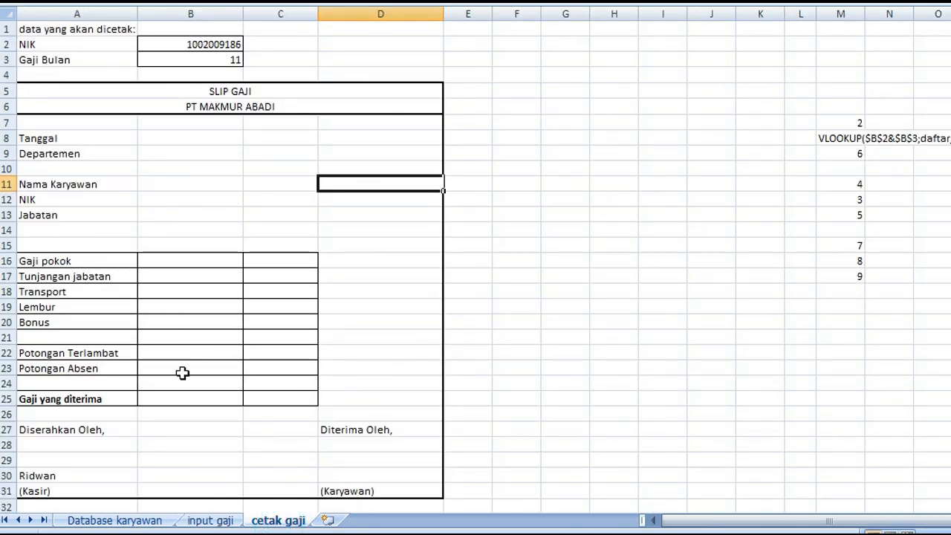
click(210, 520)
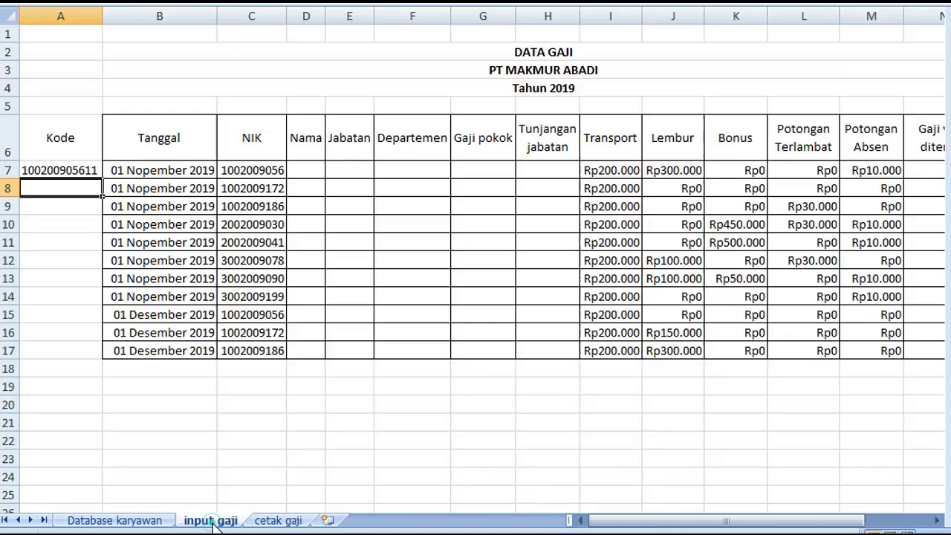
click(72, 172)
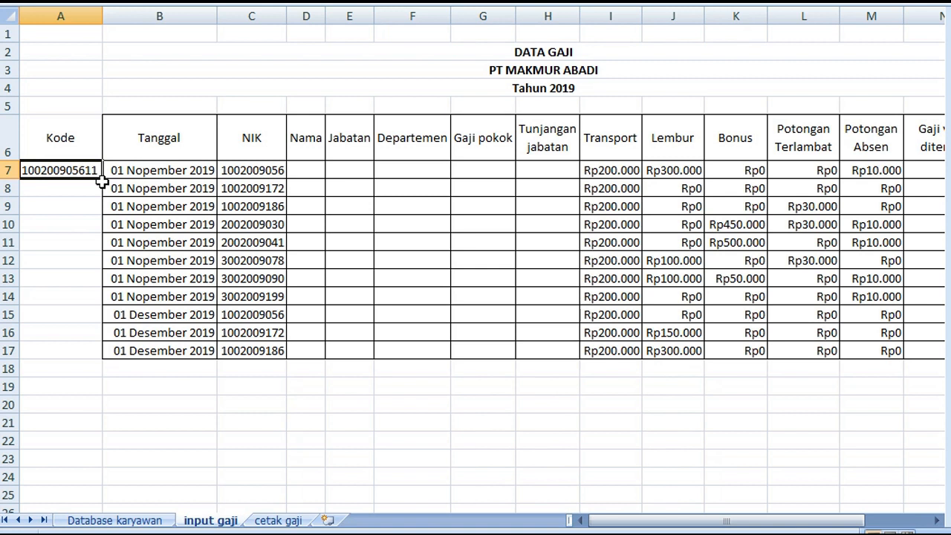
drag(103, 176, 101, 362)
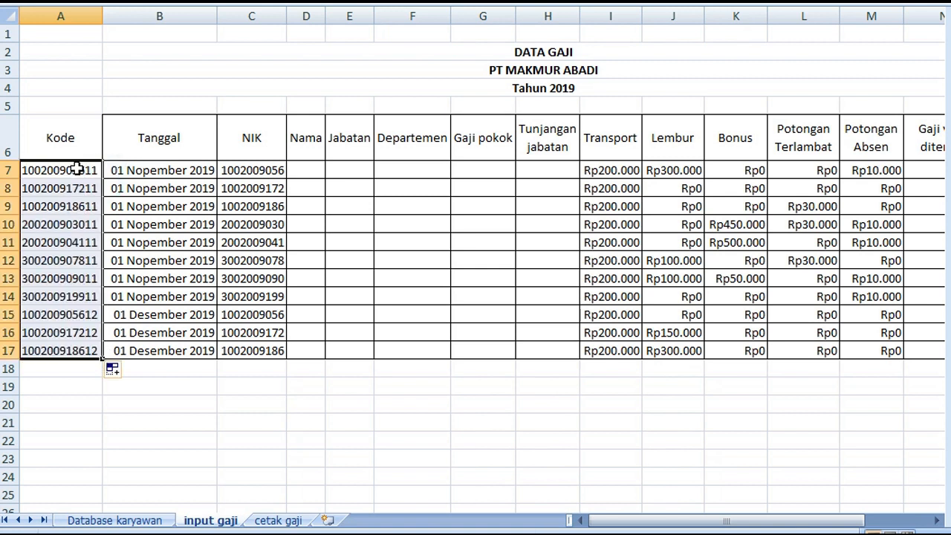
Compare the empty Nama cell D7 on input gaji with the employee table on the Database karyawan sheet, ending on input gaji
click(300, 169)
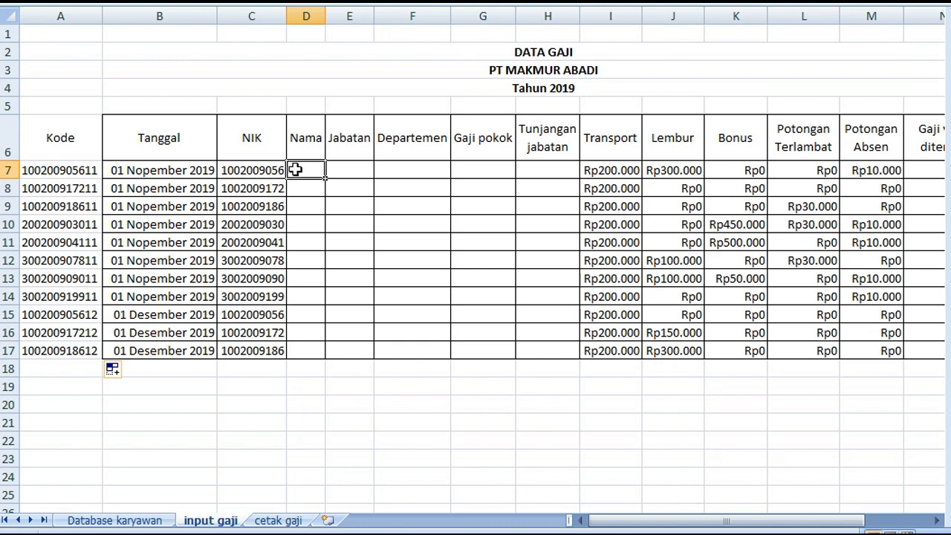
click(126, 521)
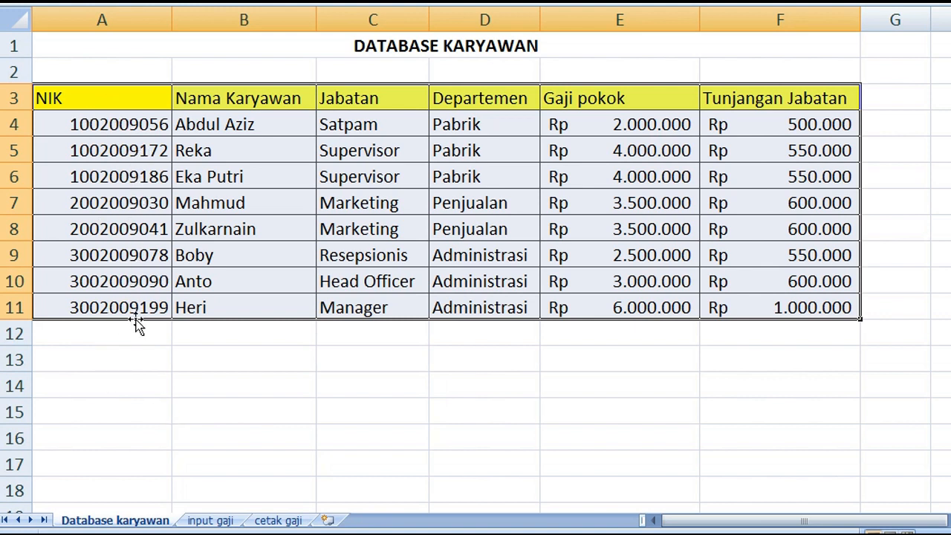
click(211, 521)
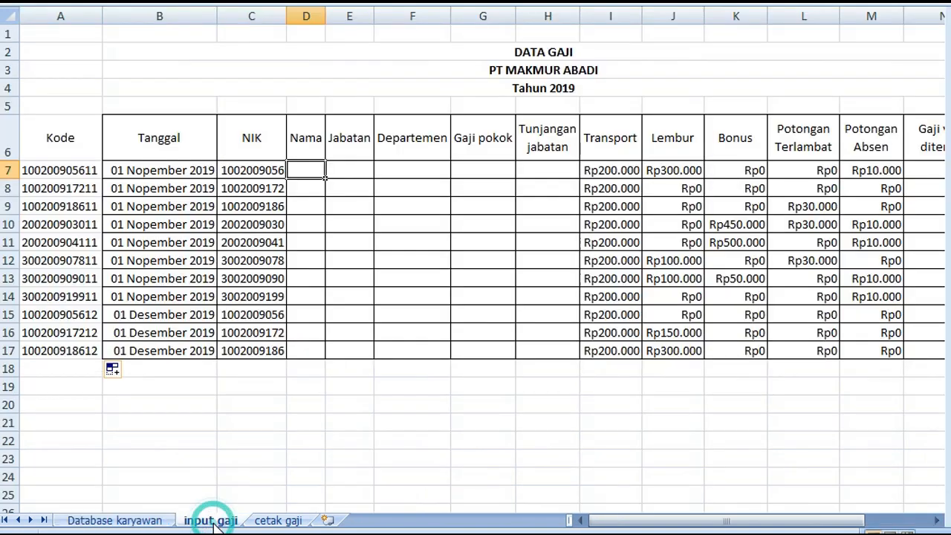
click(132, 523)
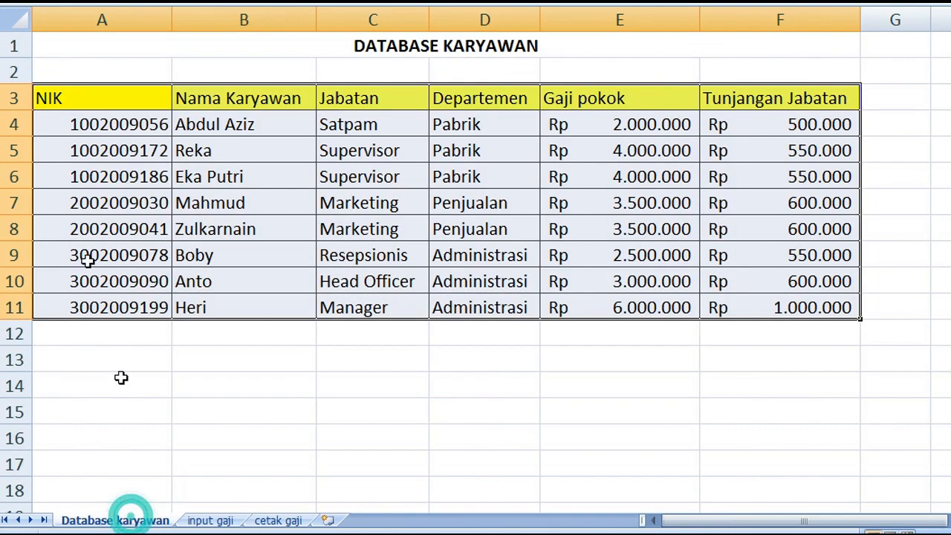
click(210, 521)
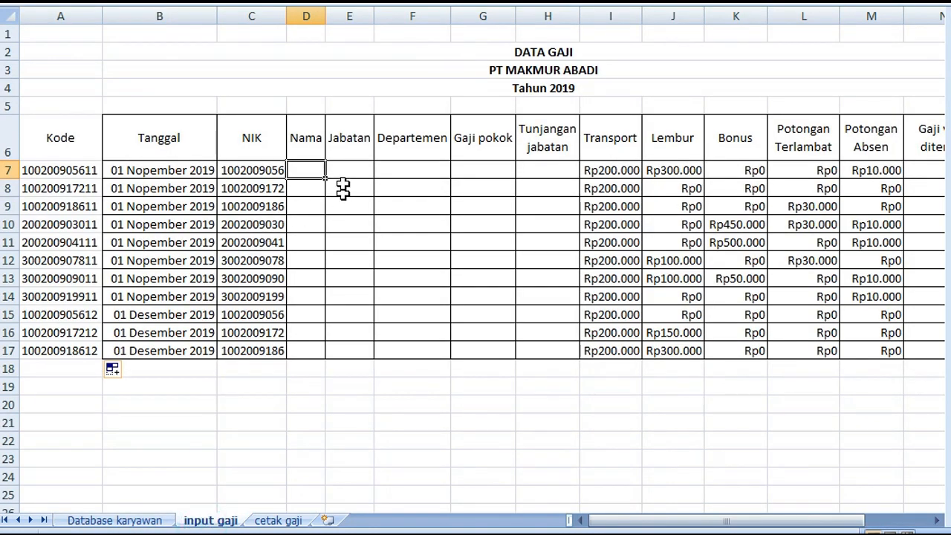
Begin a VLOOKUP formula in Nama cell D7 with C7 as lookup value and data_karyawan as table array
text(=)
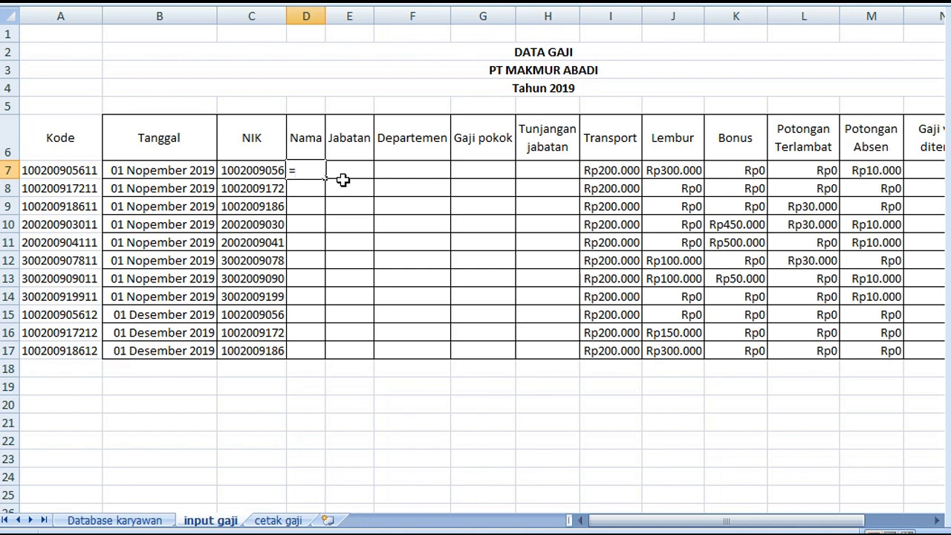
text(vlooku)
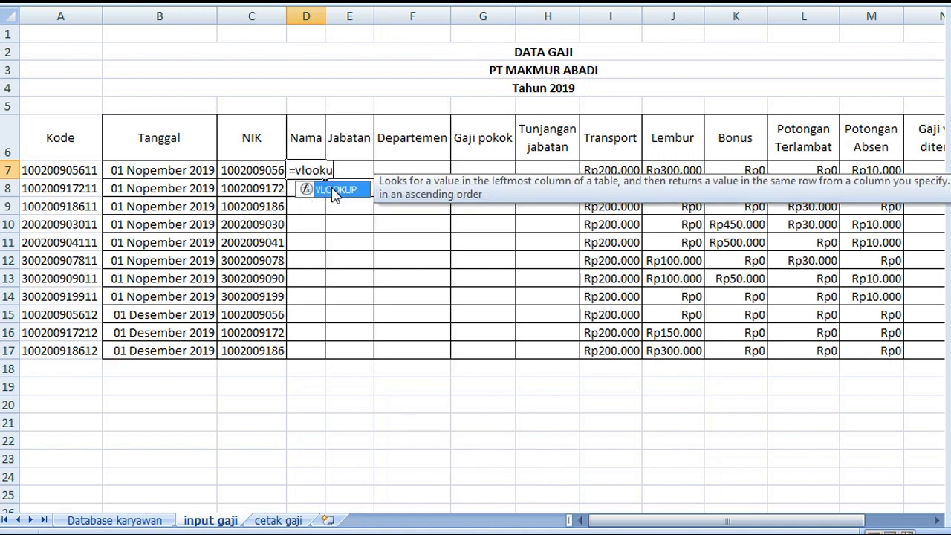
text(p()
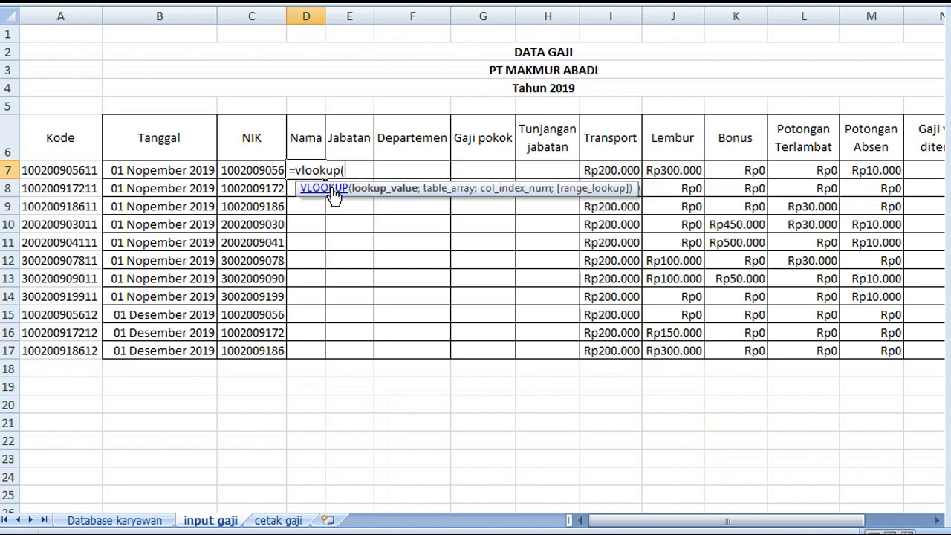
click(243, 172)
text(;)
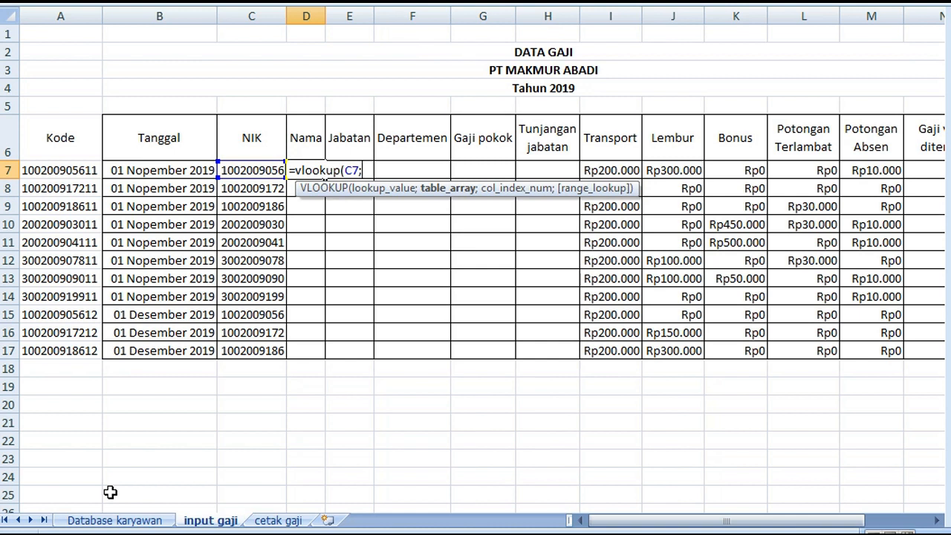
text(da)
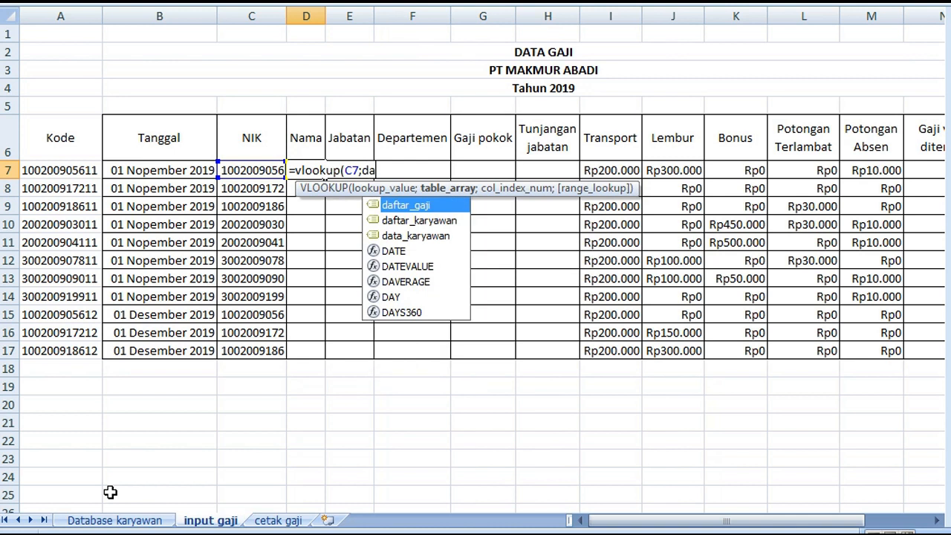
text(ta_)
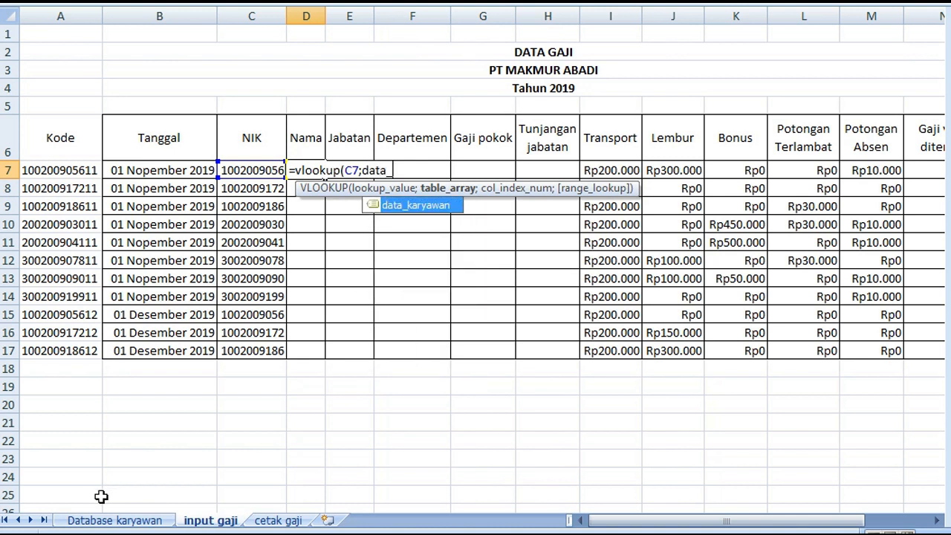
text(karyawan;)
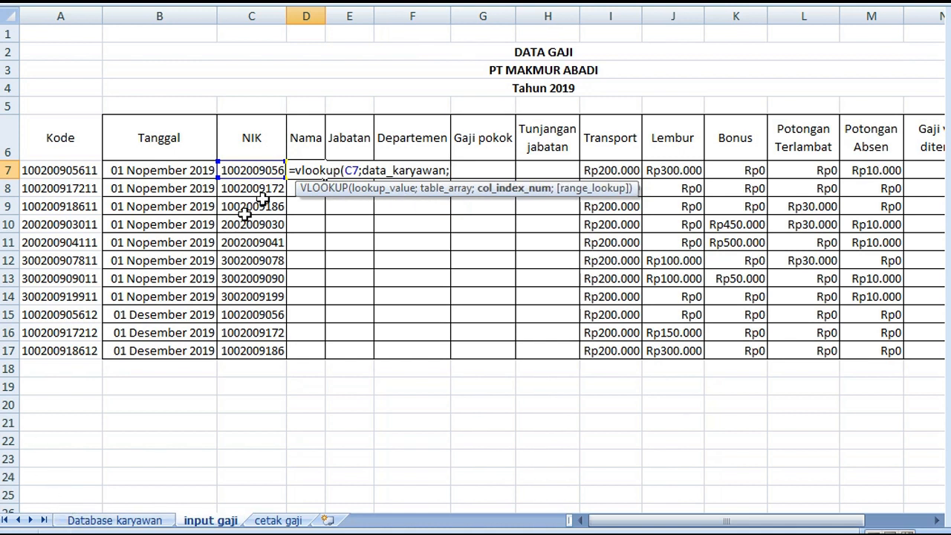
Check the name column's position on Database karyawan, clear the stray sheet reference, and complete D7 as =VLOOKUP(C7;data_karyawan;2;FALSE)
click(143, 523)
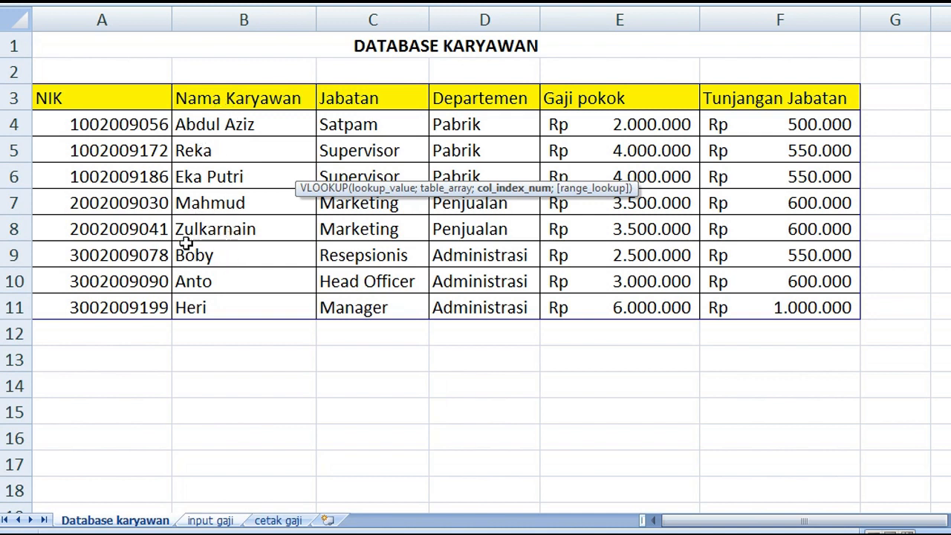
click(211, 522)
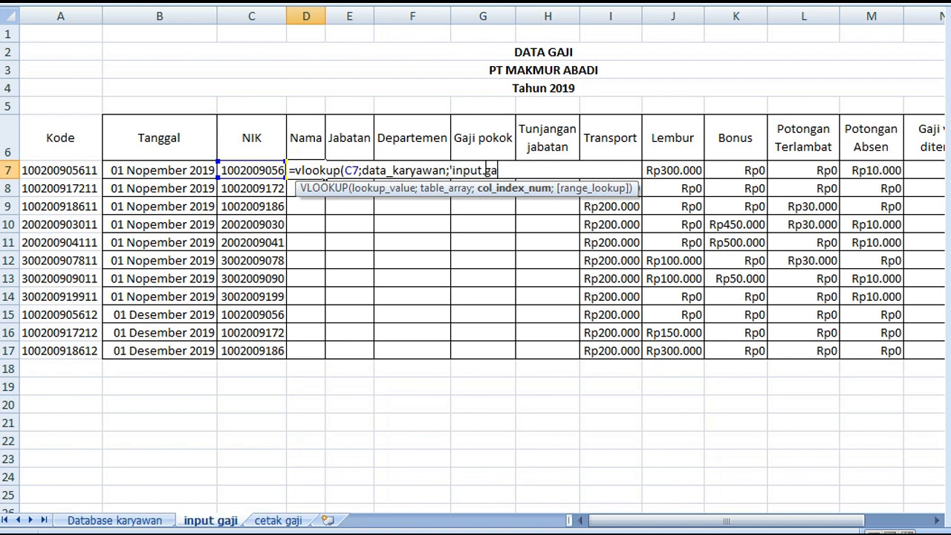
key(BackSpace)
key(BackSpace)
key(BackSpace)
key(BackSpace)
key(BackSpace)
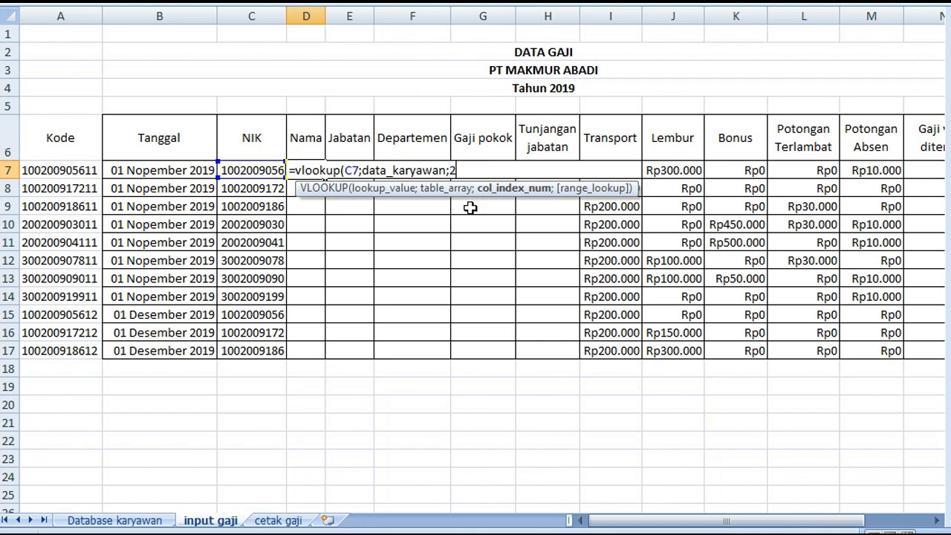
text(2;)
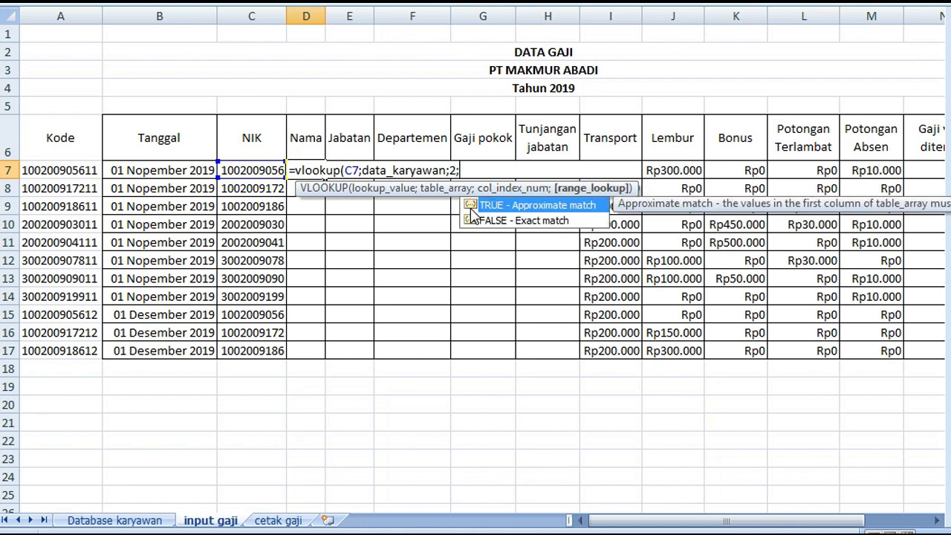
text(false))
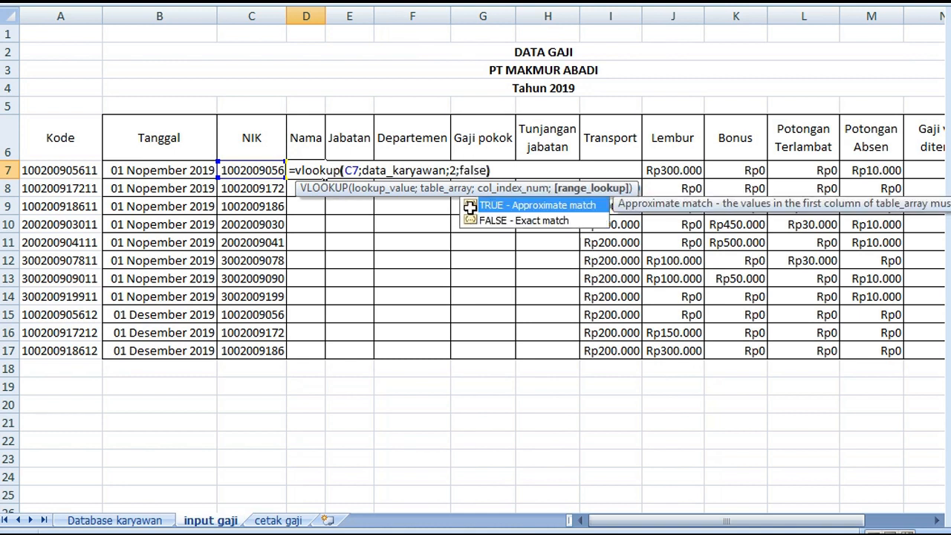
double_click(452, 170)
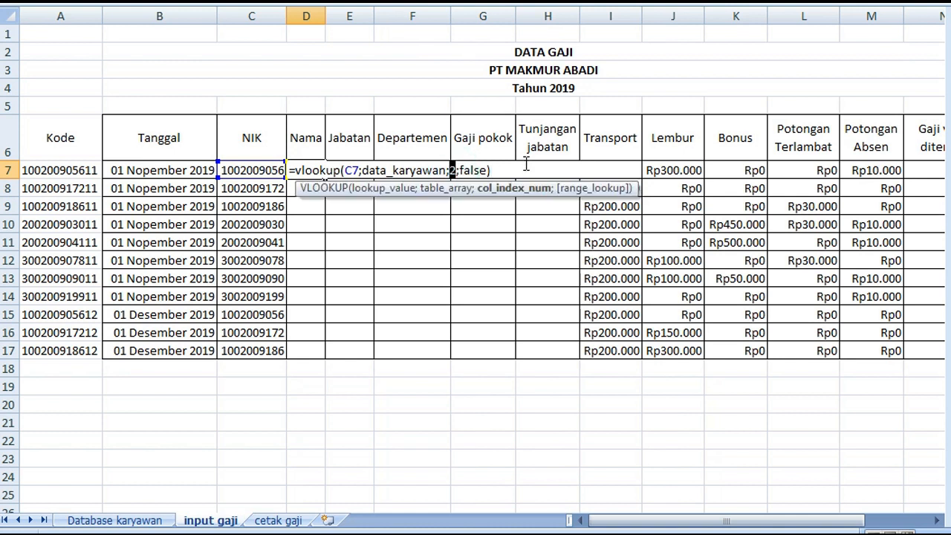
key(Return)
click(306, 172)
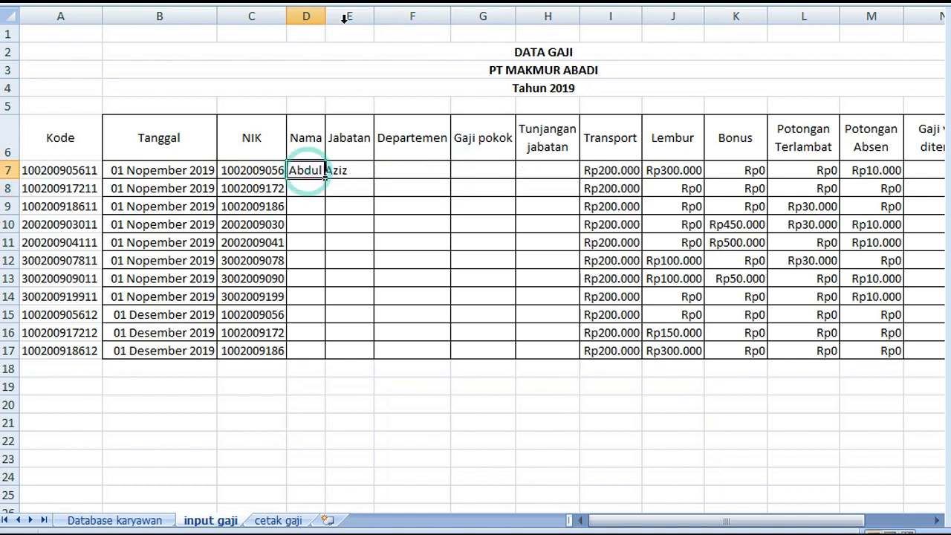
Autofit the width of the Nama column D on input gaji to its contents
double_click(324, 15)
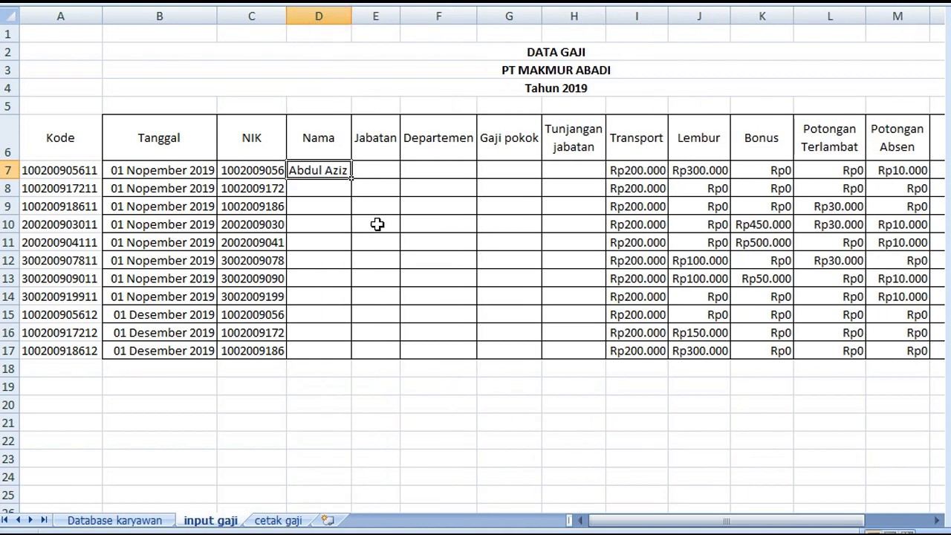
click(371, 168)
click(334, 171)
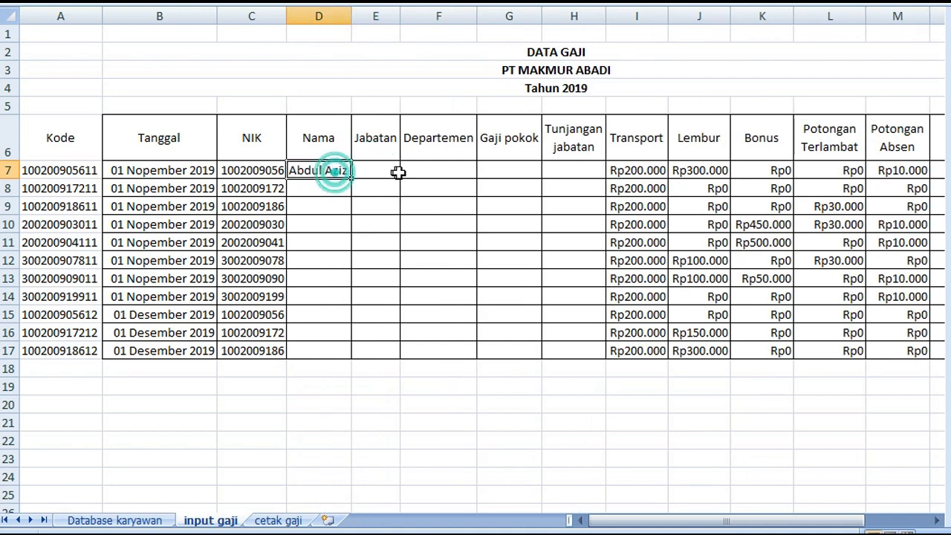
Check the Jabatan column's position in the employee table on Database karyawan for cell E7, ending on input gaji
click(380, 168)
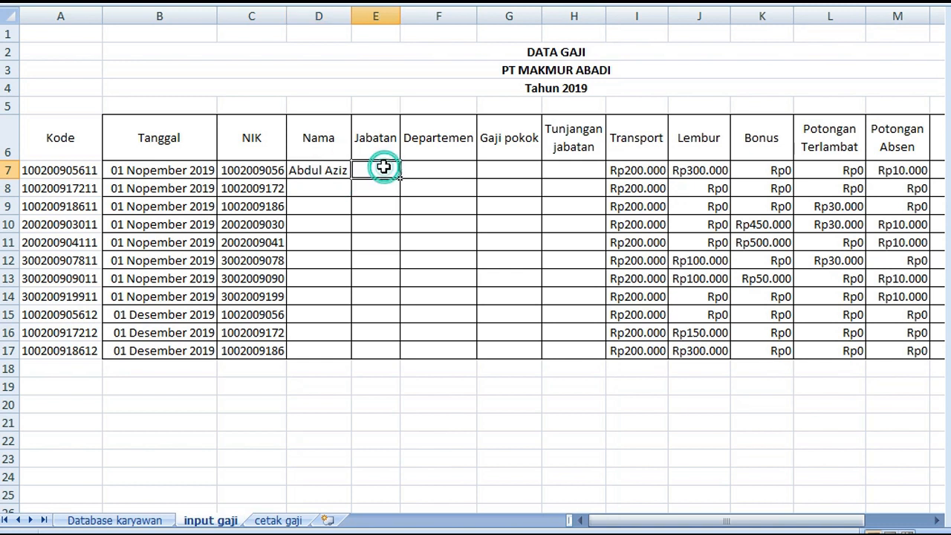
click(134, 521)
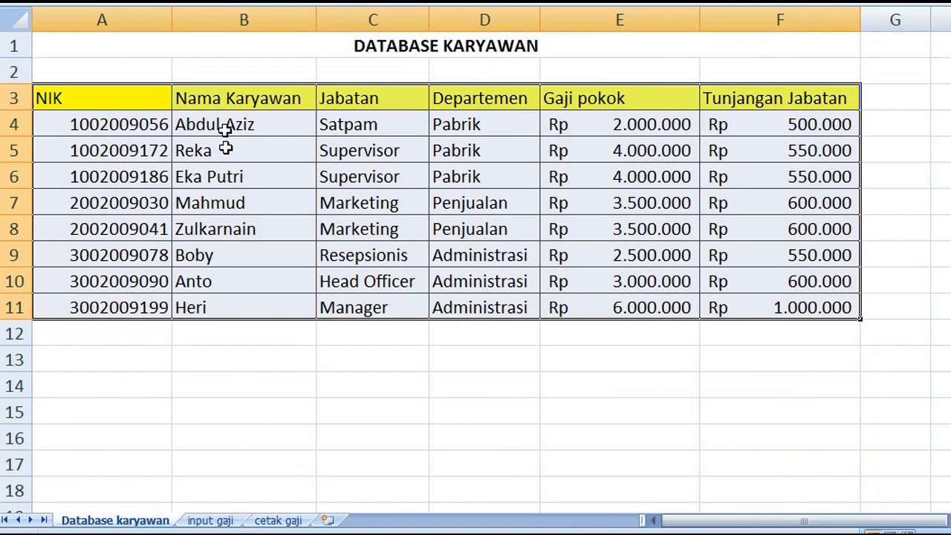
click(79, 18)
click(238, 20)
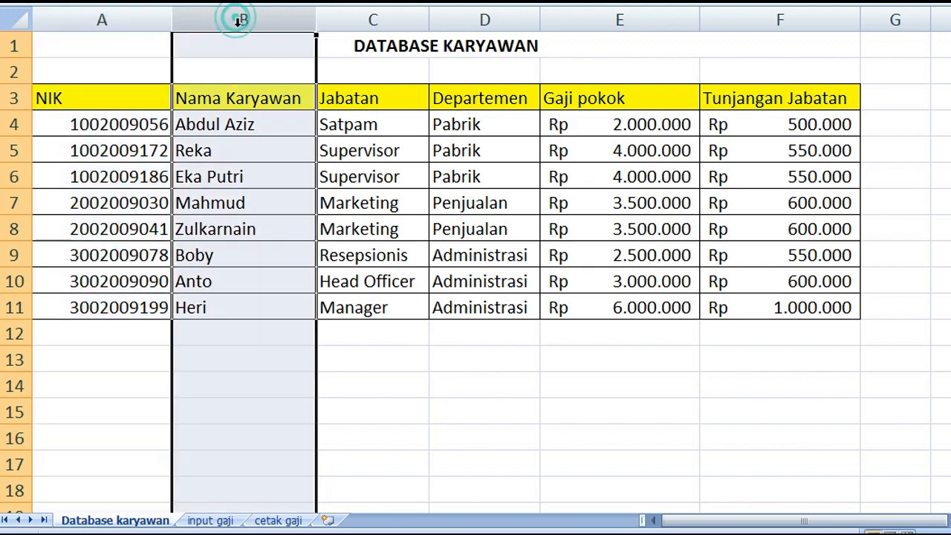
click(371, 21)
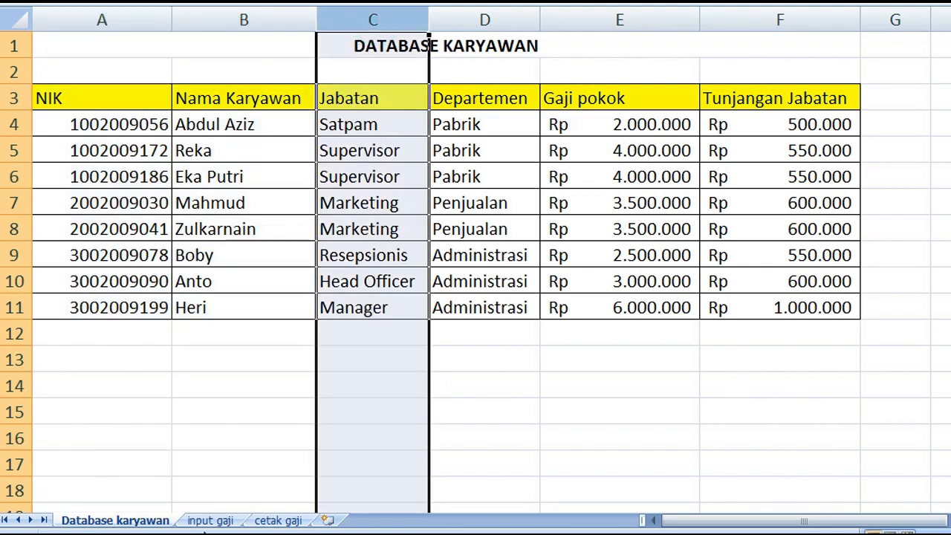
click(208, 524)
Copy the VLOOKUP(C7;data_karyawan;2;FALSE) text from Nama cell D7 without its equals sign, leaving the cell's formula intact
double_click(318, 170)
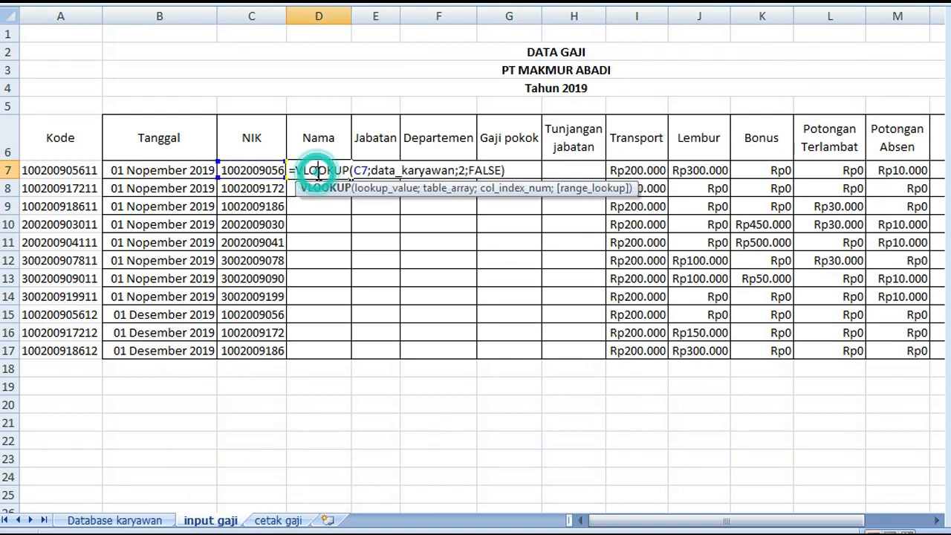
drag(297, 171, 512, 172)
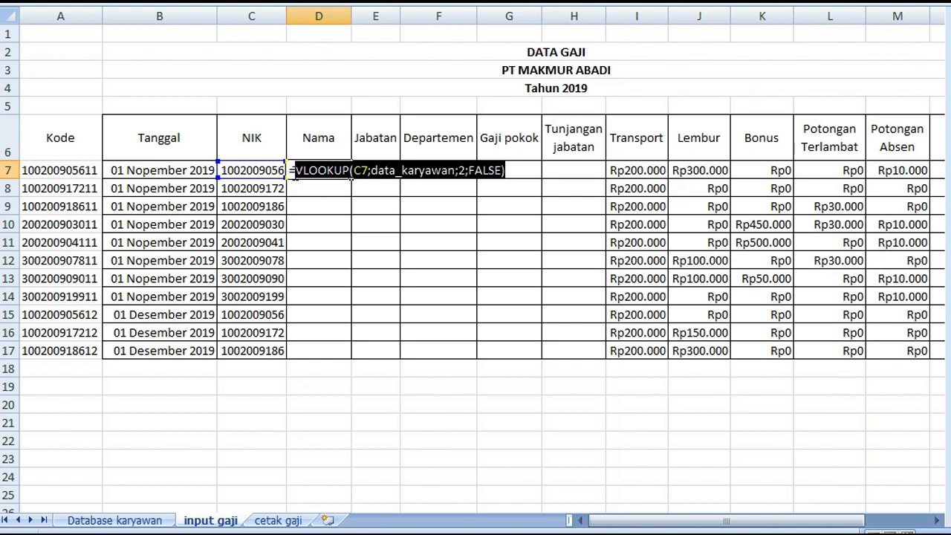
right_click(359, 176)
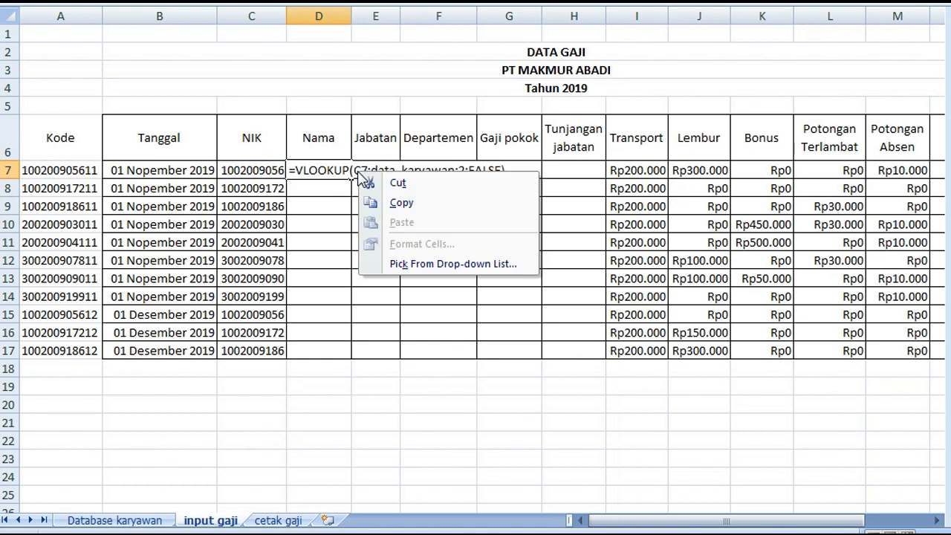
click(343, 171)
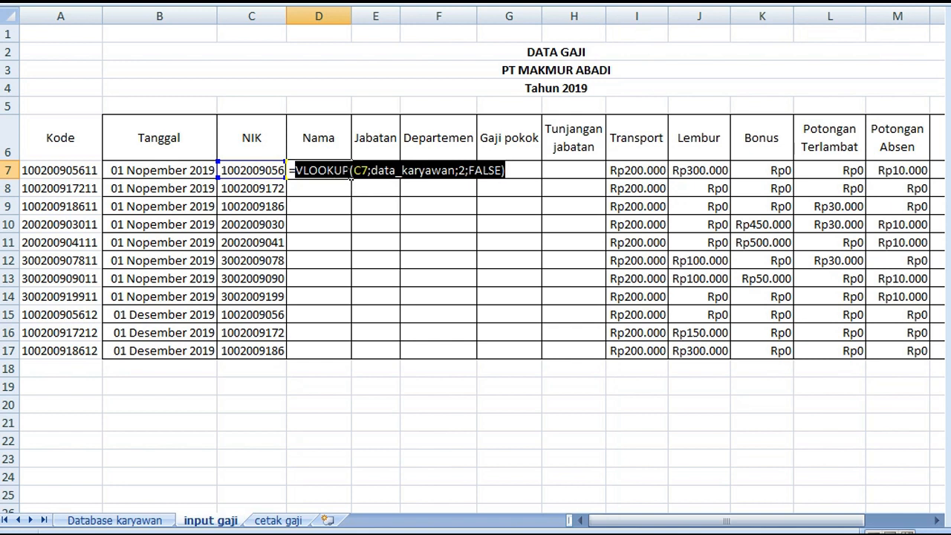
right_click(349, 176)
click(361, 204)
key(Return)
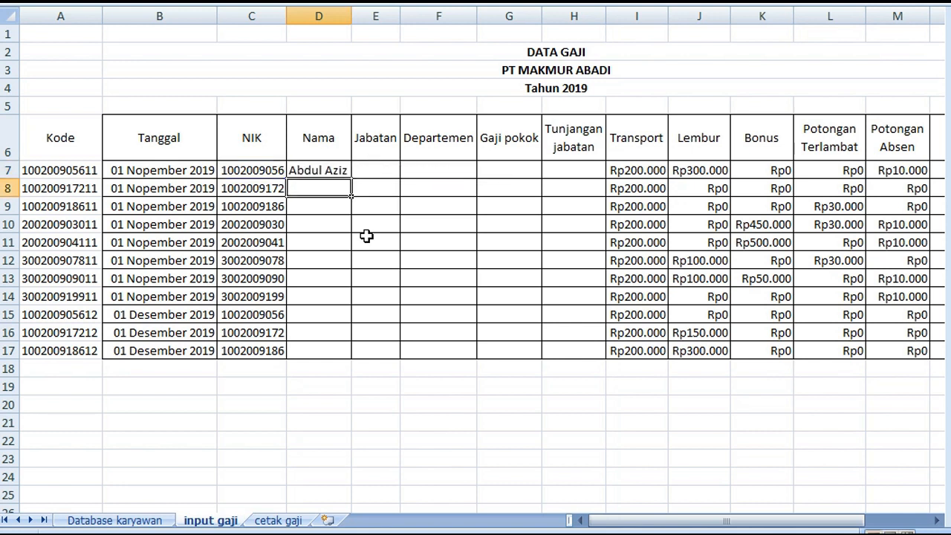
Paste the copied VLOOKUP text into Jabatan cell E7 and put an equals sign in front to make it a formula
click(372, 175)
right_click(371, 174)
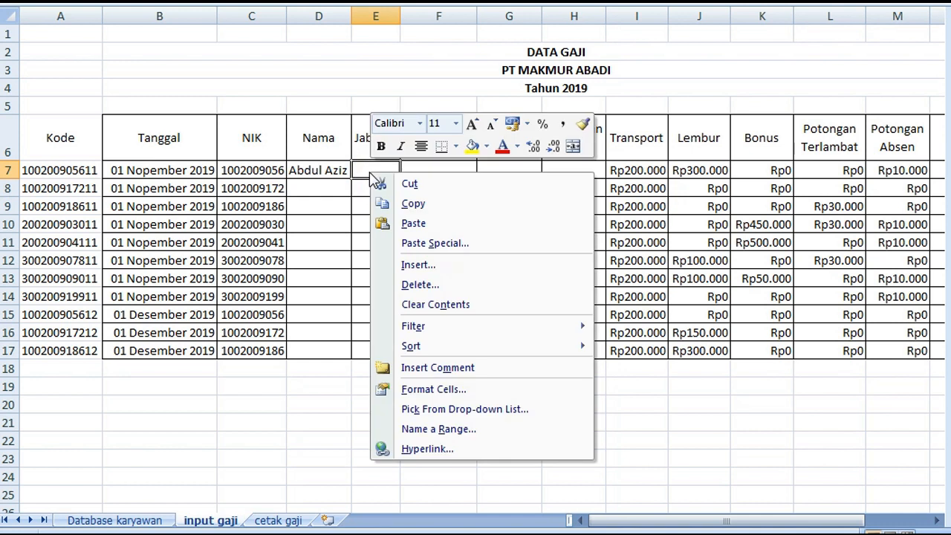
click(388, 223)
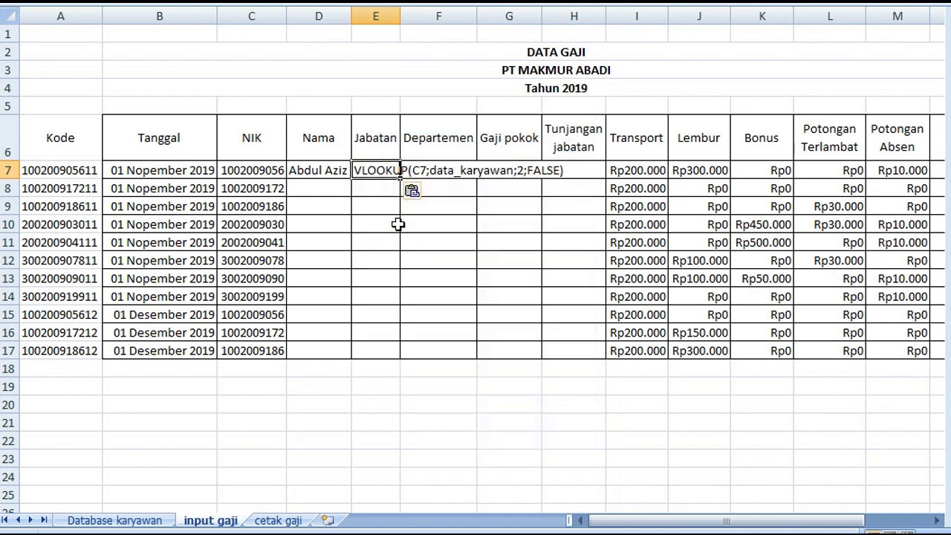
double_click(371, 169)
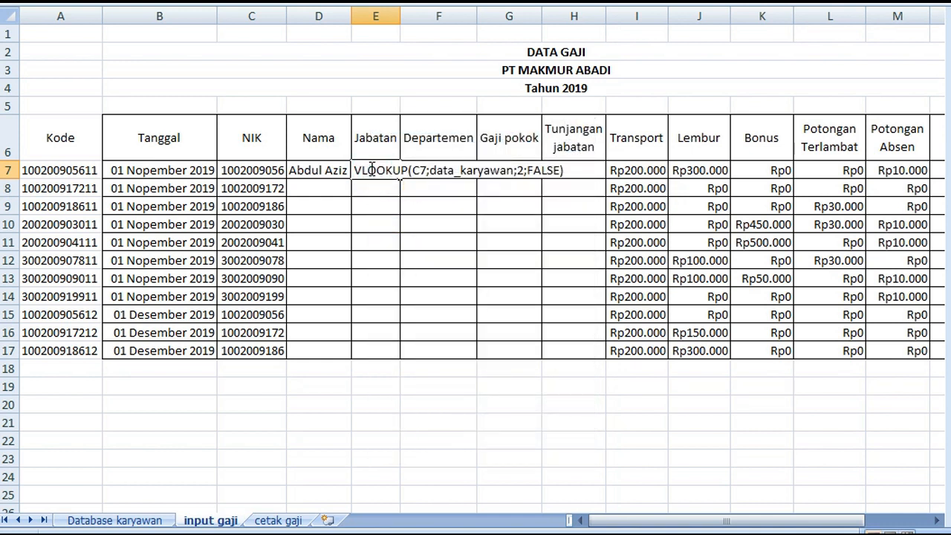
click(434, 171)
click(353, 169)
text(=)
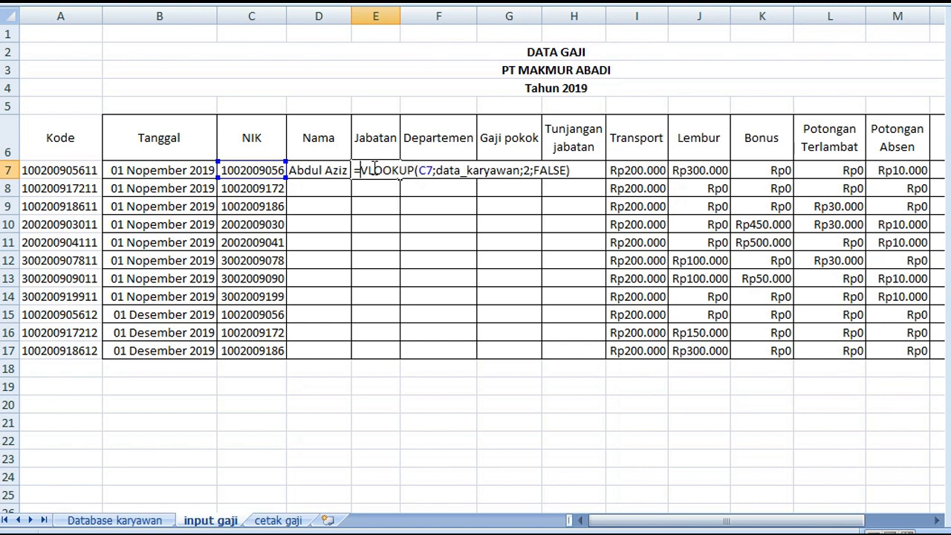
Set the column index in E7's lookup to 3, completing =VLOOKUP(C7;data_karyawan;3;FALSE)
click(531, 171)
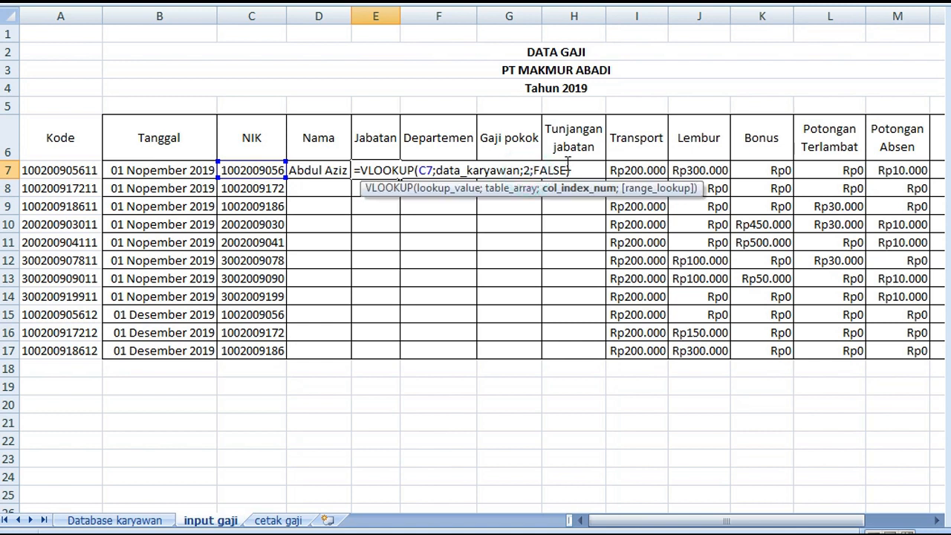
key(BackSpace)
text(3)
key(Return)
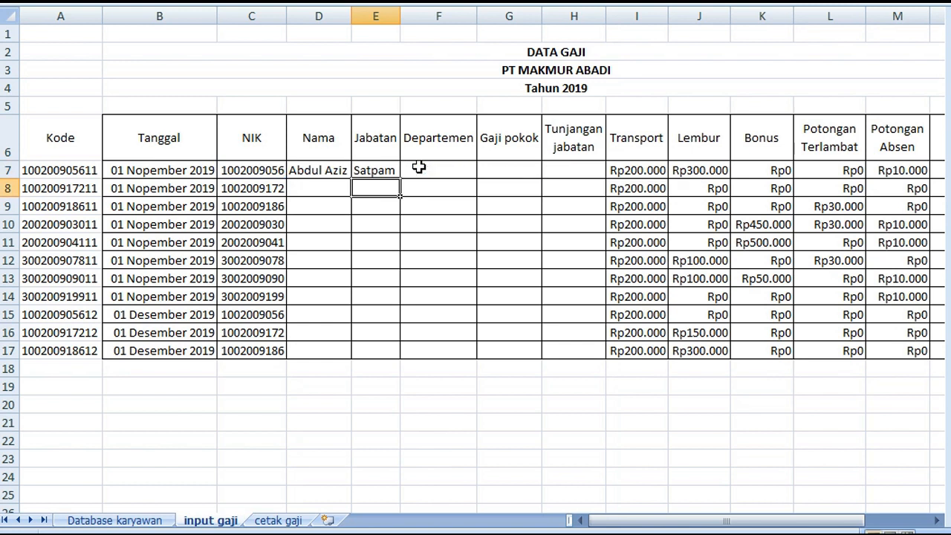
Compare the column index numbers in the VLOOKUP formulas of Nama cell D7 and Jabatan cell E7
double_click(334, 170)
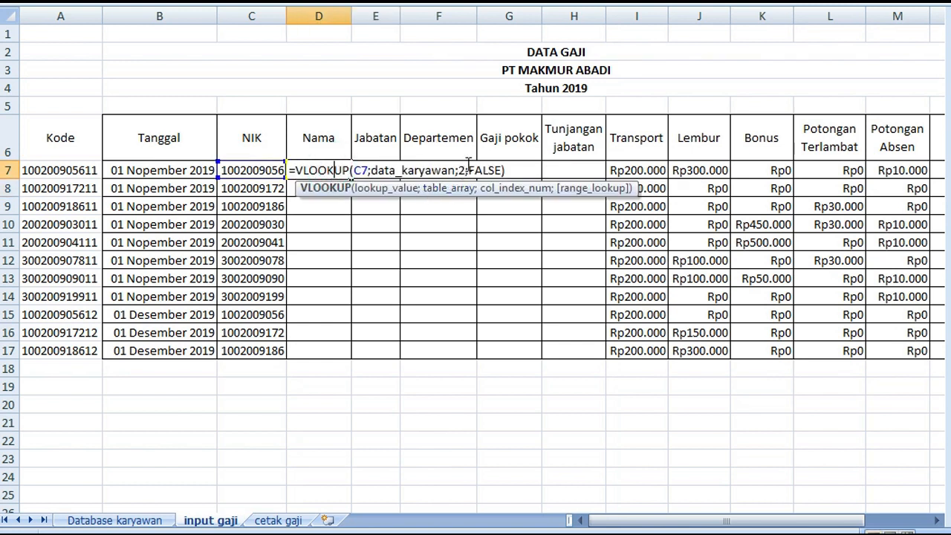
click(376, 170)
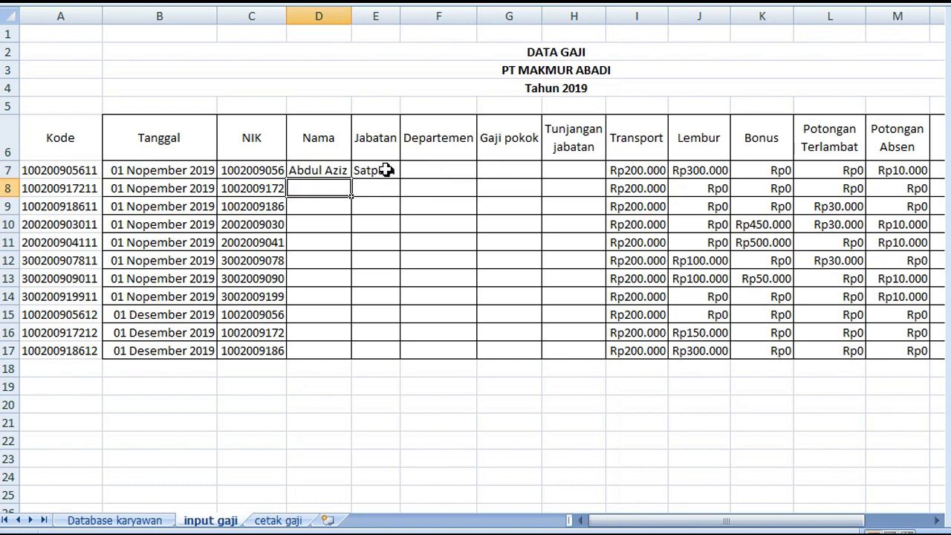
double_click(376, 170)
key(Return)
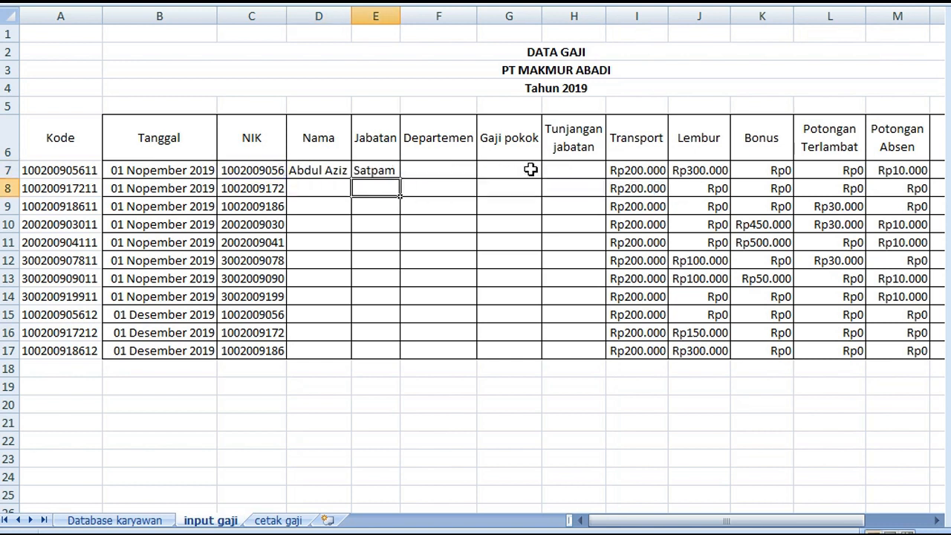
Check the Departemen column's position in the employee table on Database karyawan for cell F7, ending on input gaji
click(423, 171)
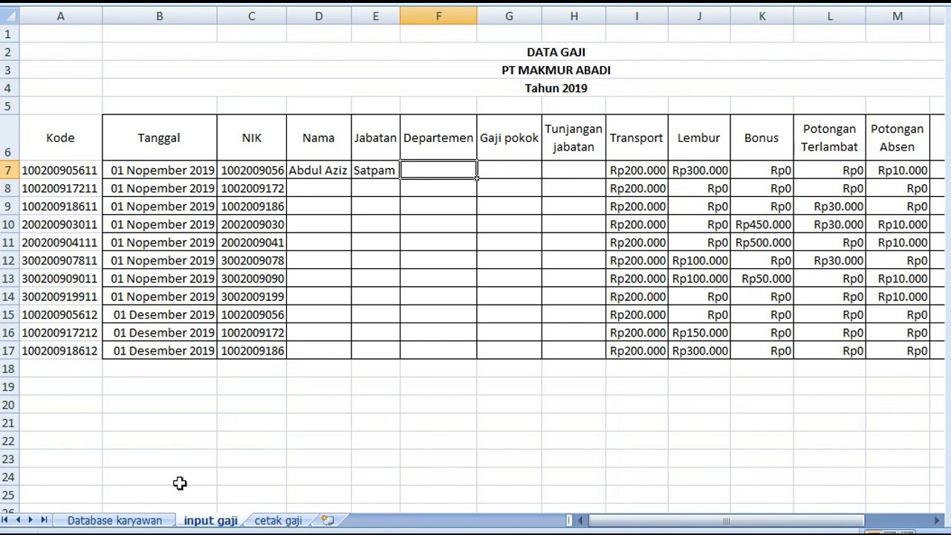
click(137, 520)
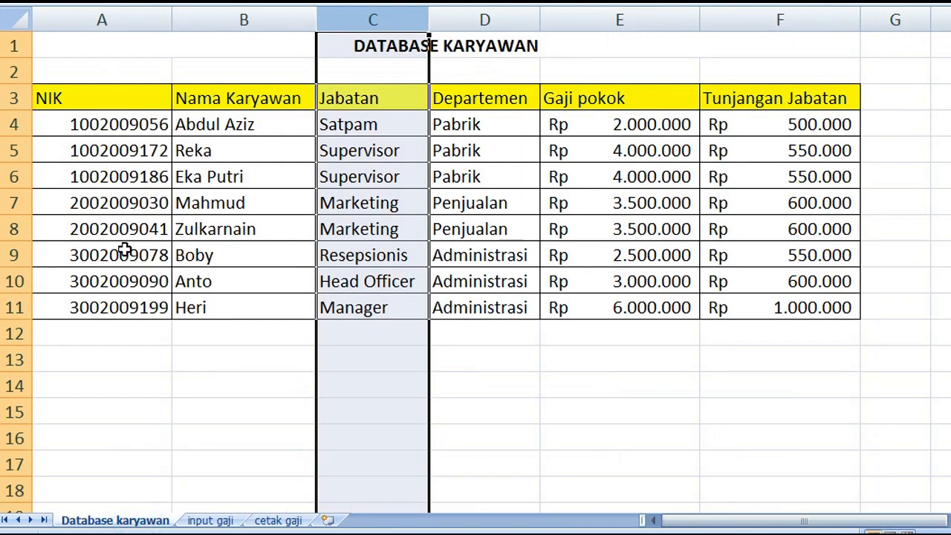
click(245, 281)
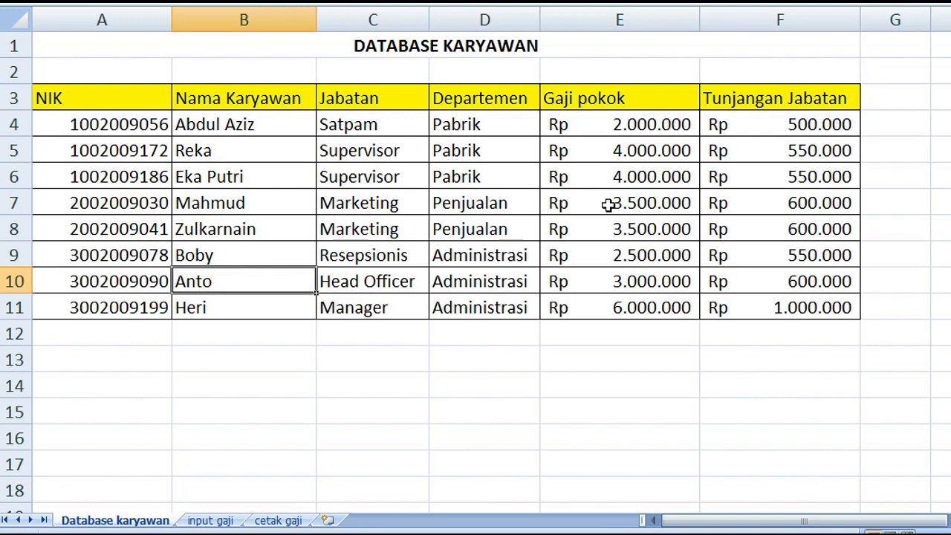
click(210, 520)
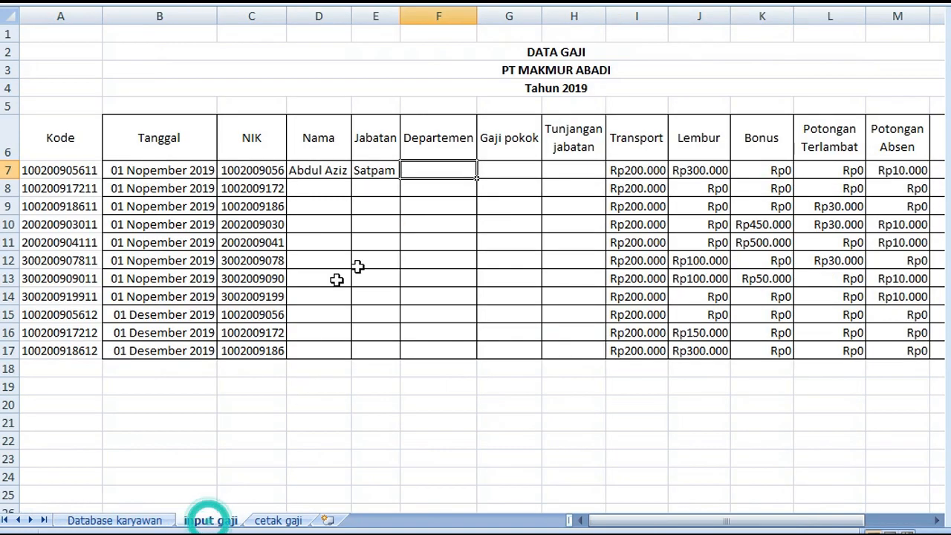
Copy the VLOOKUP(C7;data_karyawan;3;FALSE) text from Jabatan cell E7 without its equals sign
click(375, 170)
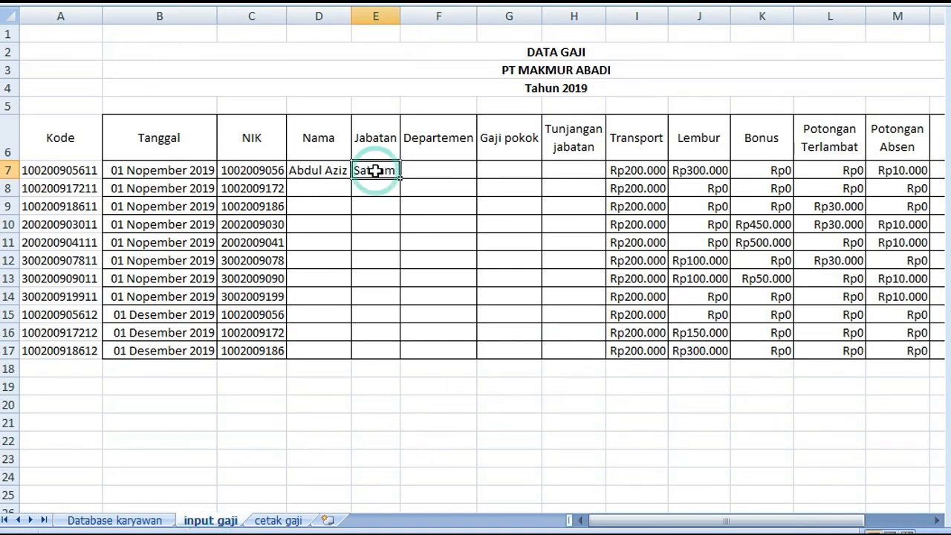
double_click(379, 171)
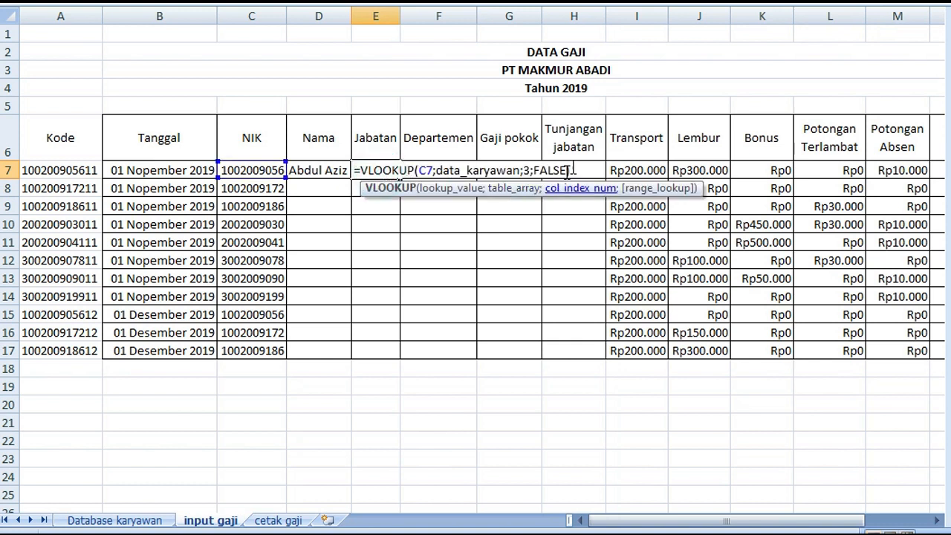
drag(581, 170, 365, 179)
key(ctrl+c)
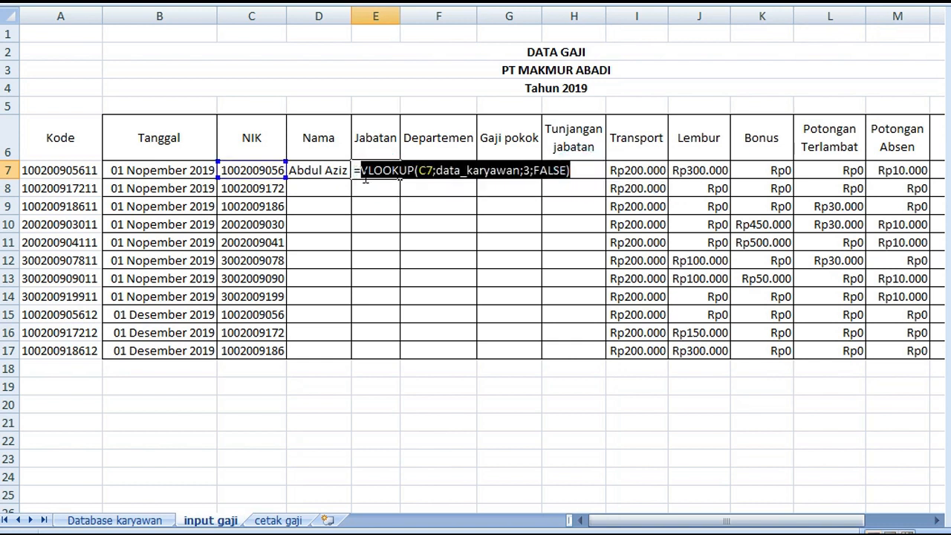
key(Return)
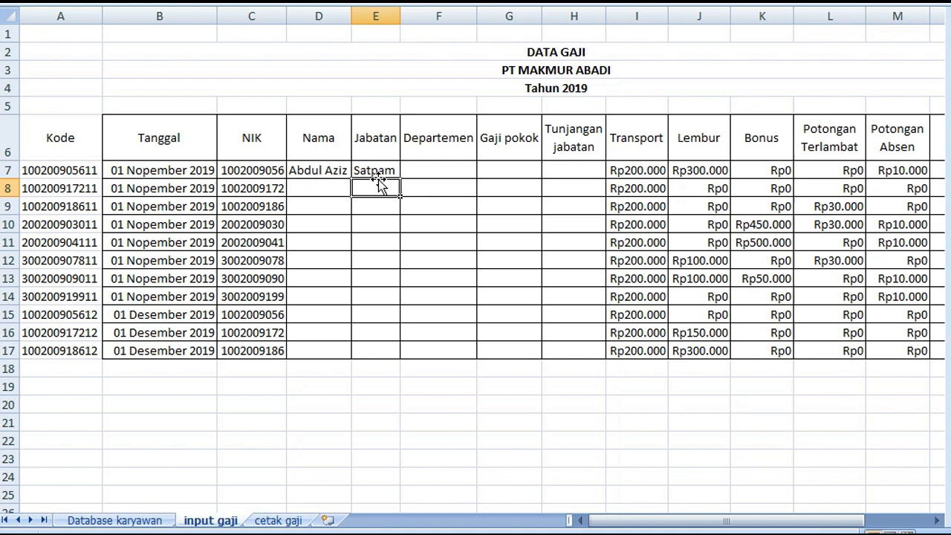
Paste the VLOOKUP text into Departemen cell F7, add the leading equals sign, and point its column index to the Departemen column
click(442, 167)
key(ctrl+v)
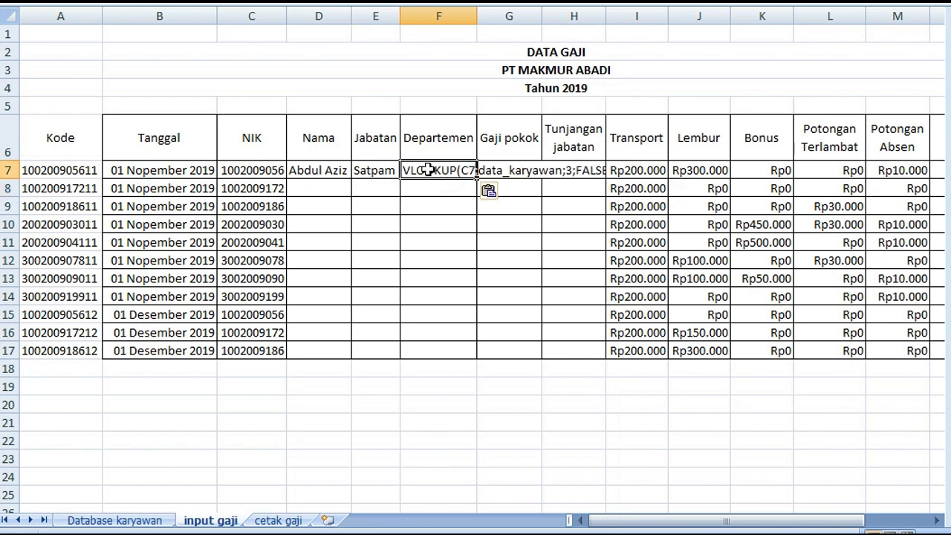
double_click(428, 170)
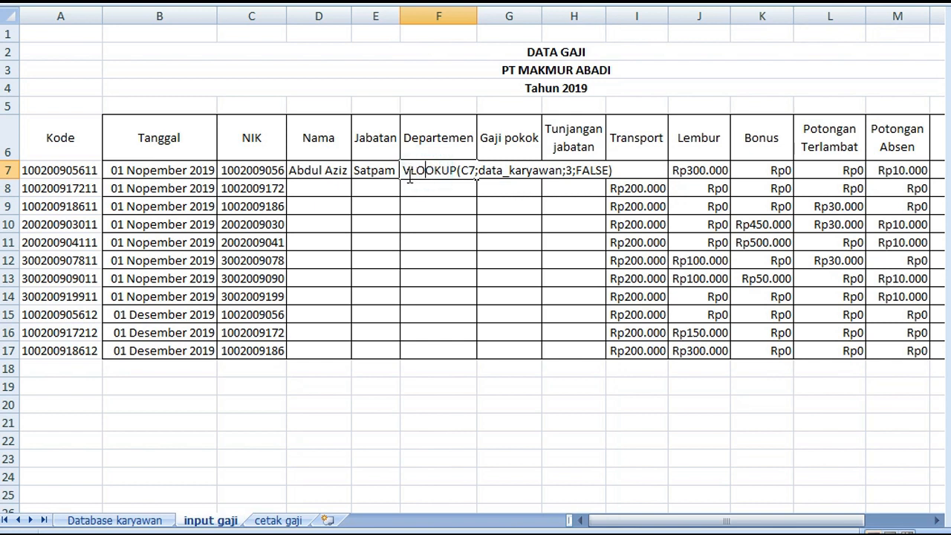
key(Home)
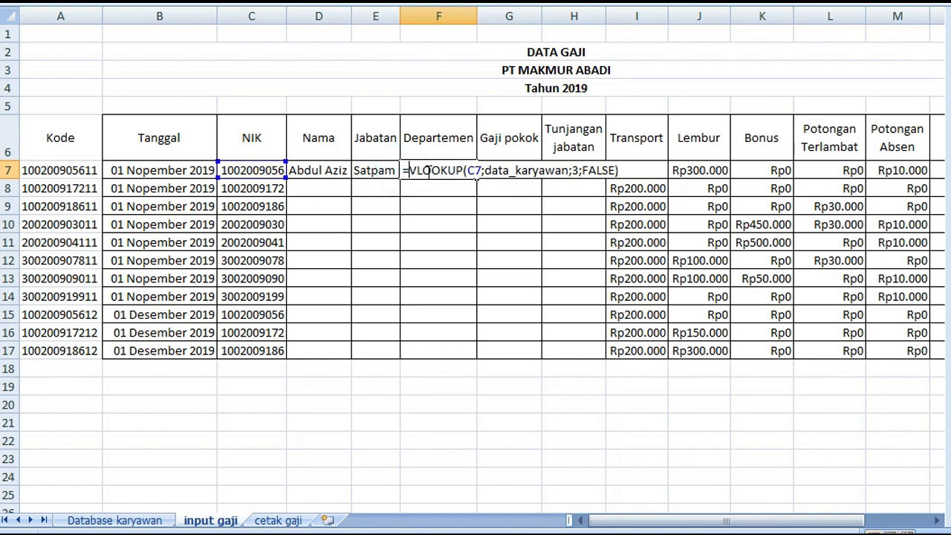
text(=)
click(580, 170)
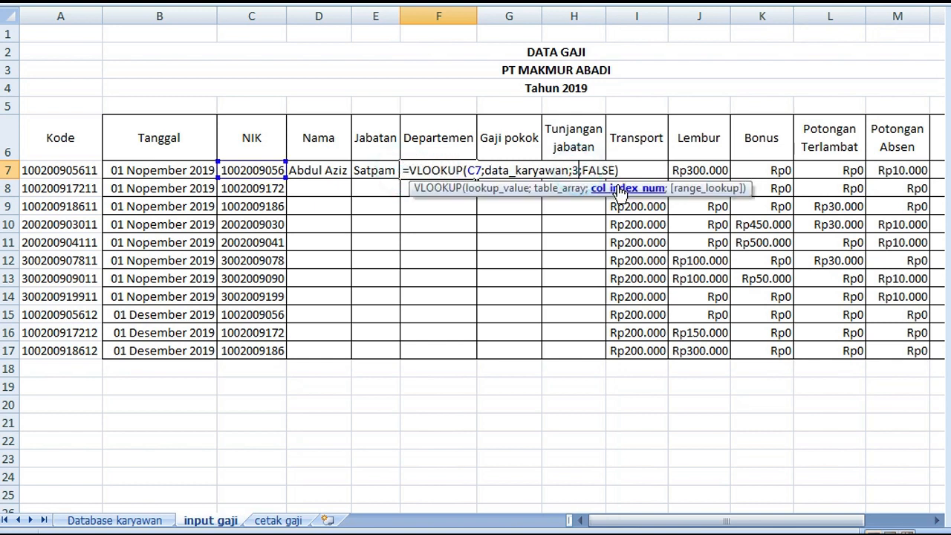
key(Return)
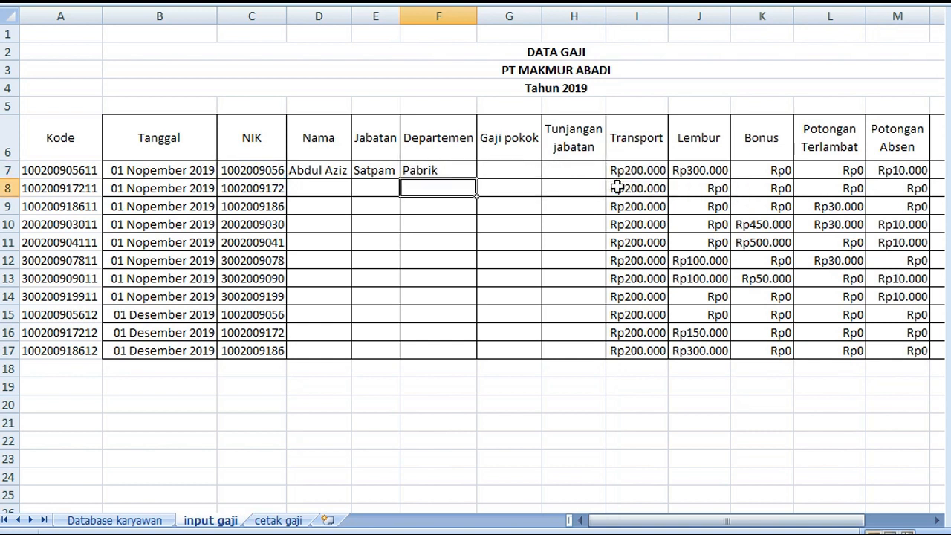
Paste the copied VLOOKUP text into Gaji pokok cell G7, add the leading equals sign, and set its column index to 5
click(511, 169)
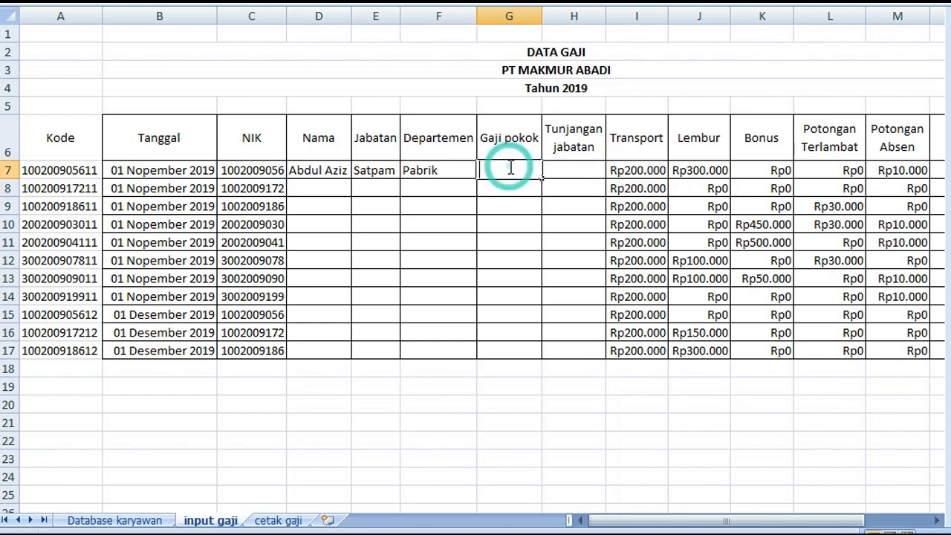
key(ctrl+v)
click(481, 169)
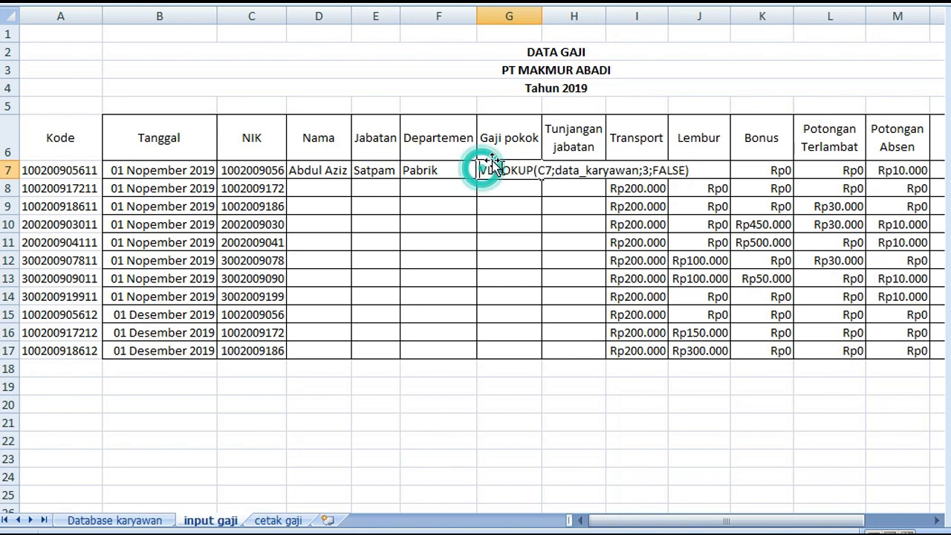
text(=)
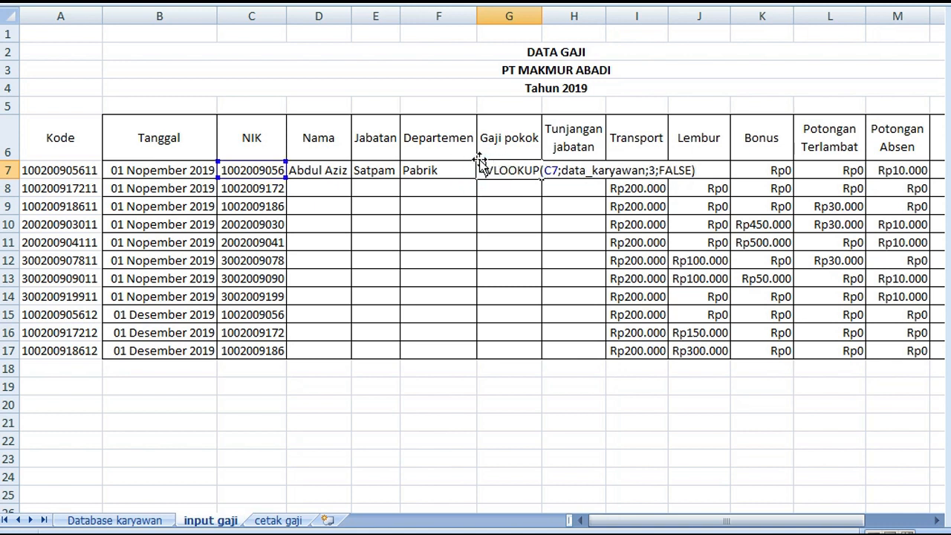
click(657, 171)
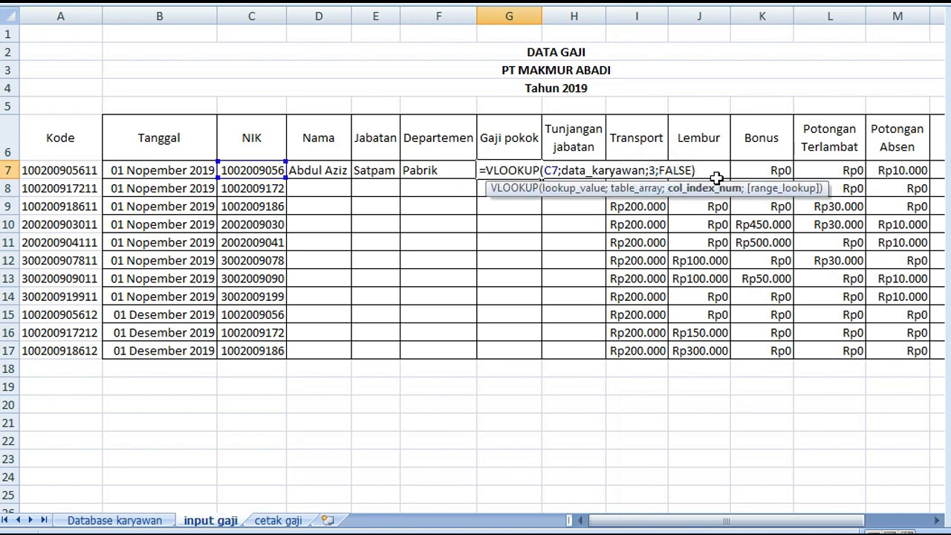
key(BackSpace)
text(5)
key(Return)
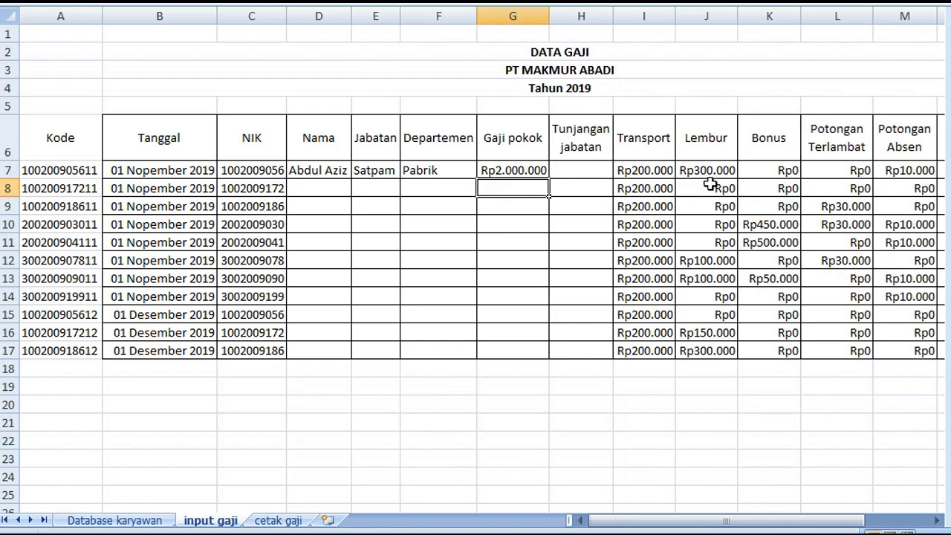
Paste the VLOOKUP text into Tunjangan jabatan cell H7, set its column index to 6, and add the leading equals sign
click(583, 168)
key(ctrl+v)
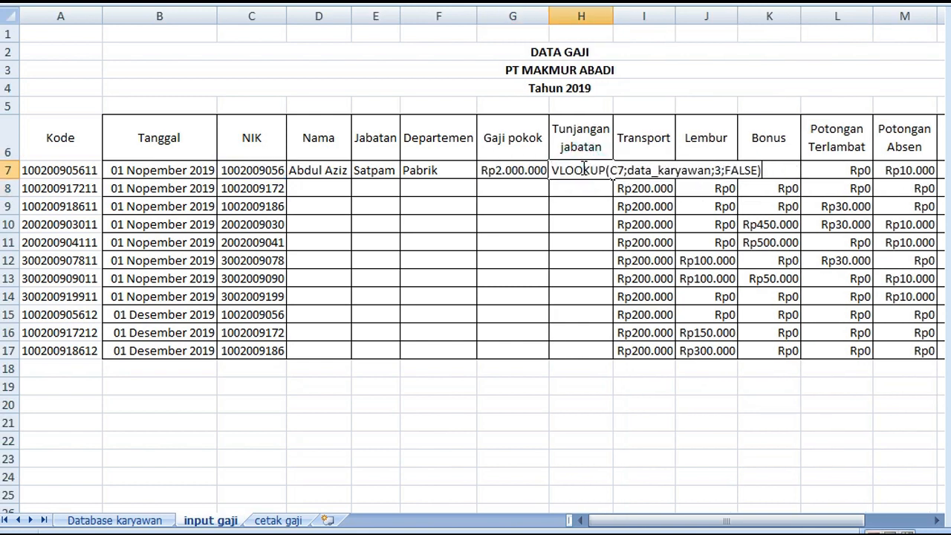
click(719, 171)
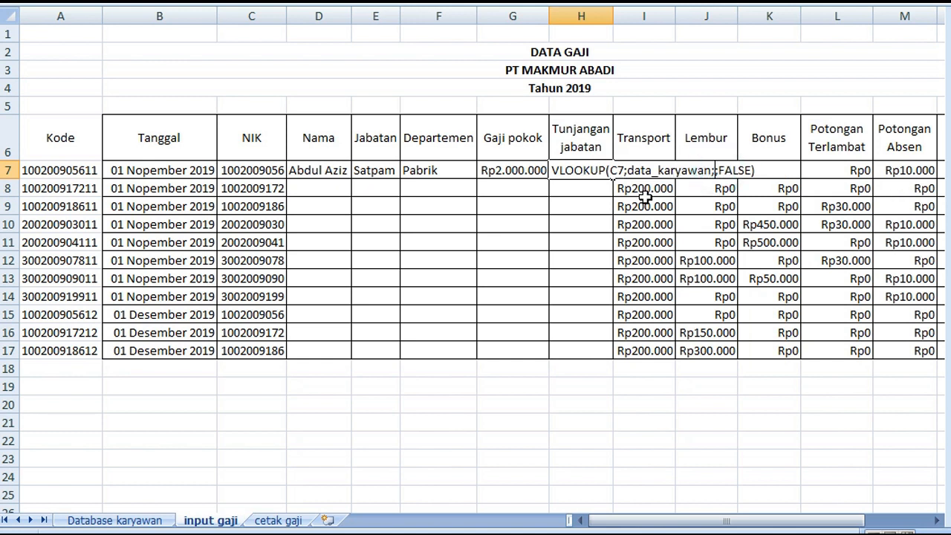
key(Return)
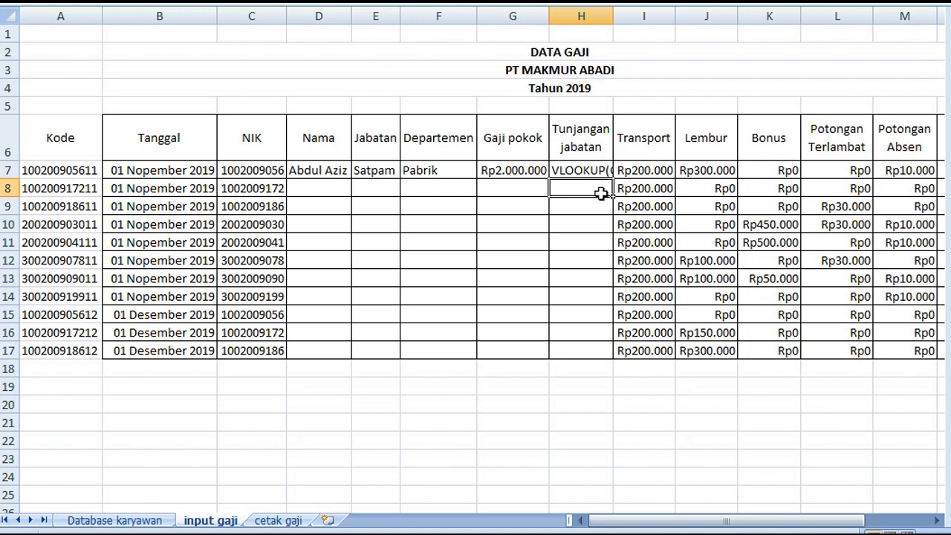
click(601, 171)
double_click(595, 170)
click(554, 170)
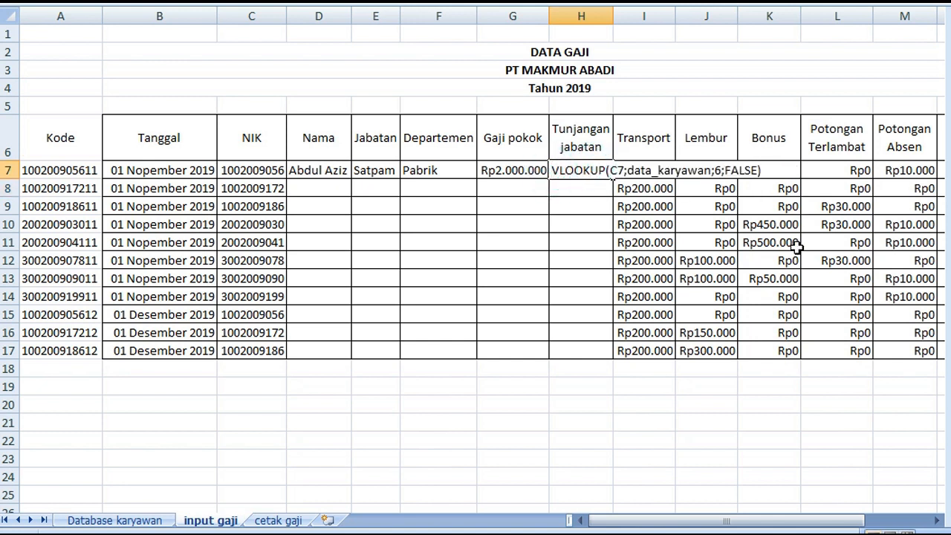
text(=)
key(Return)
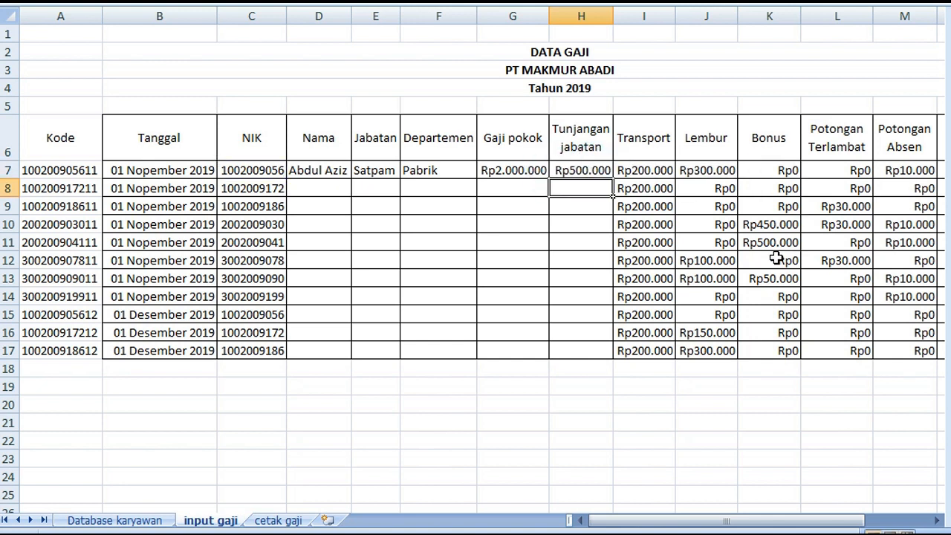
Copy the VLOOKUP(C7;data_karyawan;2;FALSE) text from Nama cell D7 without its equals sign and paste it as plain text into D19
click(318, 171)
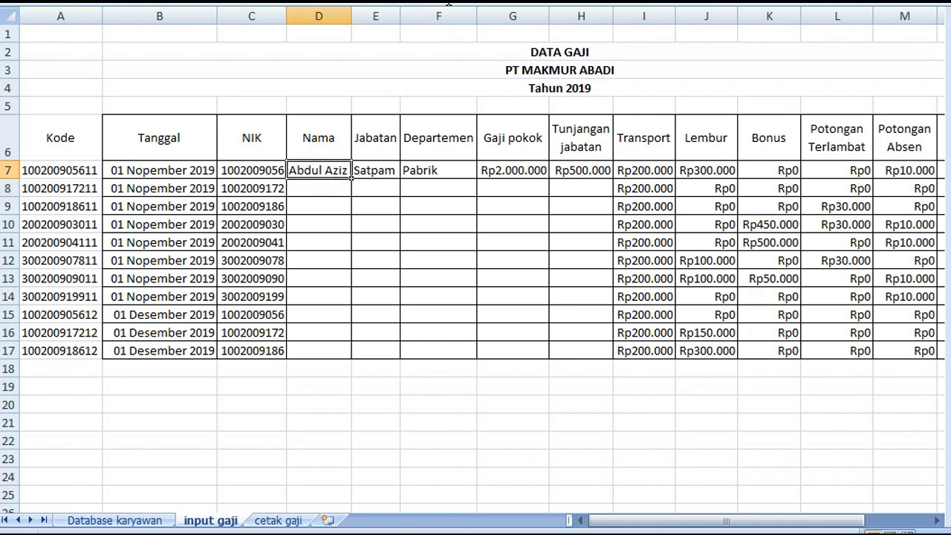
click(162, 8)
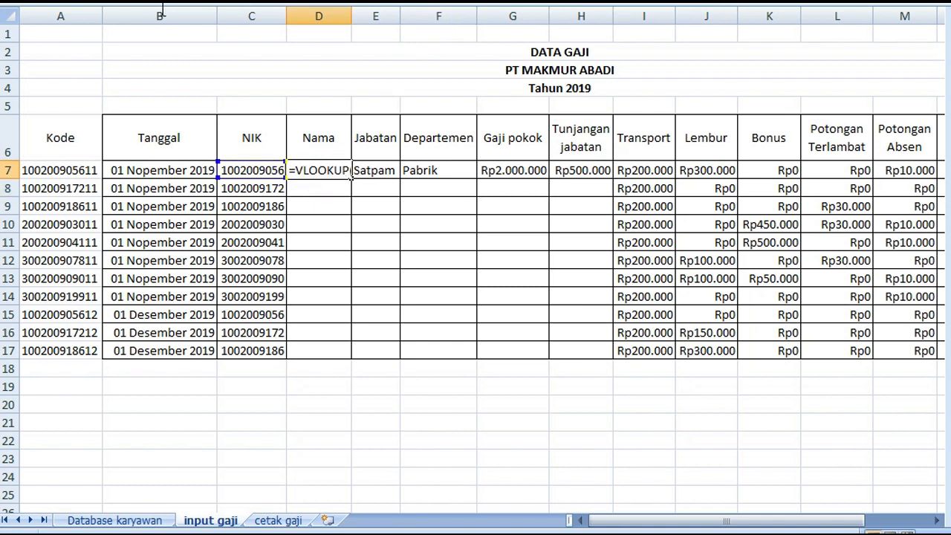
click(231, 4)
key(Return)
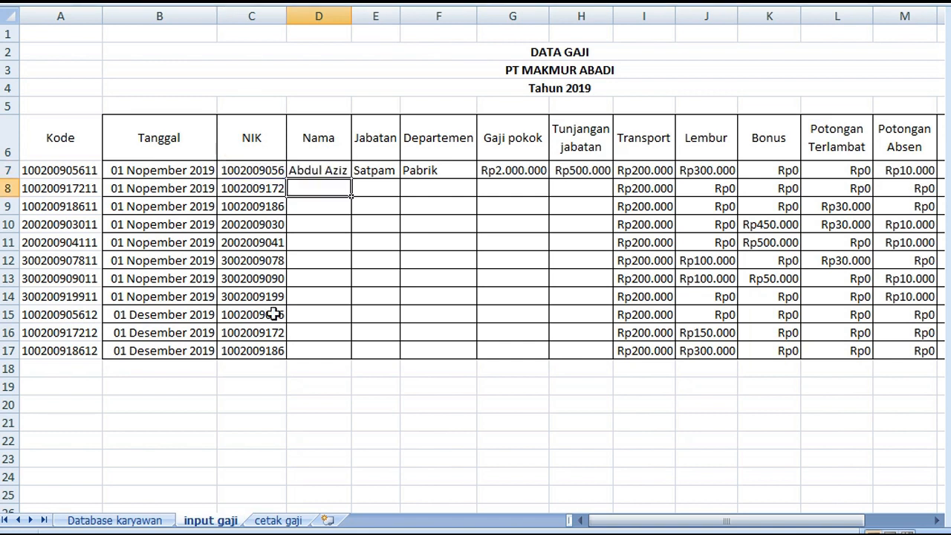
click(307, 388)
text(VLOOKUP(C7;data_karyawan;2;FALSE))
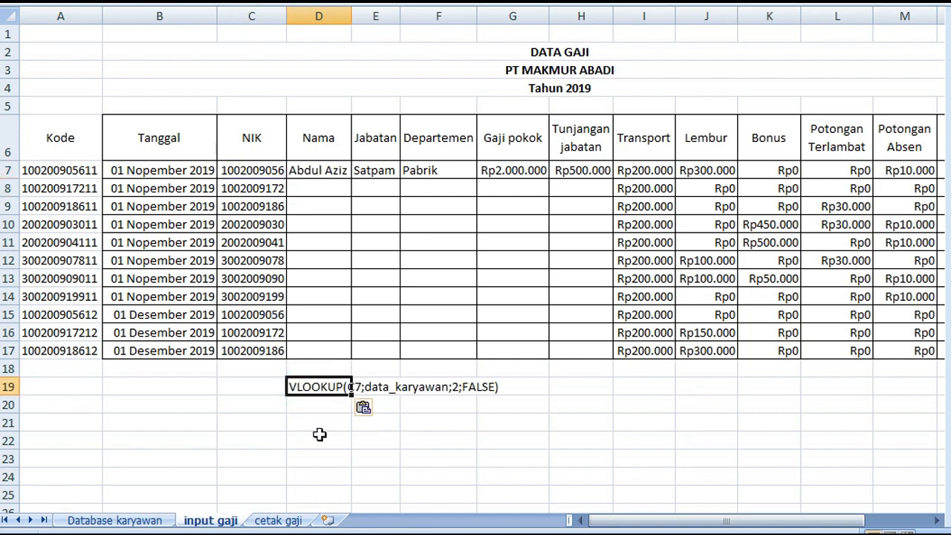
click(319, 437)
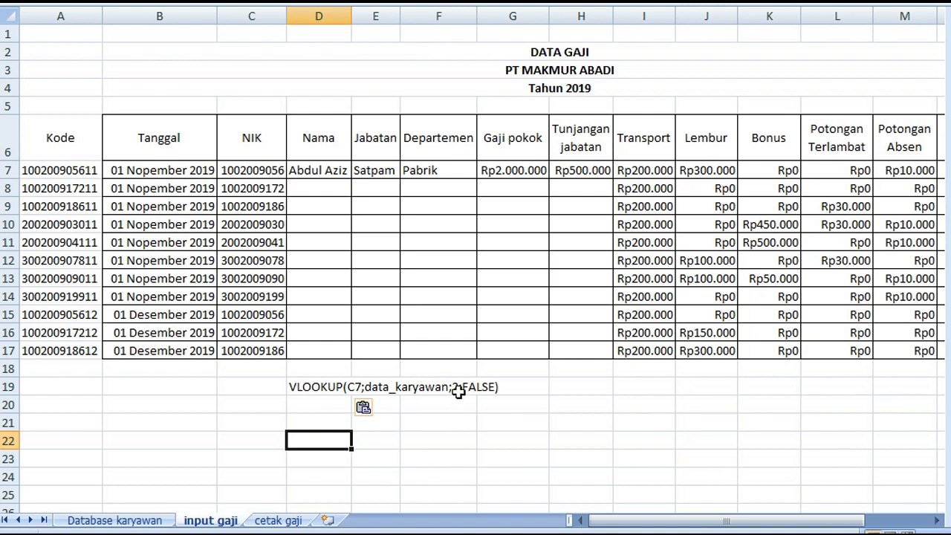
Fill the formulas in D7:H7 down through row 17 and widen column H to fit the Tunjangan jabatan amounts
click(557, 192)
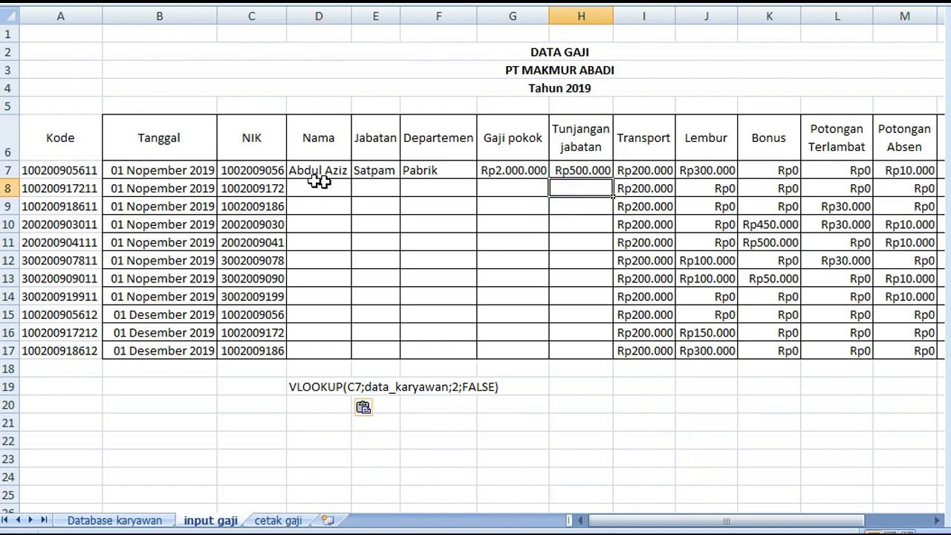
drag(315, 170, 608, 354)
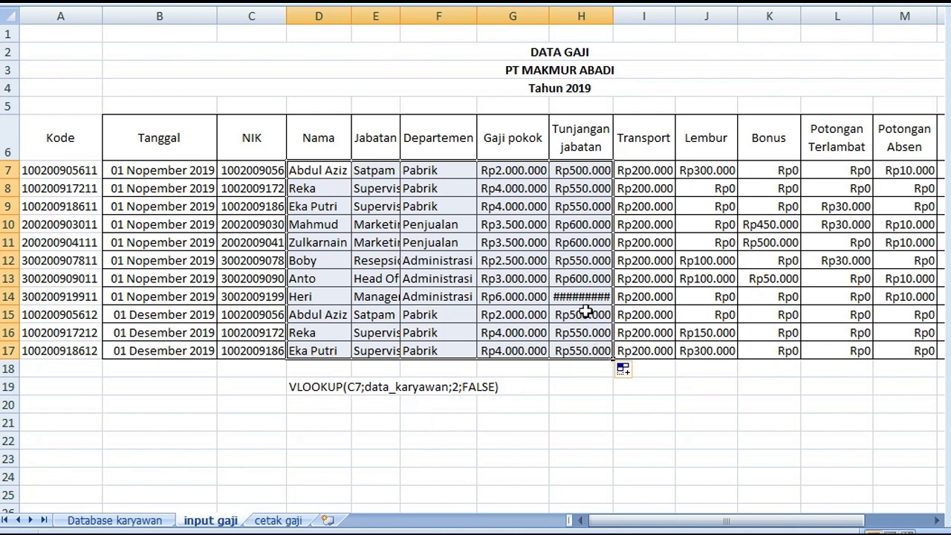
click(615, 52)
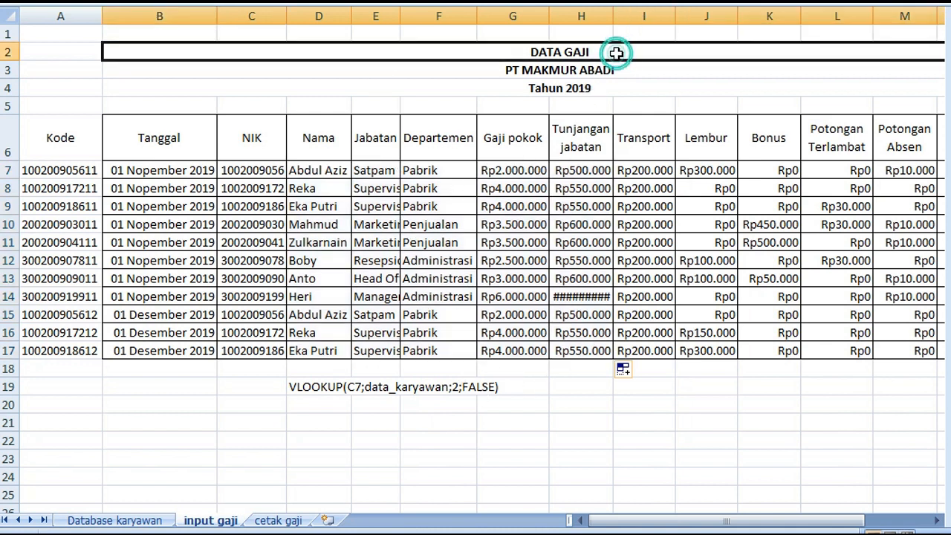
drag(614, 16, 637, 19)
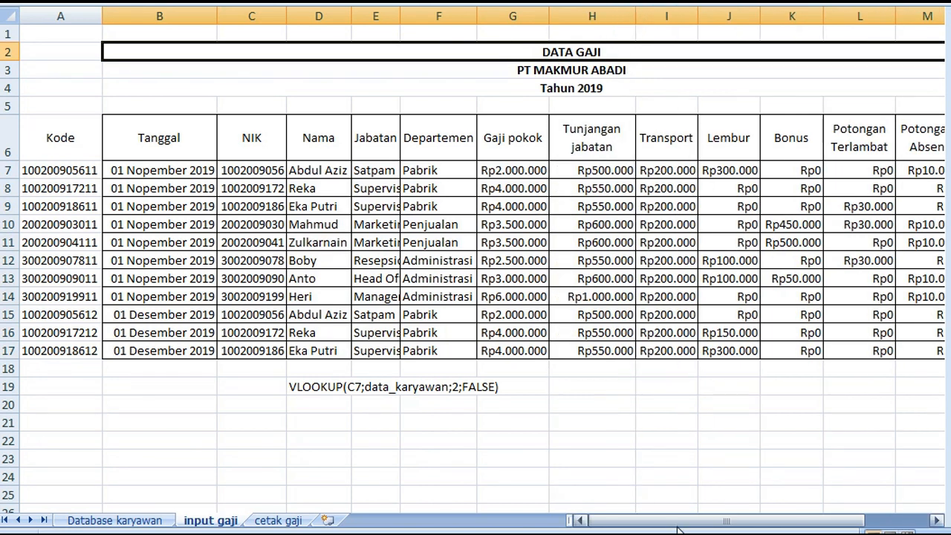
Begin the Gaji yang diterima formula in N7 with =sum(G7:K7) to total the pay components from Gaji pokok to Bonus
click(937, 523)
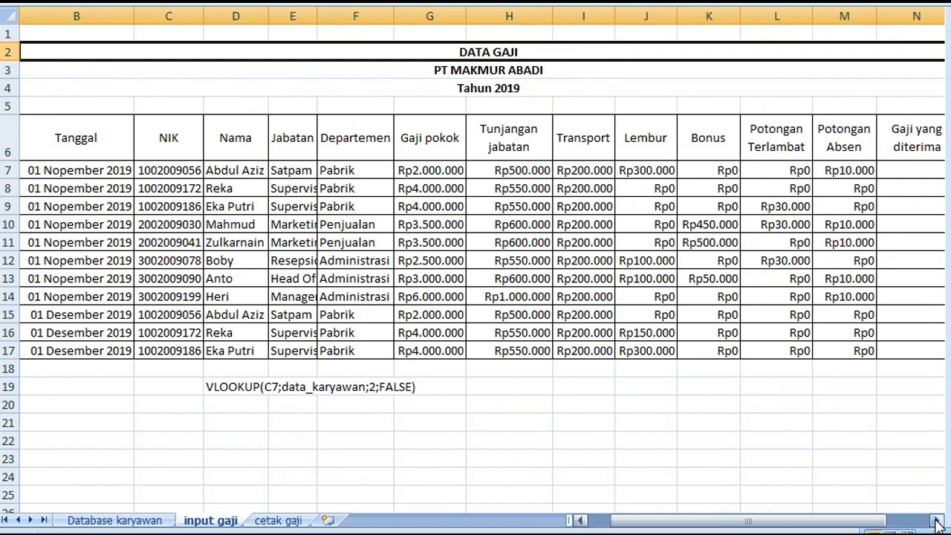
click(938, 523)
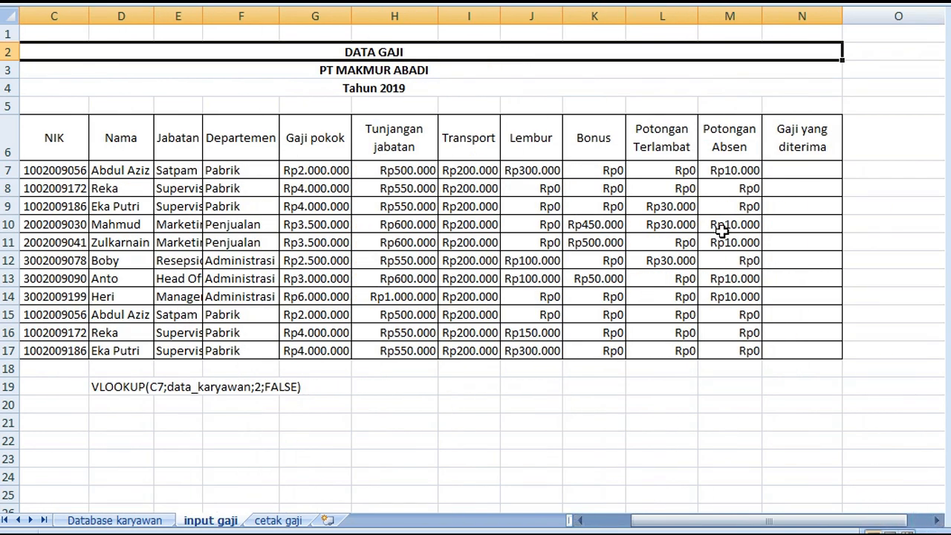
click(782, 167)
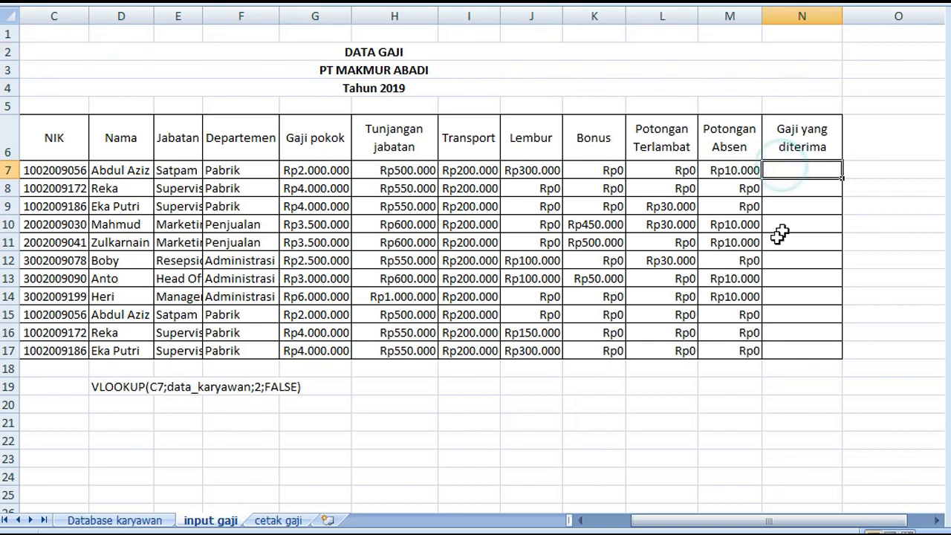
text(=)
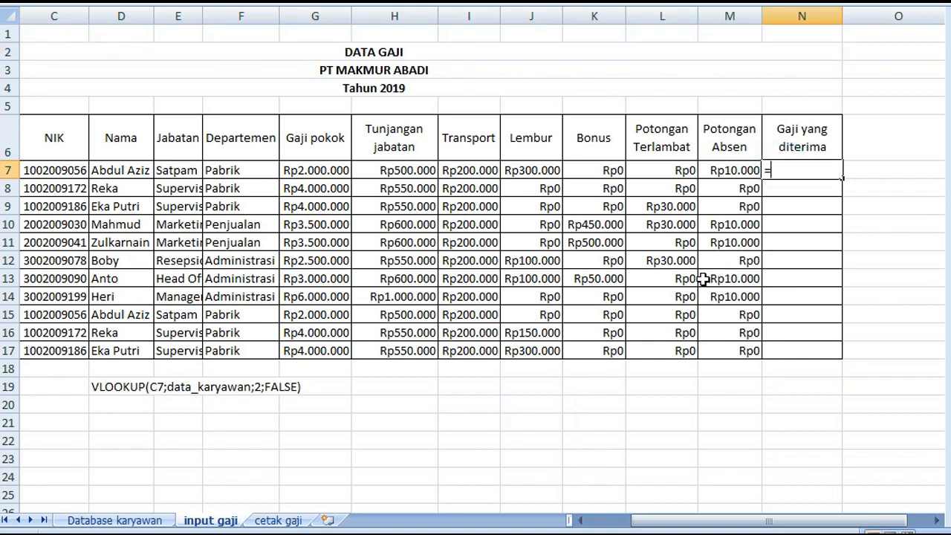
text(suM)
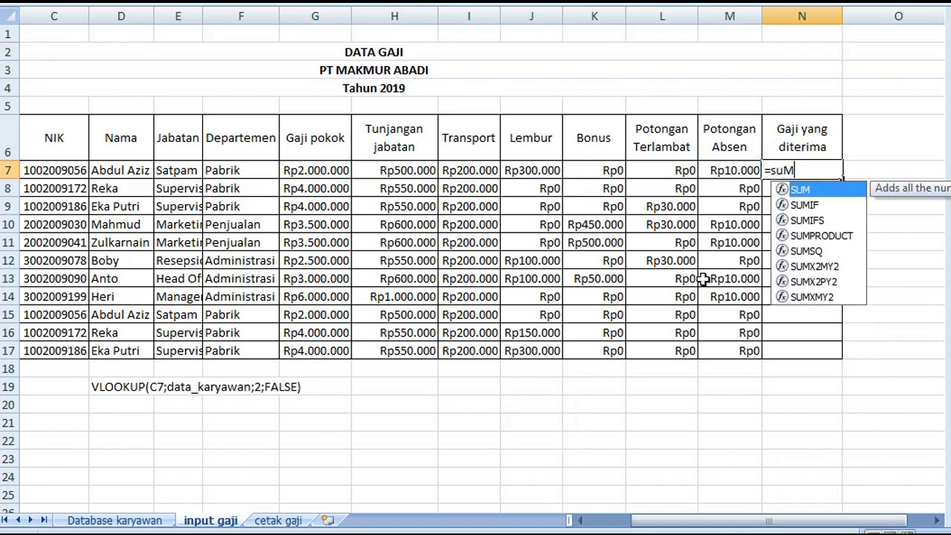
key(BackSpace)
text(m()
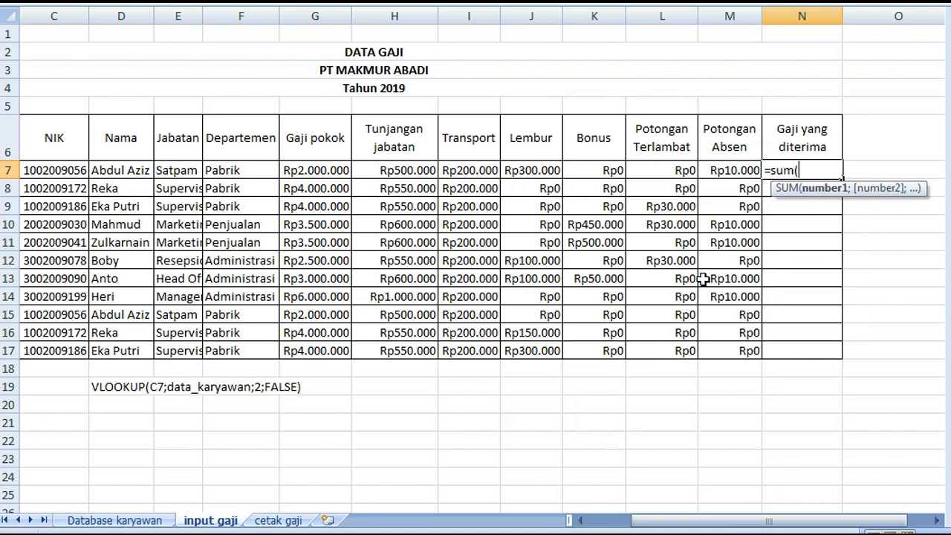
click(296, 171)
drag(295, 171, 603, 166)
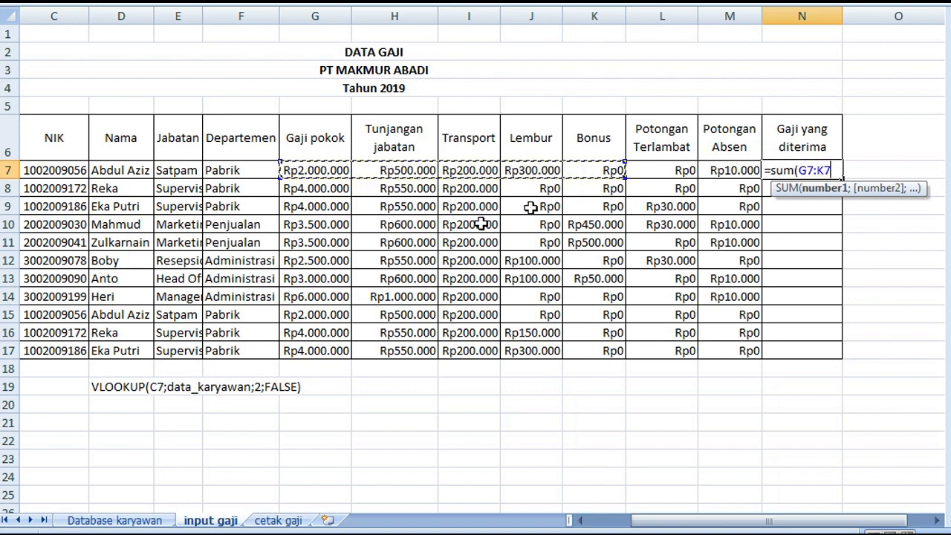
text())
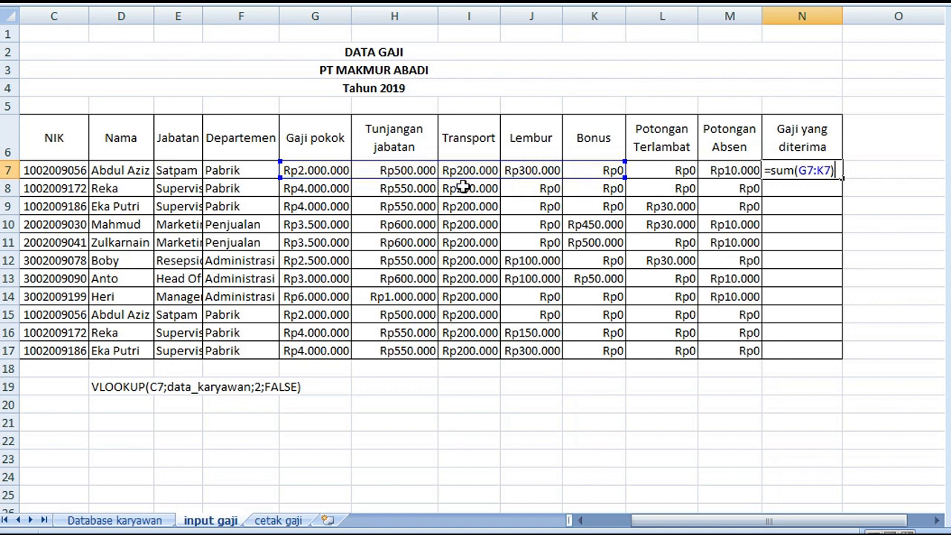
Complete the N7 formula by subtracting both deduction columns with -sum(L7:M7)
text(sum()
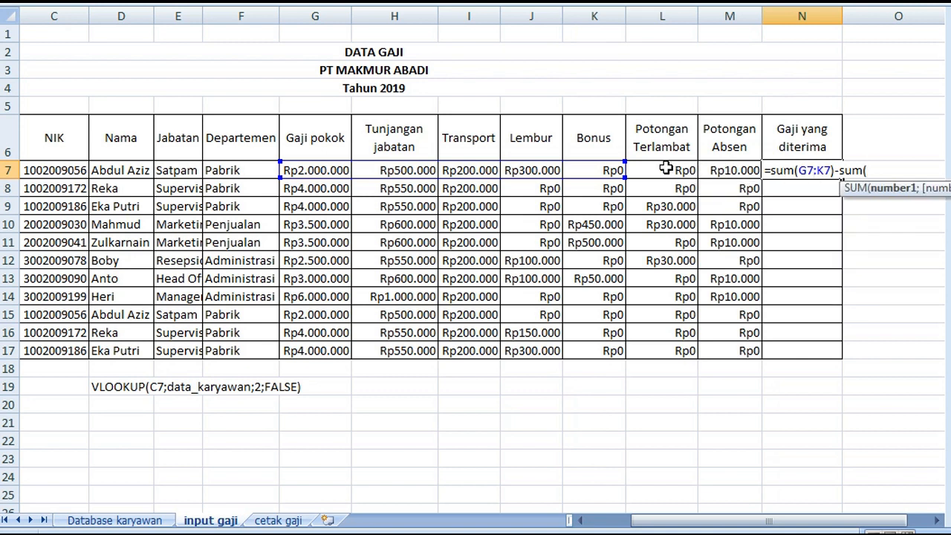
drag(665, 169, 724, 170)
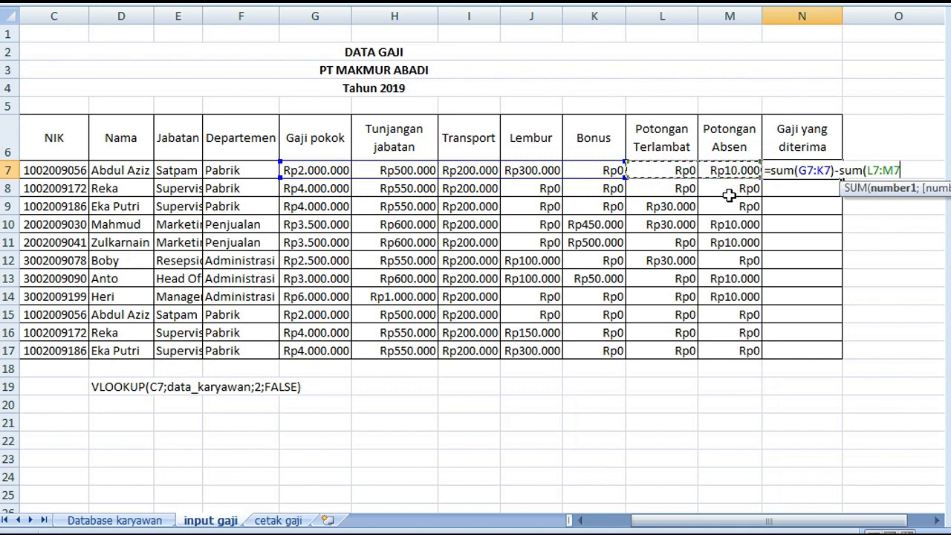
text())
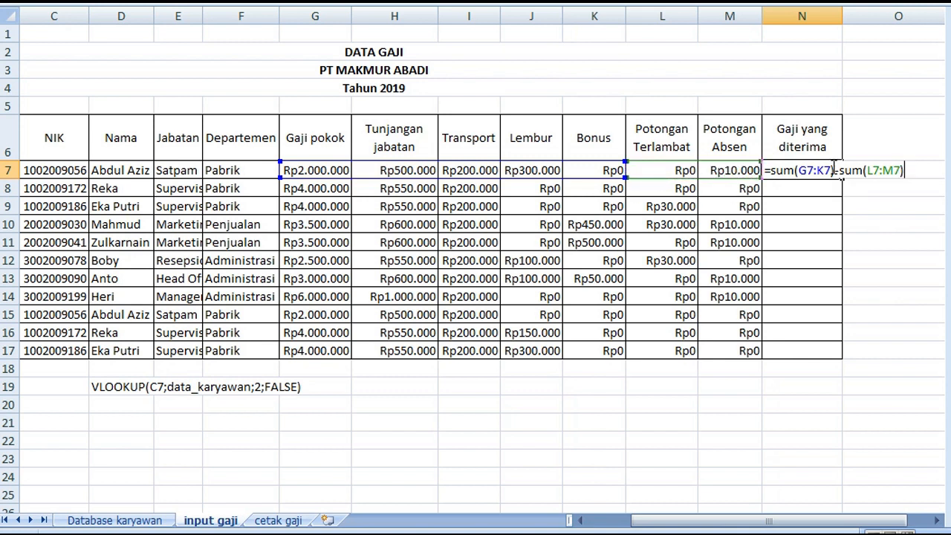
key(Return)
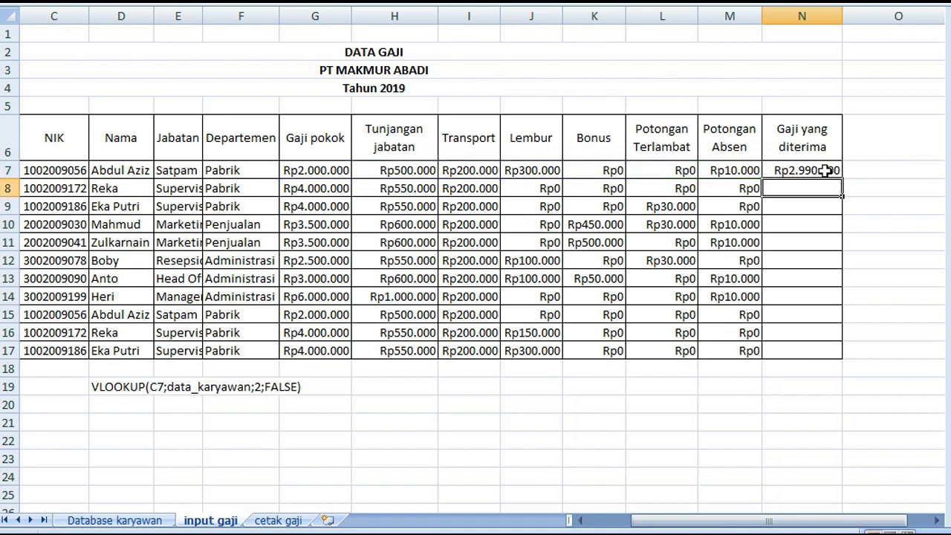
Fill the Gaji yang diterima formula from N7 down to N17
click(829, 174)
drag(843, 179, 839, 358)
click(613, 191)
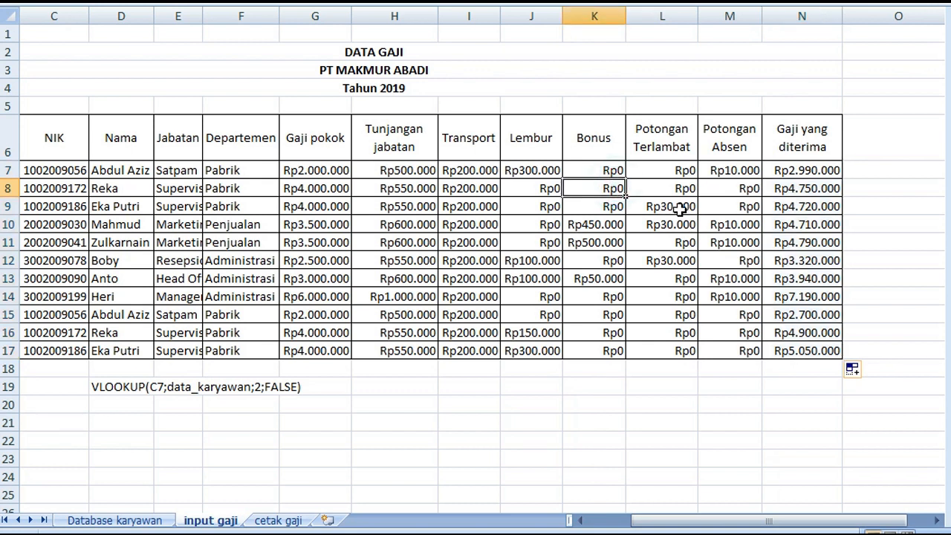
Select the Transport to Potongan Absen columns I:M, then compare them with the Database karyawan table, ending on input gaji
drag(728, 16, 461, 37)
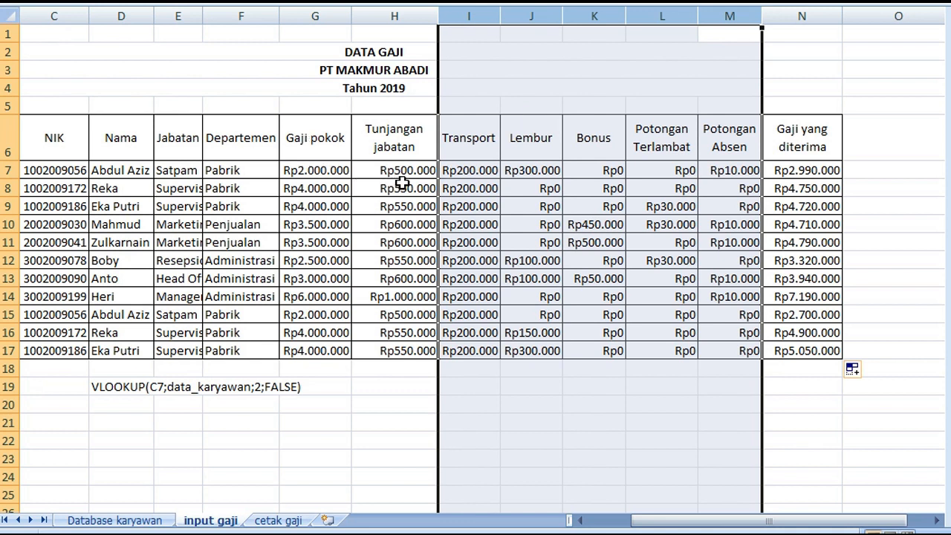
click(116, 520)
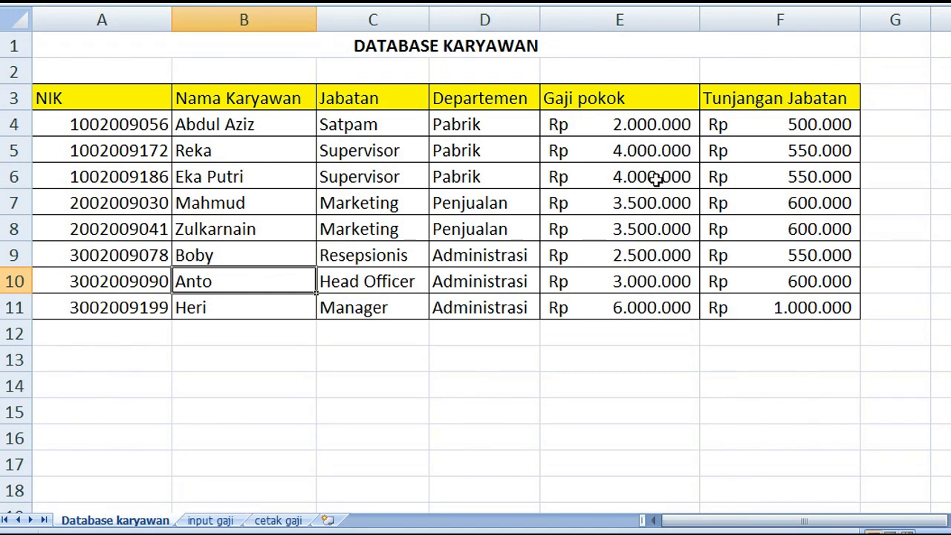
click(208, 519)
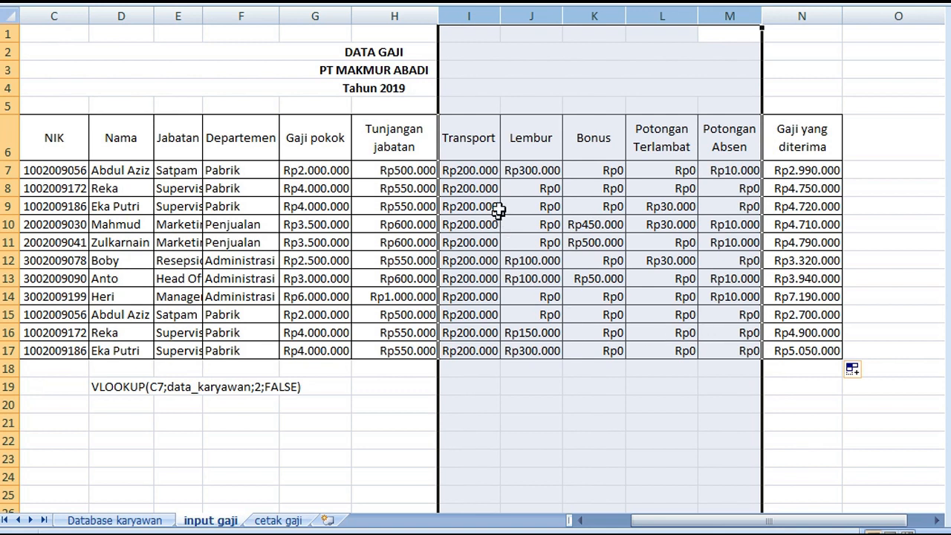
Review the Transport to Potongan Absen columns and the Gaji yang diterima formula in N7
drag(468, 15, 728, 15)
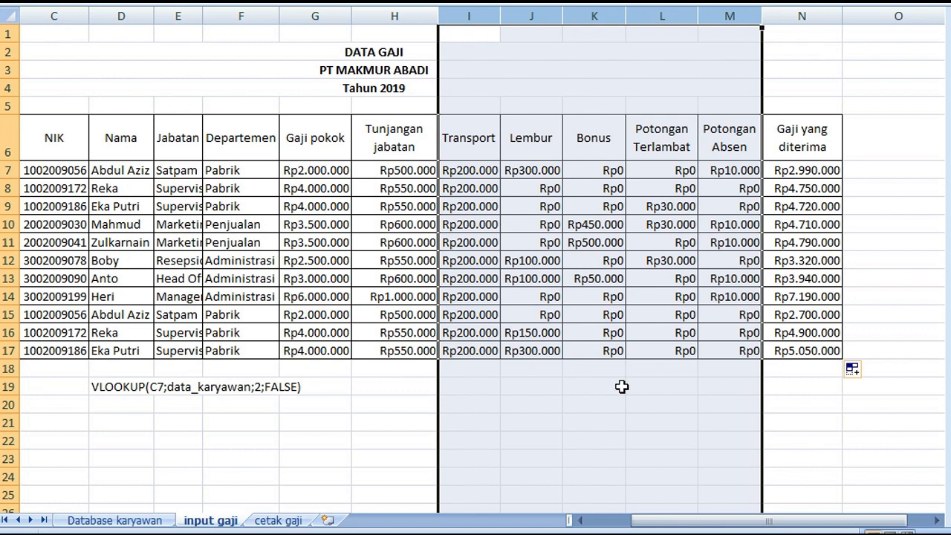
key(Delete)
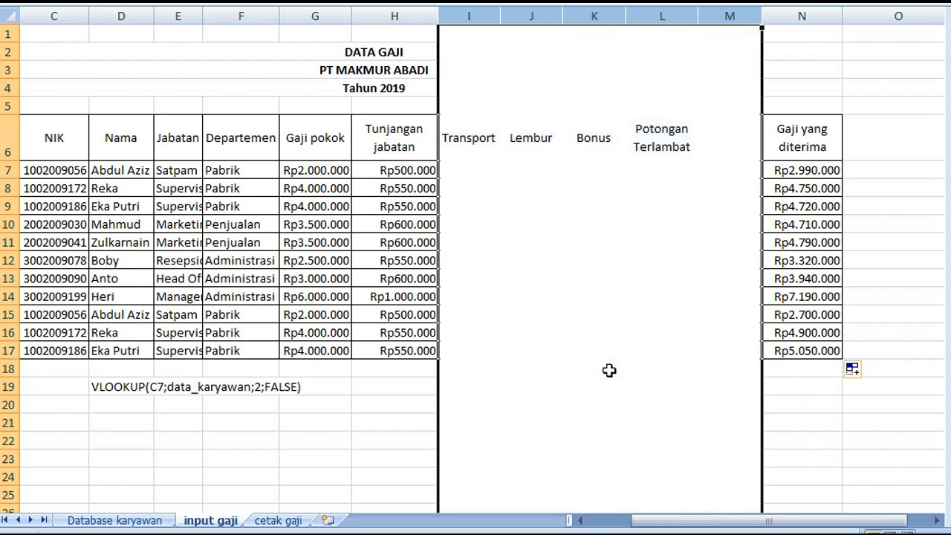
click(608, 369)
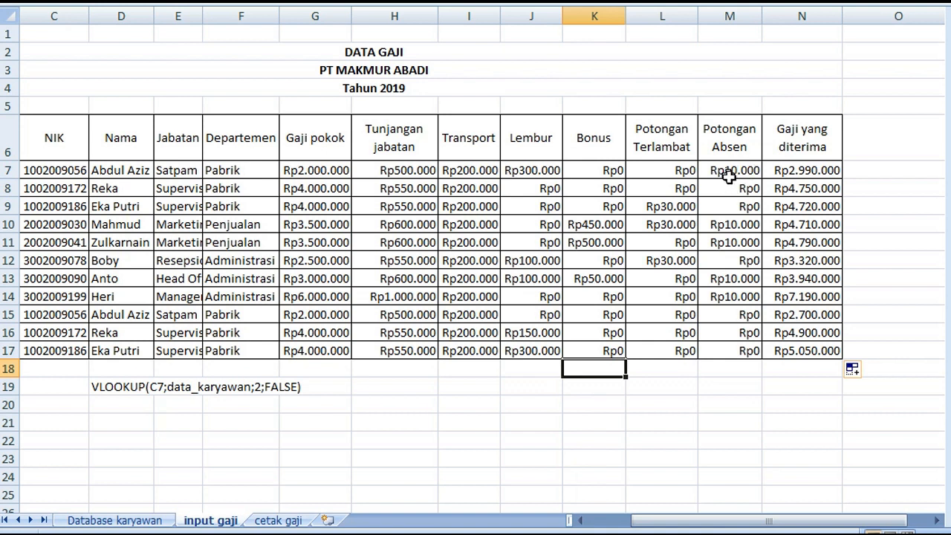
click(796, 171)
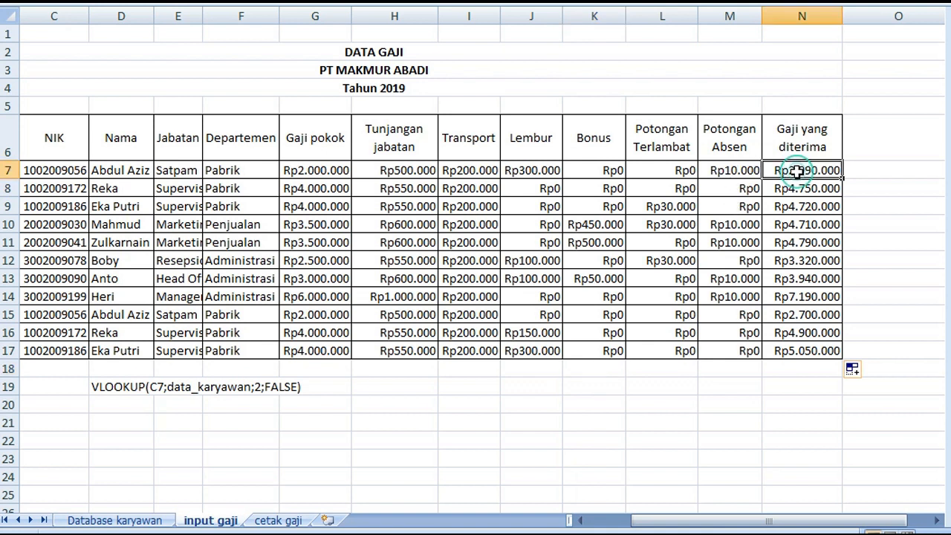
double_click(796, 171)
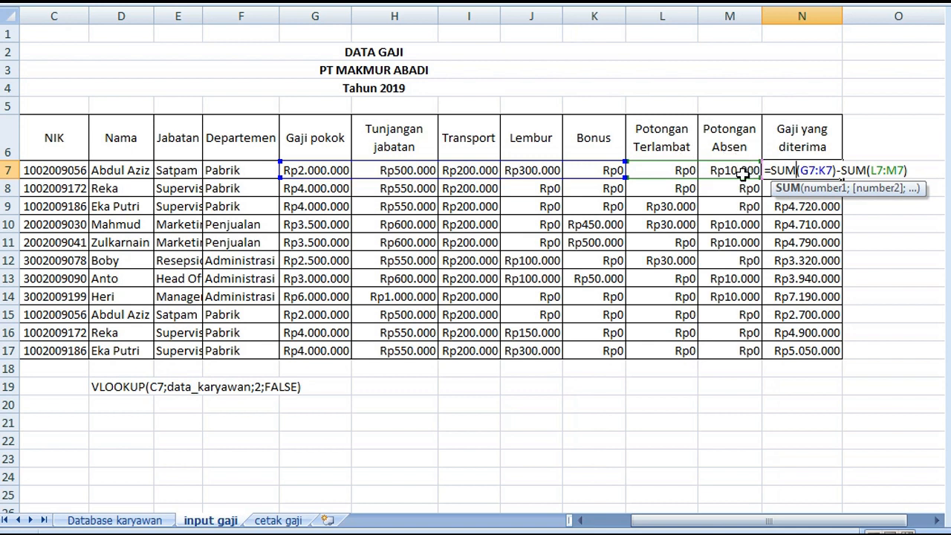
key(Return)
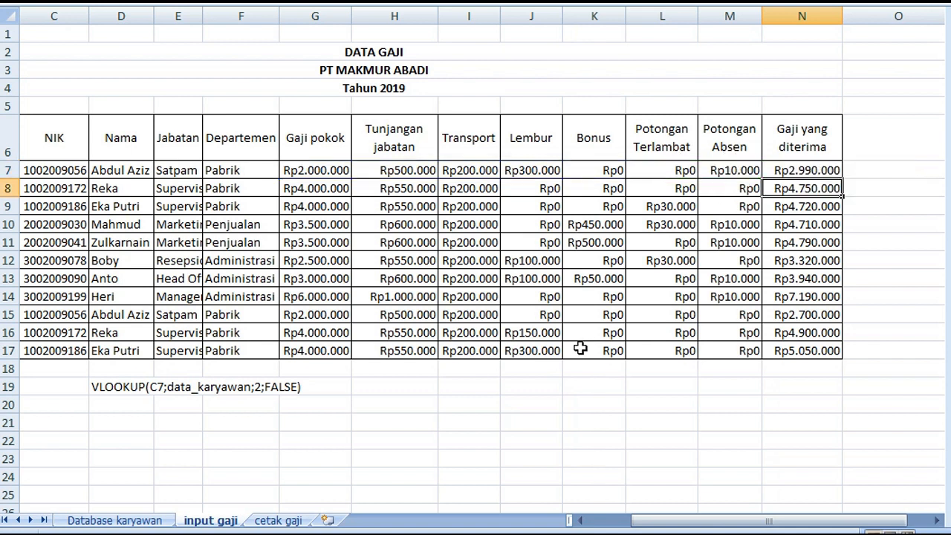
click(581, 521)
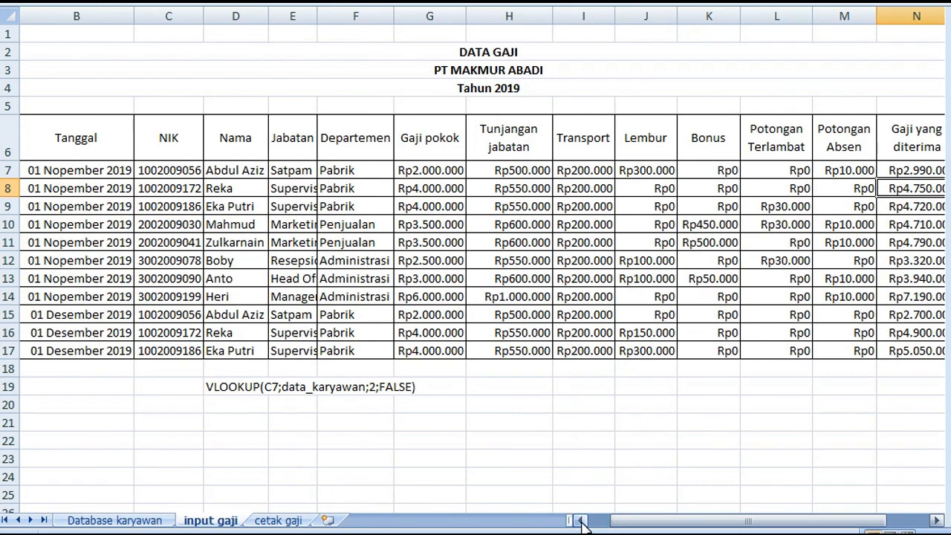
click(581, 521)
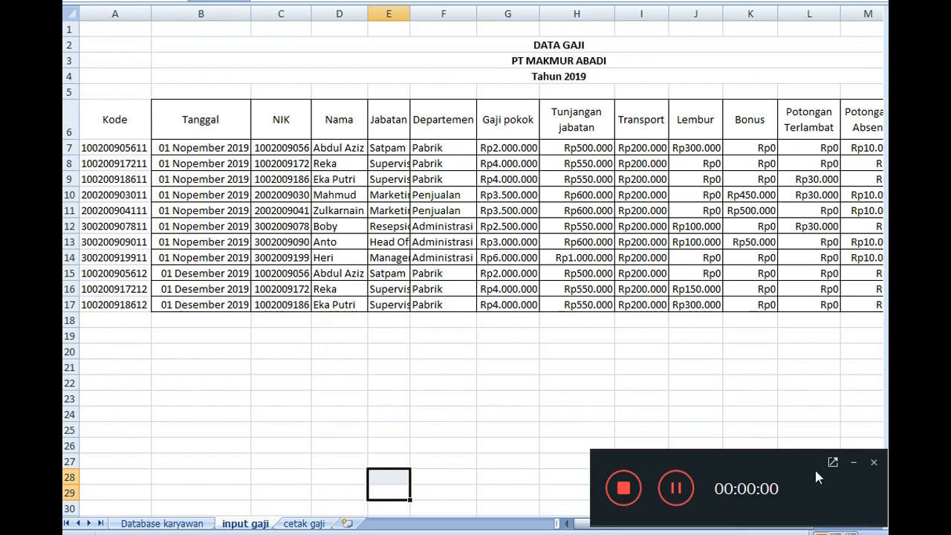
Examine the pay slip form A5:D31 on the cetak gaji sheet and compare it with the salary table on input gaji
click(853, 462)
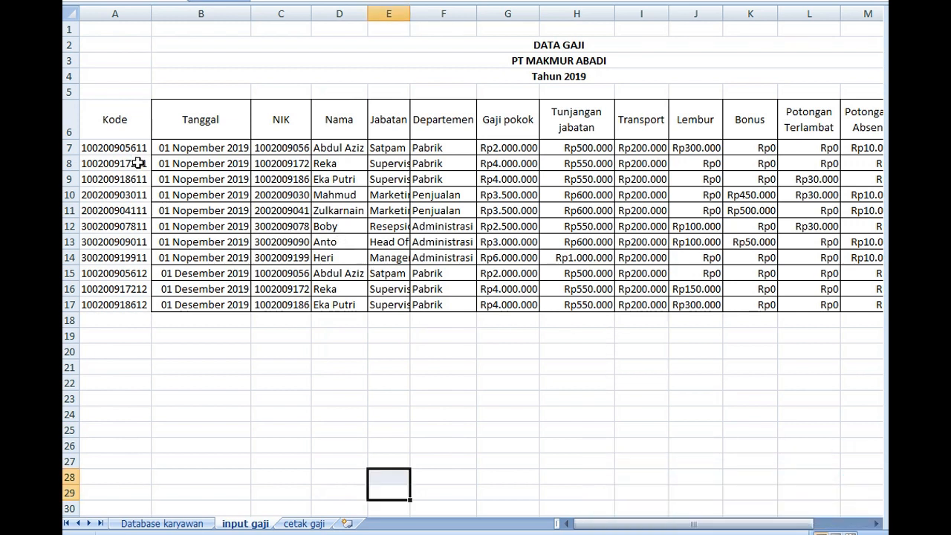
click(304, 524)
click(497, 65)
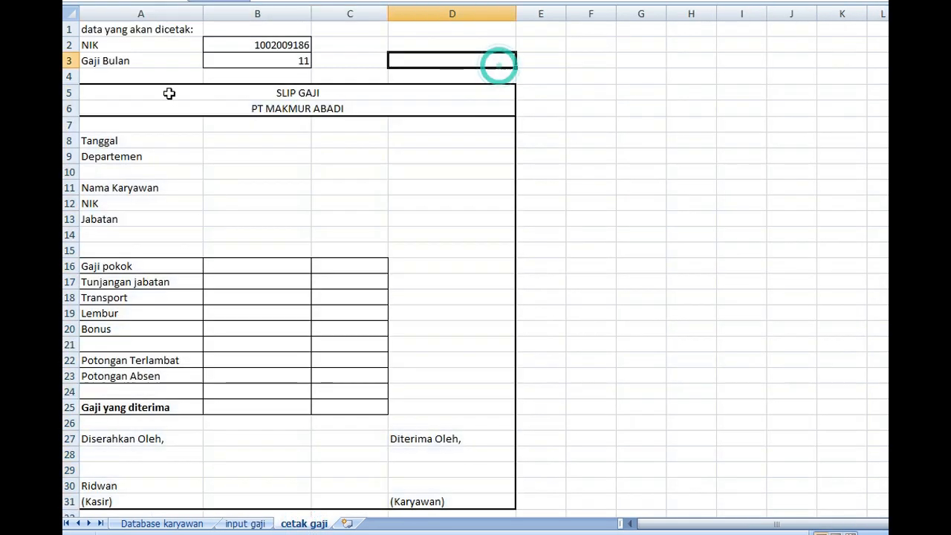
drag(94, 95, 95, 500)
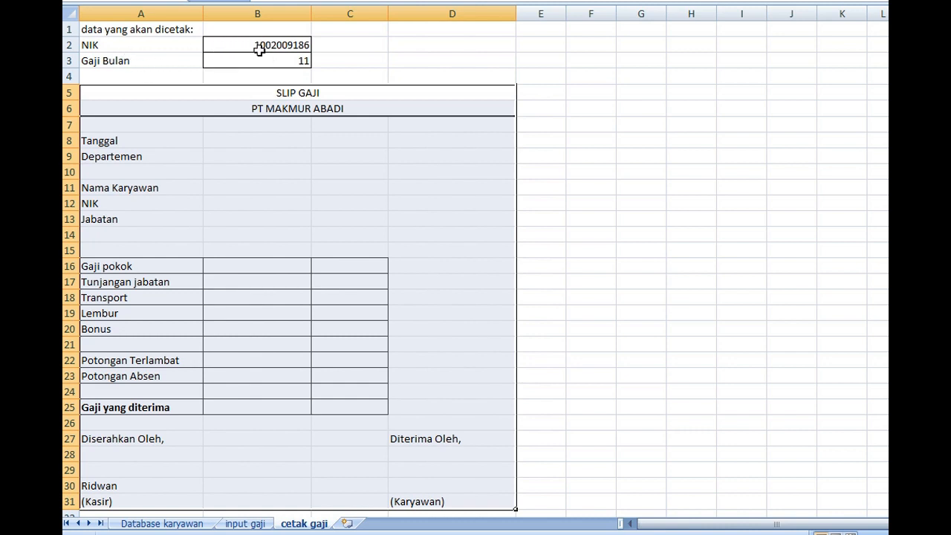
click(251, 523)
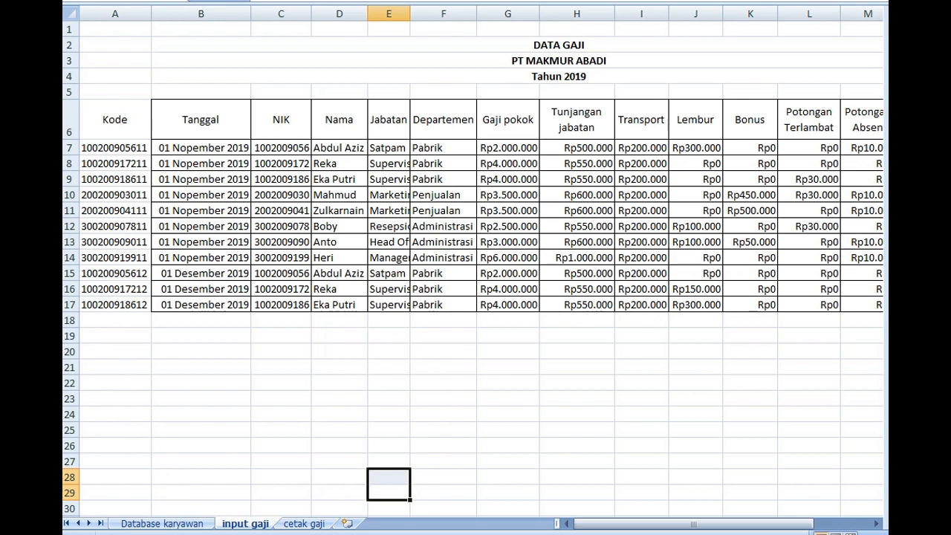
click(305, 524)
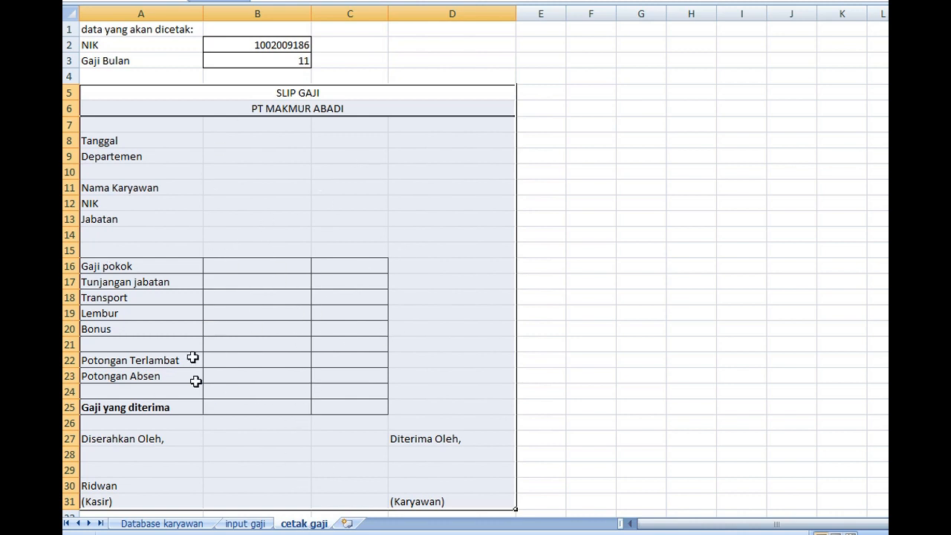
Try to name the salary table A6:N17 on the input gaji sheet daftar_gaji with workbook scope
click(245, 524)
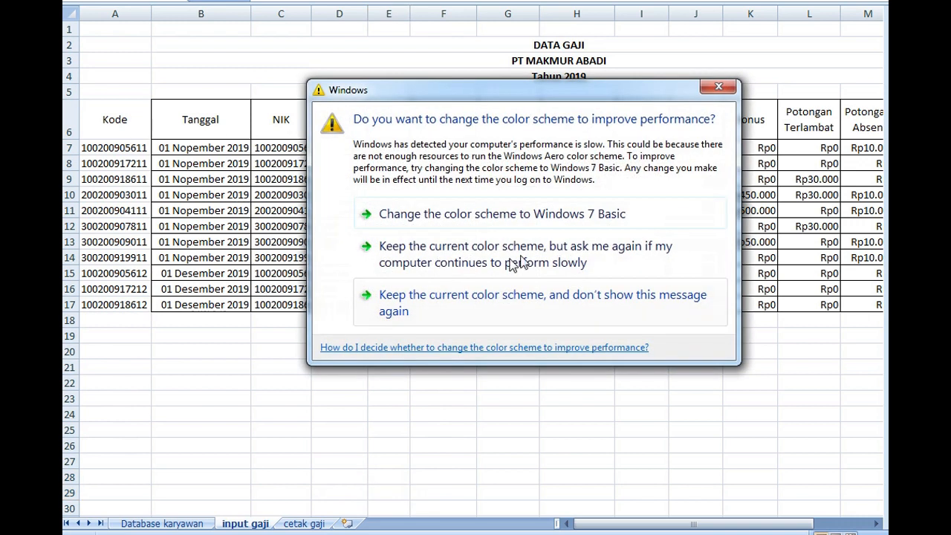
click(719, 87)
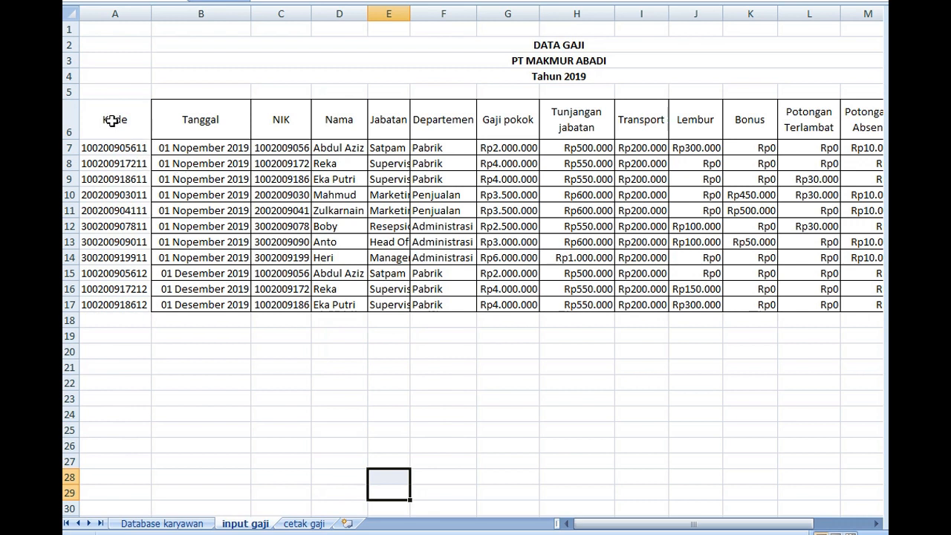
drag(110, 123, 694, 307)
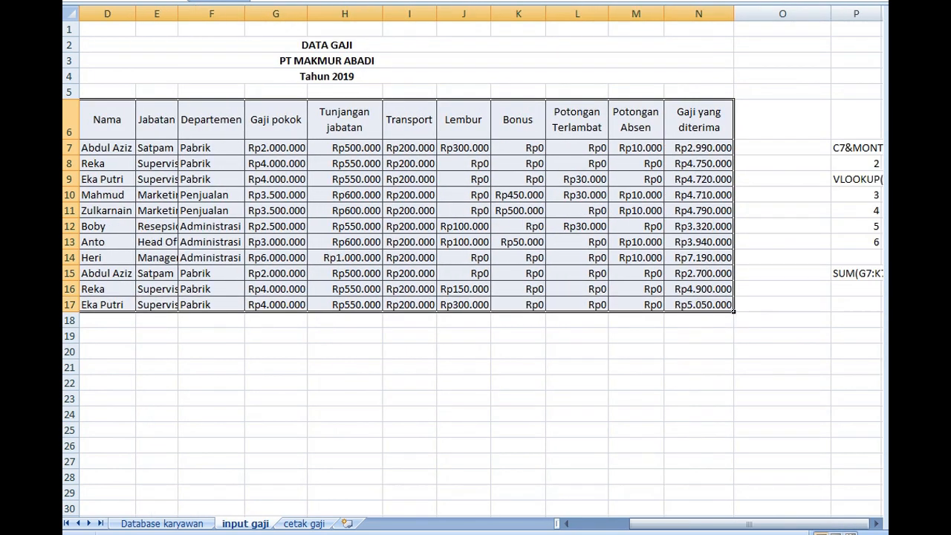
drag(646, 526, 608, 525)
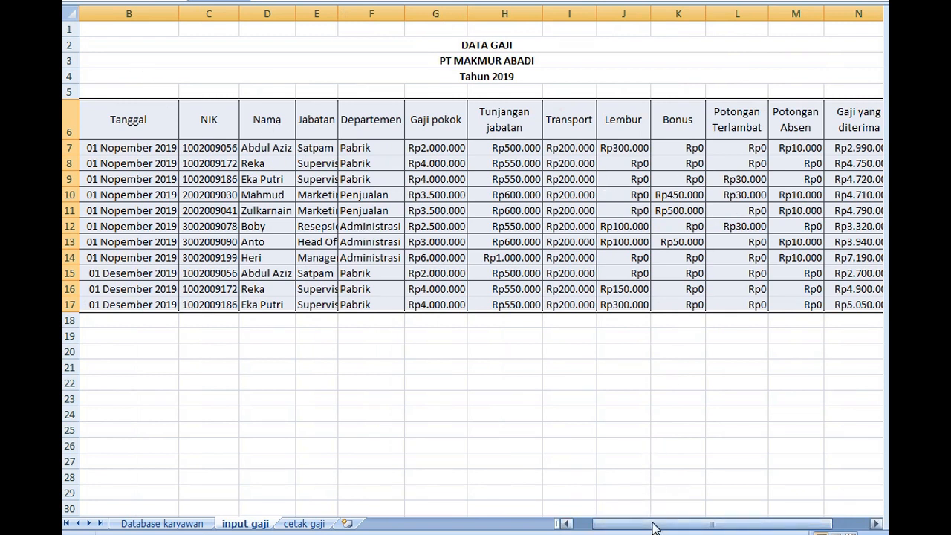
mouse_move(652, 526)
mouse_down()
mouse_move(689, 526)
mouse_move(669, 526)
mouse_up()
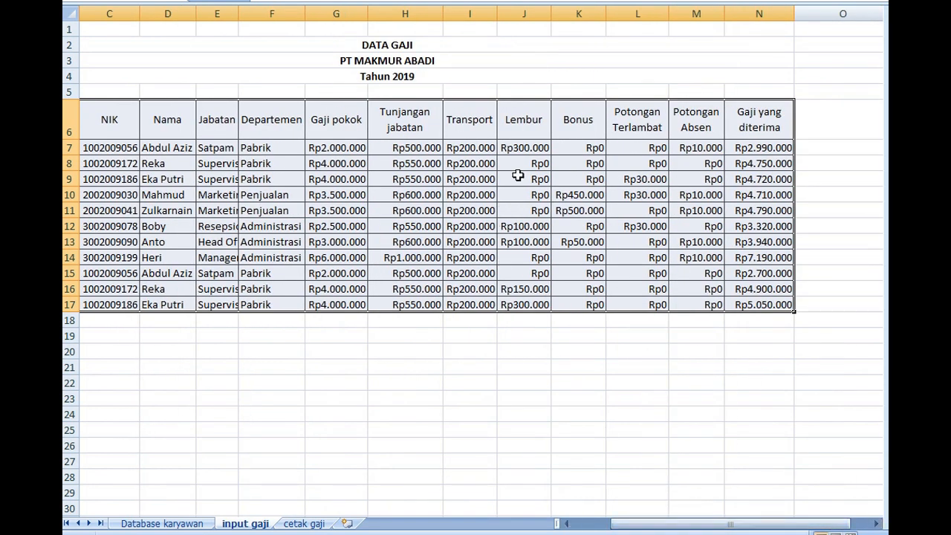
right_click(599, 157)
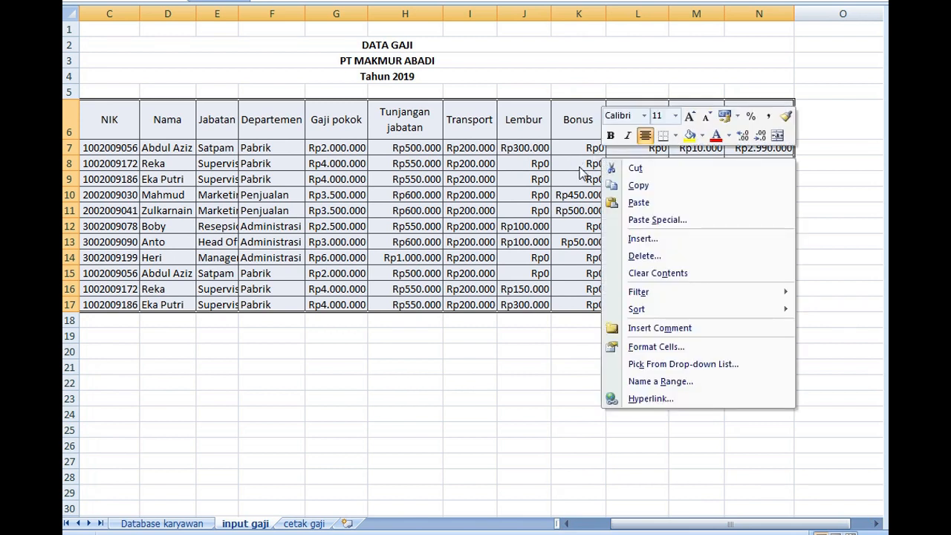
click(652, 384)
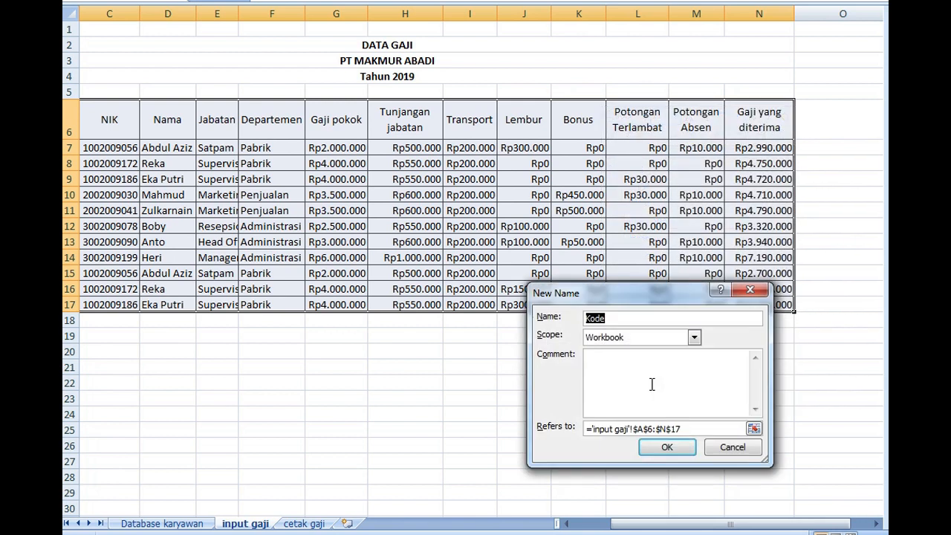
drag(633, 291, 541, 277)
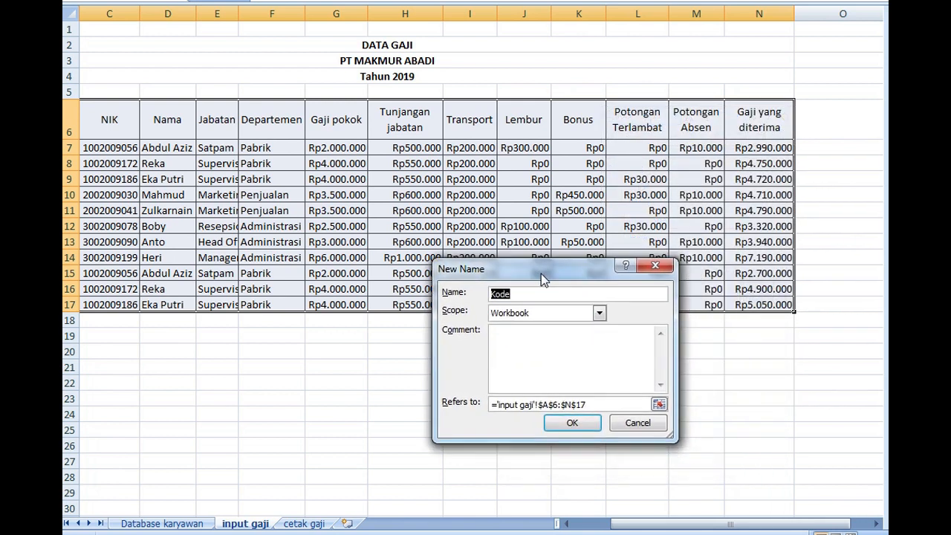
text(daftar_gaji)
click(572, 423)
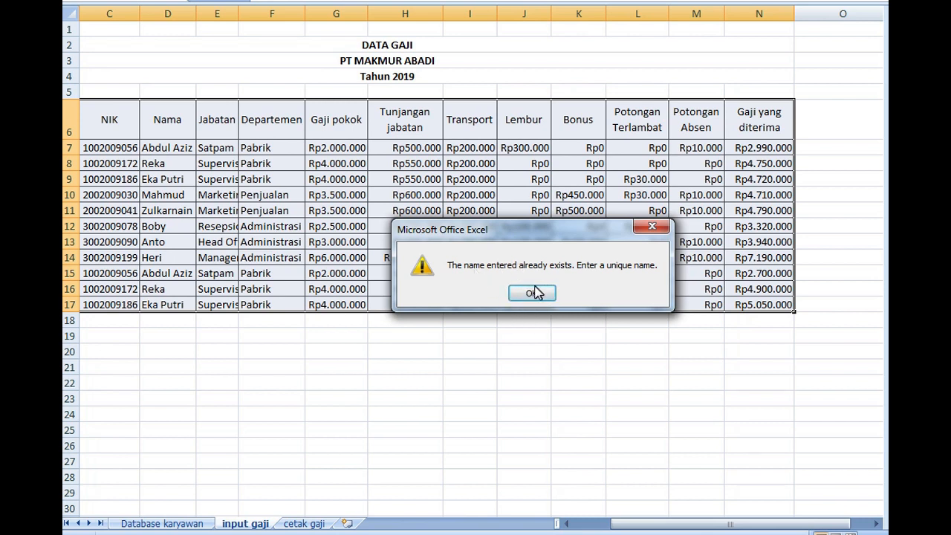
click(532, 293)
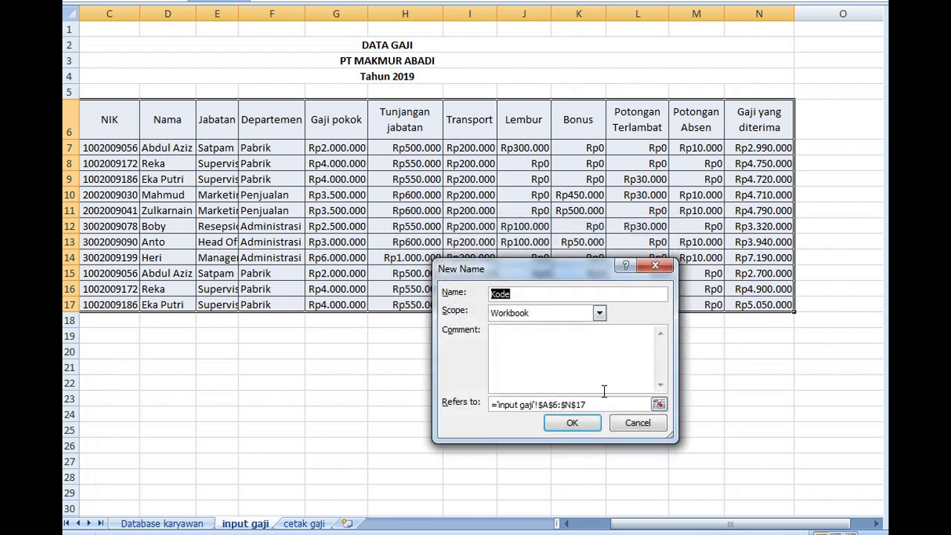
click(637, 425)
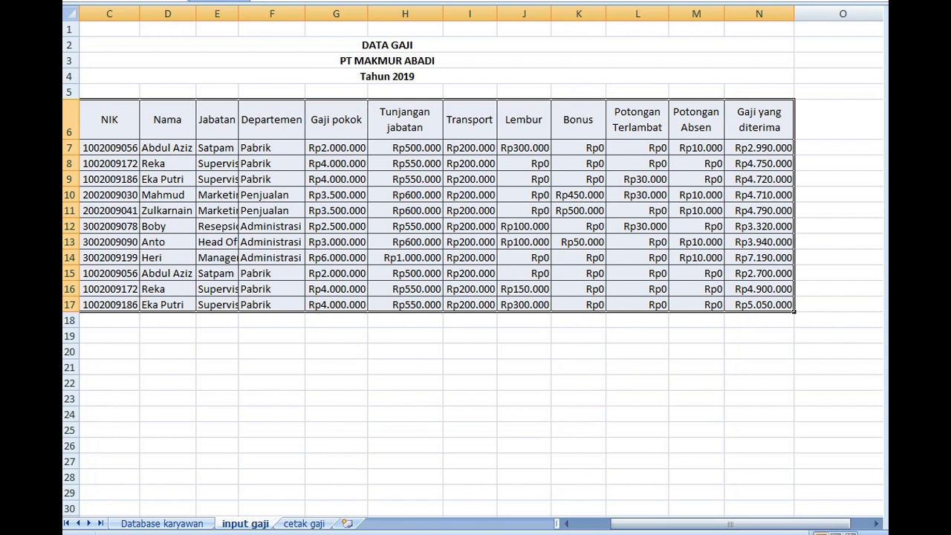
Begin the Tanggal formula in B8 of cetak gaji with =vlookup(B2&B3; to look up the combined NIK and Gaji Bulan
click(304, 524)
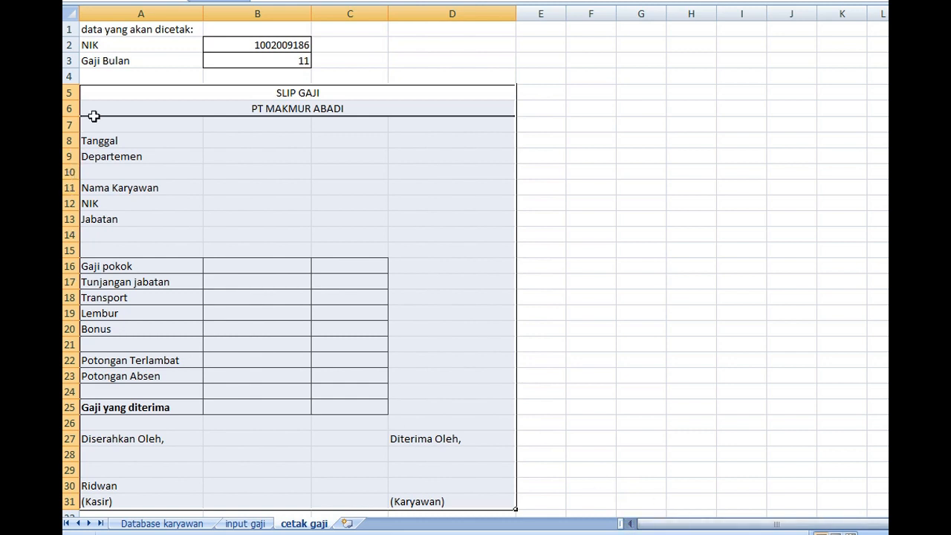
click(212, 140)
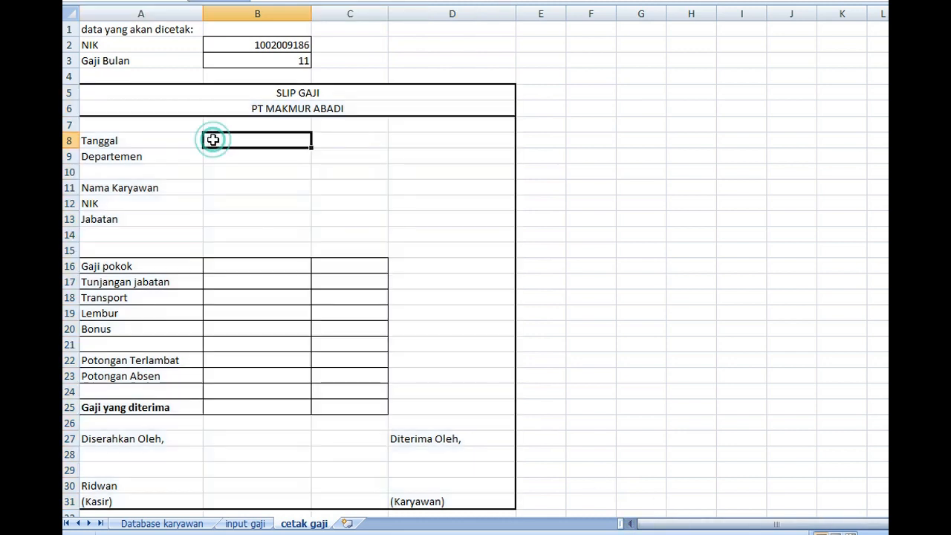
text(=vlooku)
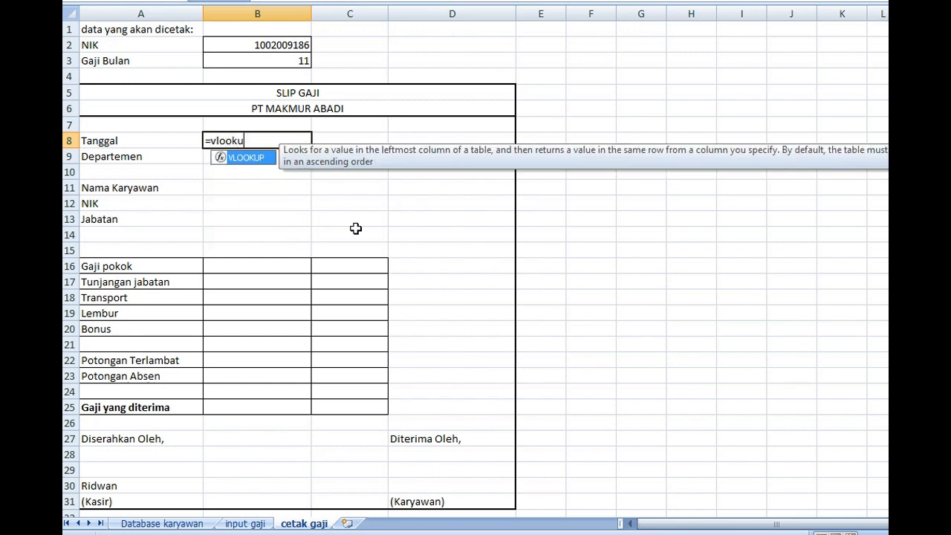
text(p()
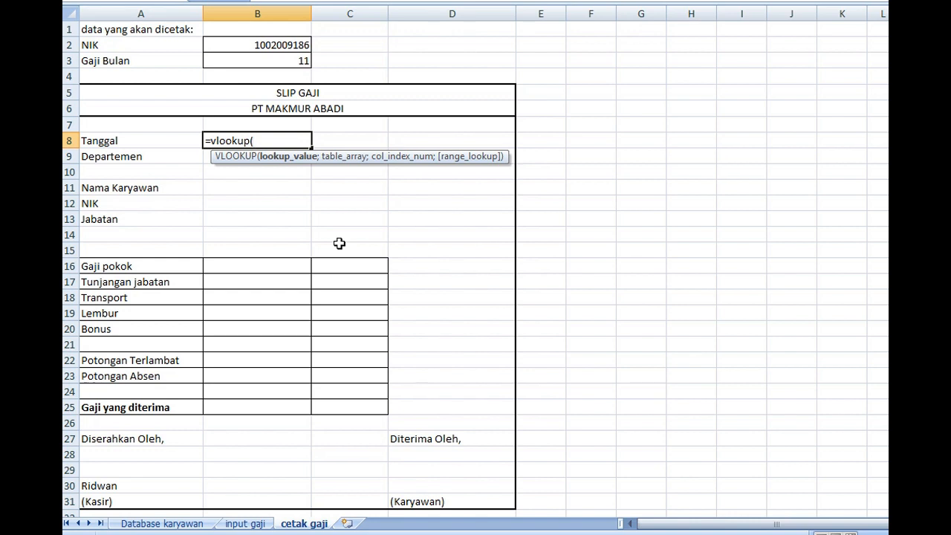
click(246, 44)
text(&)
click(244, 64)
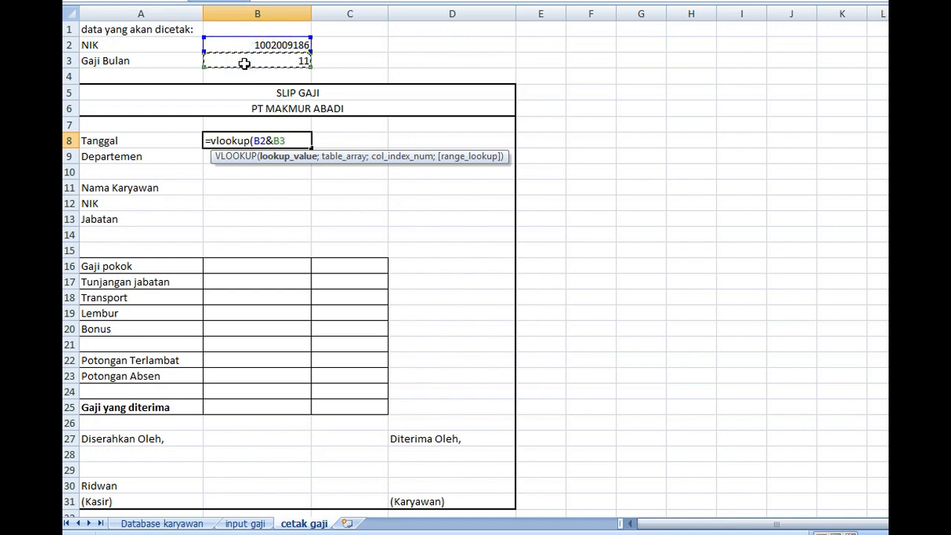
text(;)
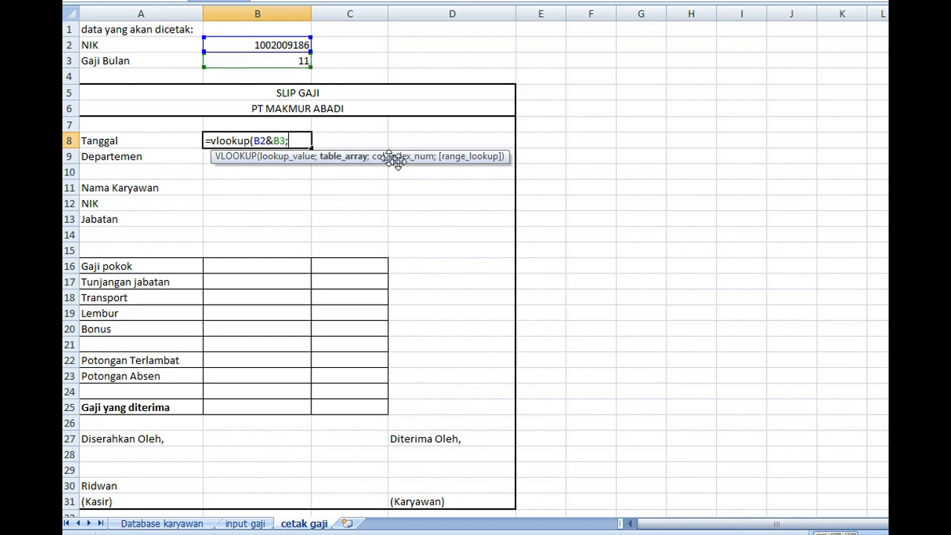
text(daftar_)
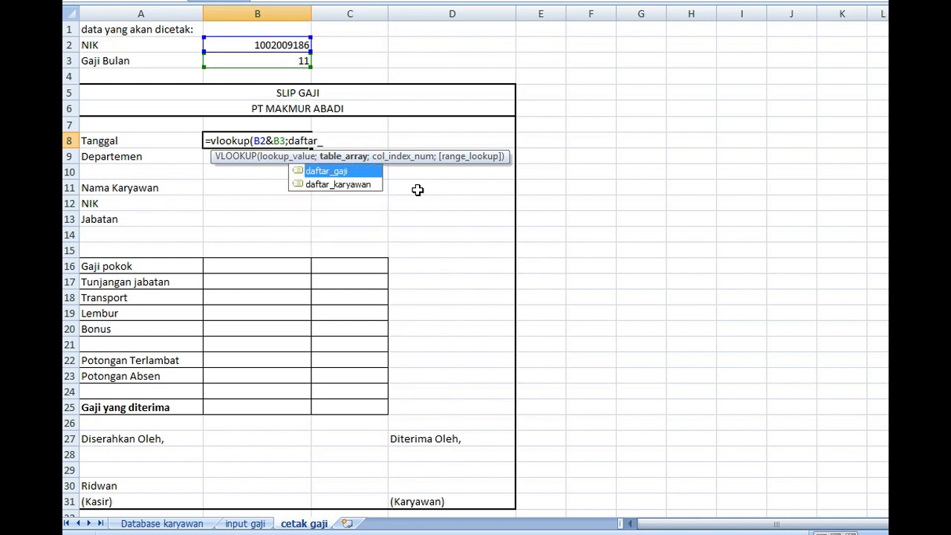
text(gaji)
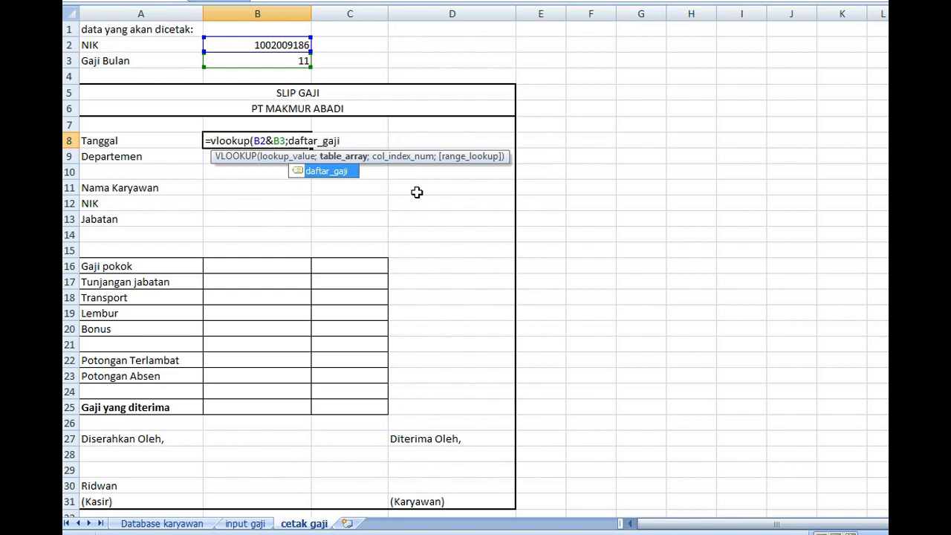
text())
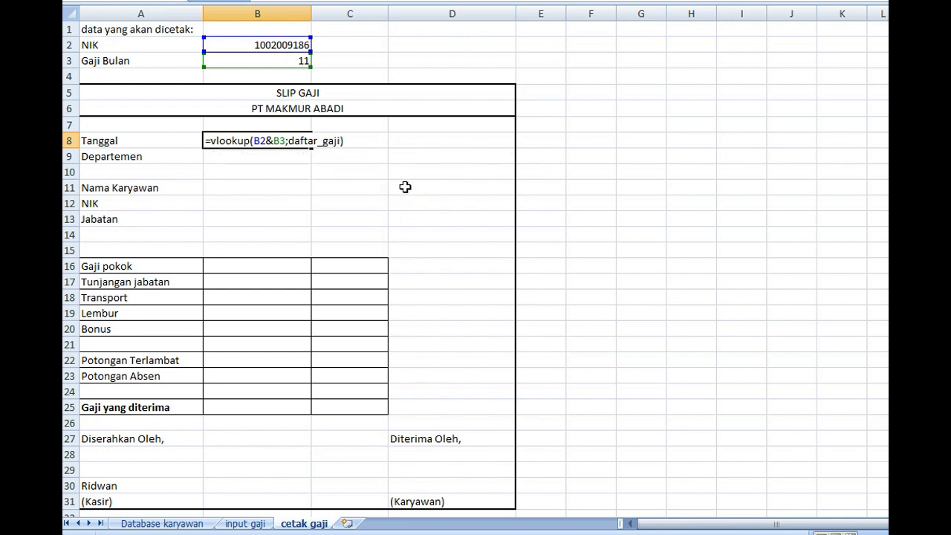
Add the named range daftar_gaji as the table array of the B8 formula, followed by a semicolon
key(BackSpace)
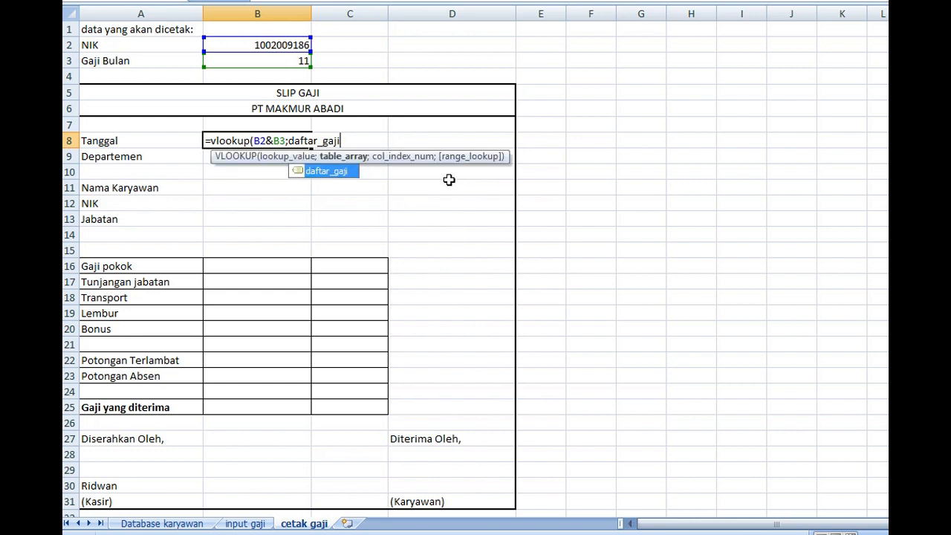
text(;)
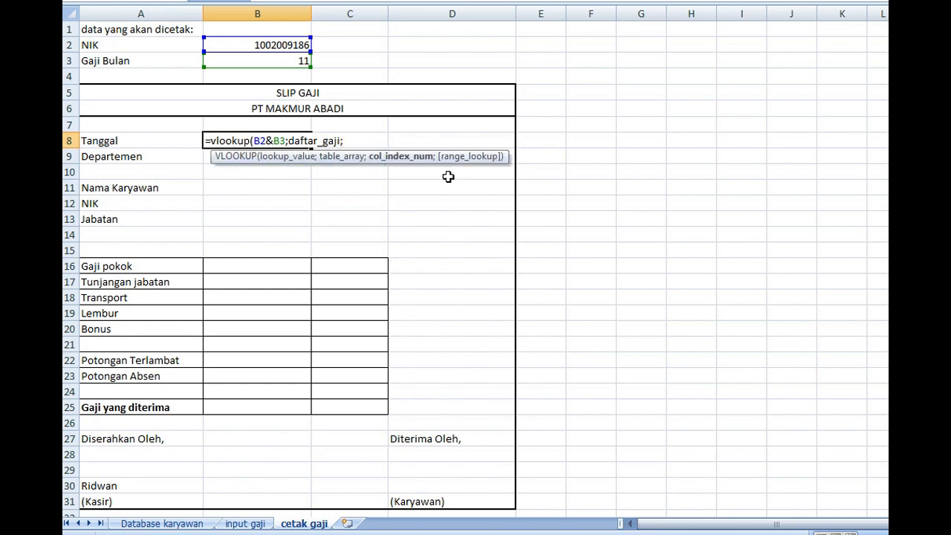
Set the column index of the B8 VLOOKUP to 2, matching the Tanggal column in the input gaji table
click(244, 523)
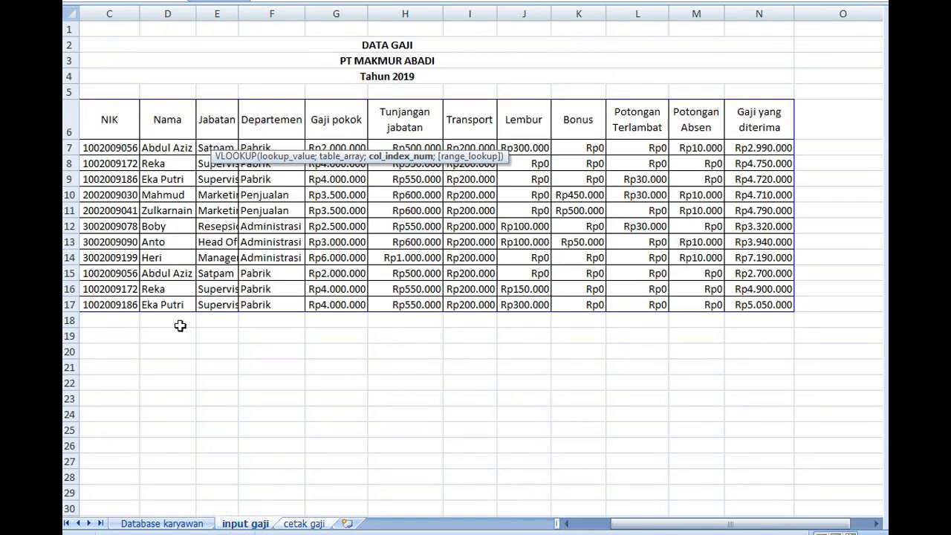
drag(706, 525, 668, 523)
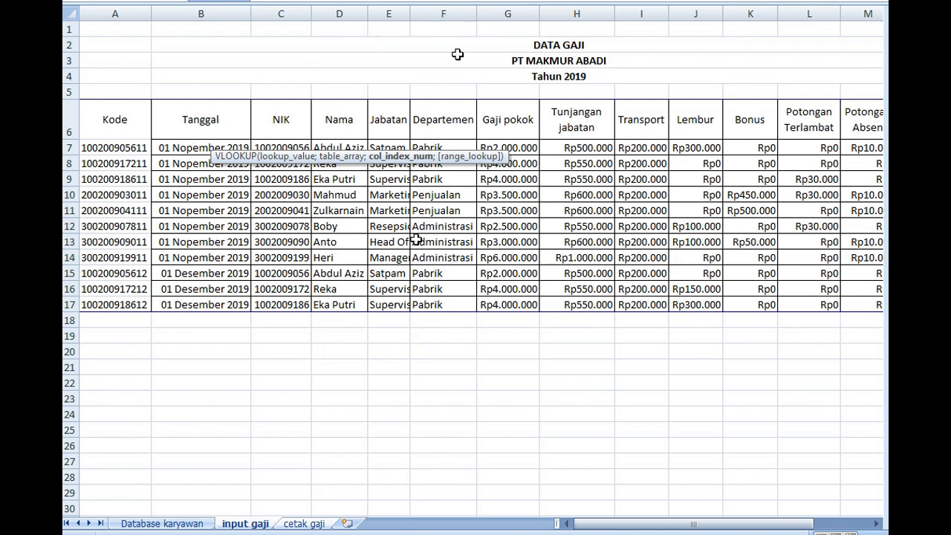
click(305, 524)
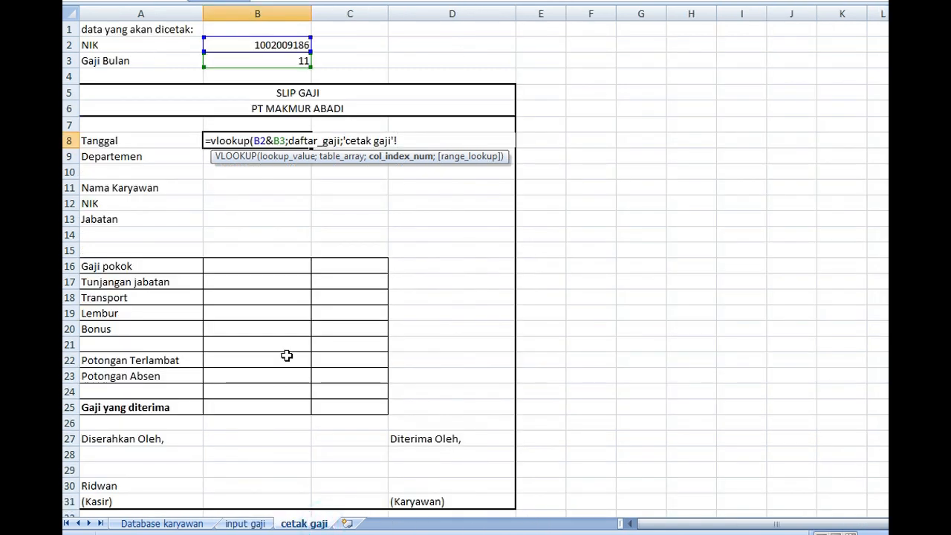
key(BackSpace)
key(BackSpace)
key(BackSpace)
key(BackSpace)
key(BackSpace)
key(BackSpace)
key(BackSpace)
key(BackSpace)
key(BackSpace)
key(BackSpace)
key(BackSpace)
key(BackSpace)
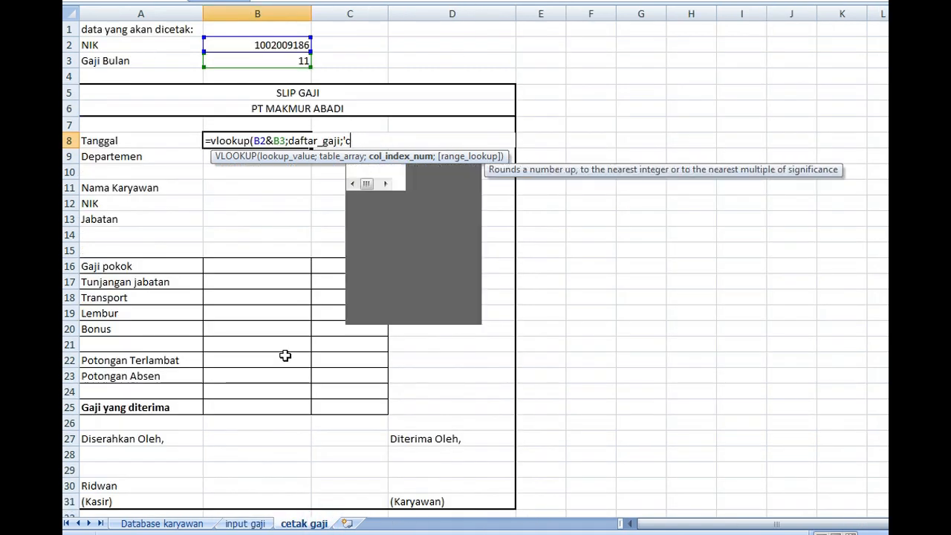
text(2)
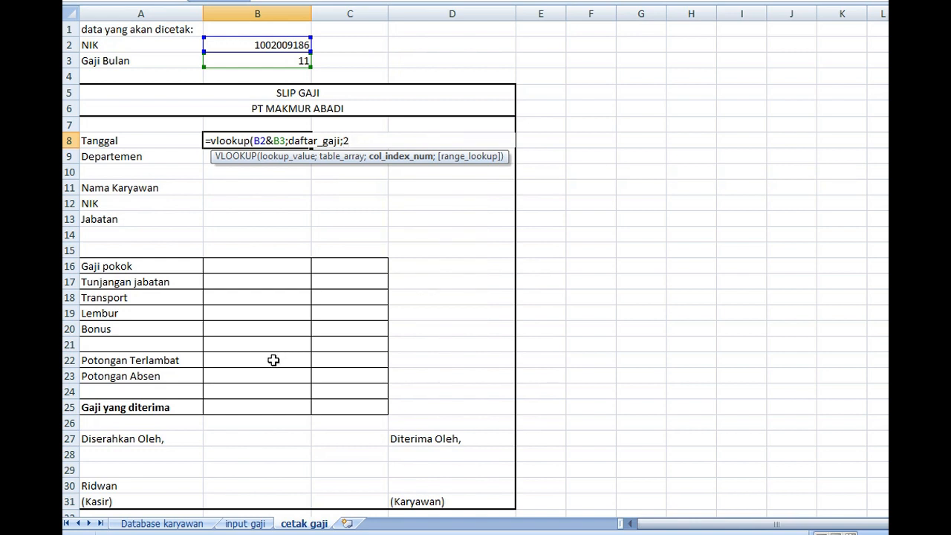
text(;fal)
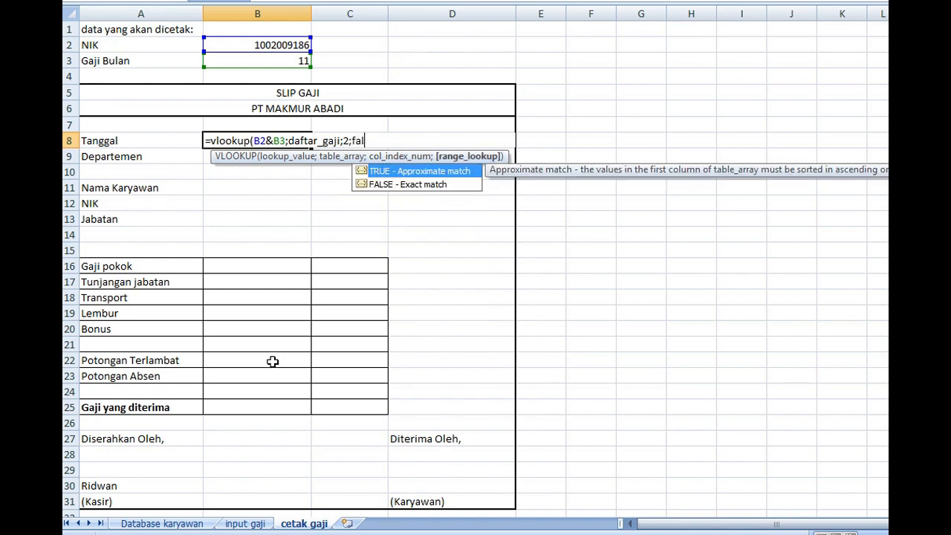
text(se))
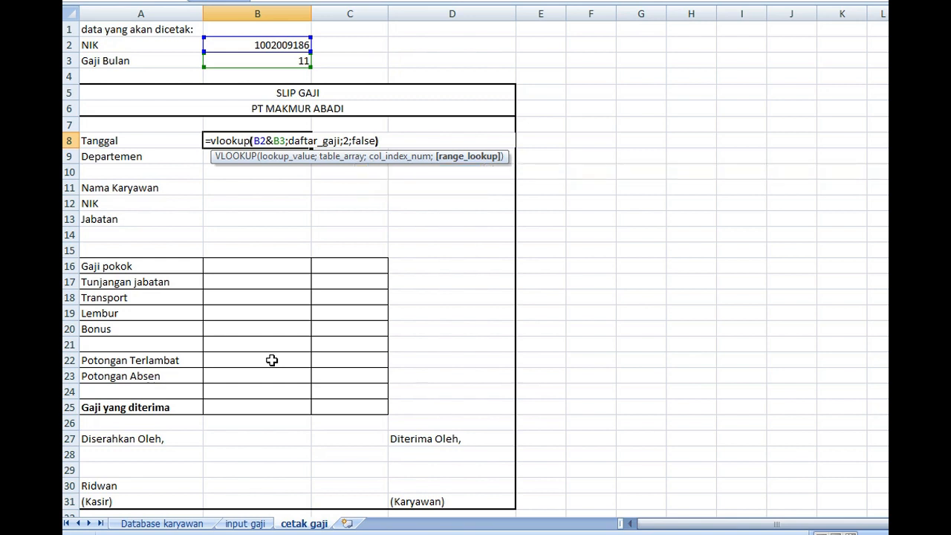
Complete the Tanggal formula in B8 with FALSE for an exact match and a closing parenthesis
key(Return)
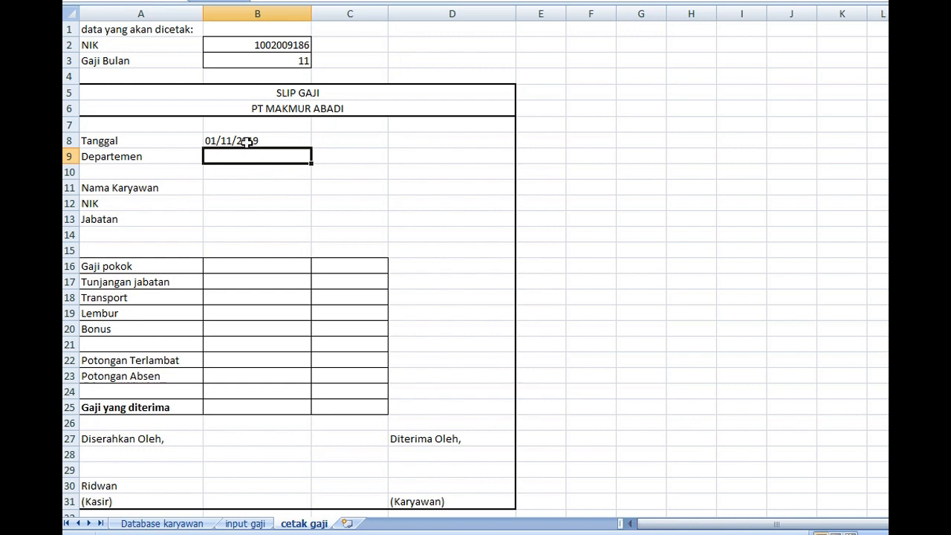
Count the columns of the salary table on input gaji from Kode to Departemen to determine the Departemen column index
click(249, 524)
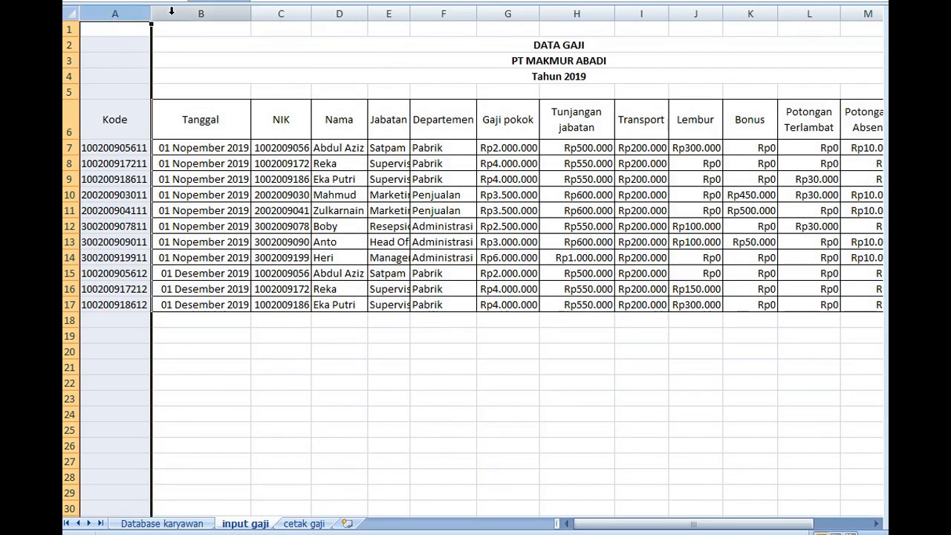
click(167, 13)
click(292, 24)
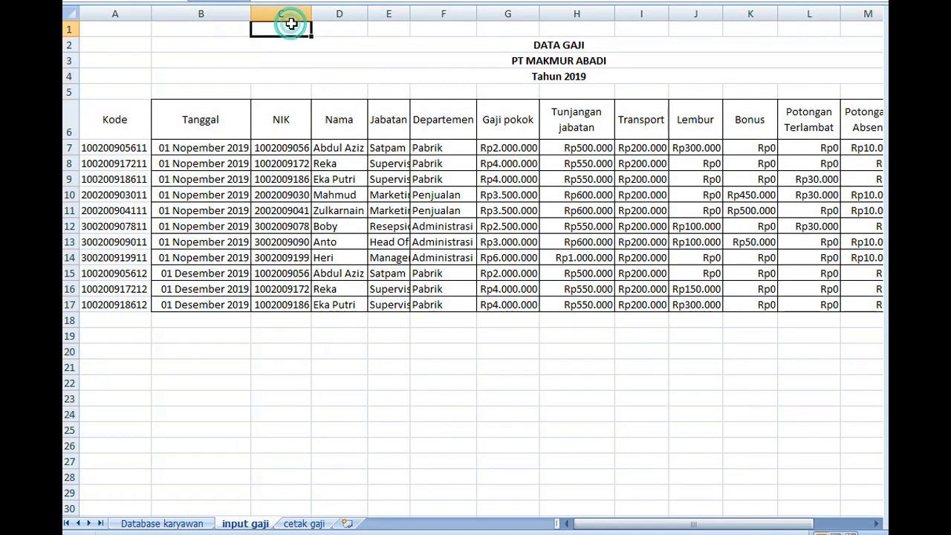
click(306, 14)
click(341, 24)
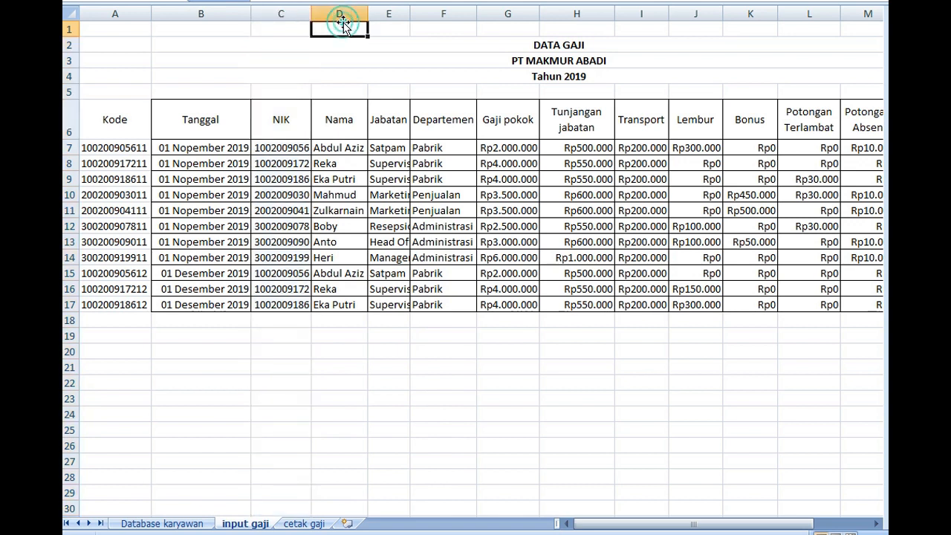
click(340, 13)
click(386, 13)
click(450, 13)
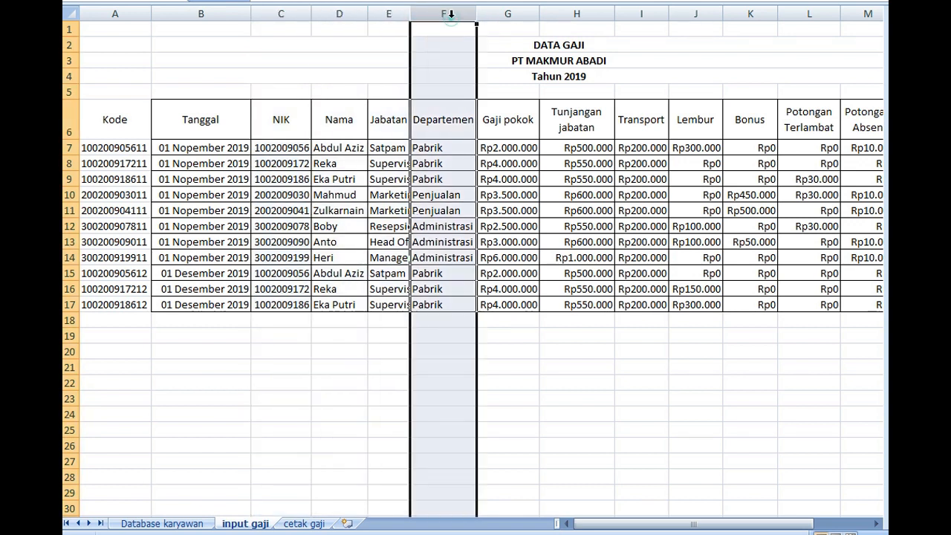
click(286, 524)
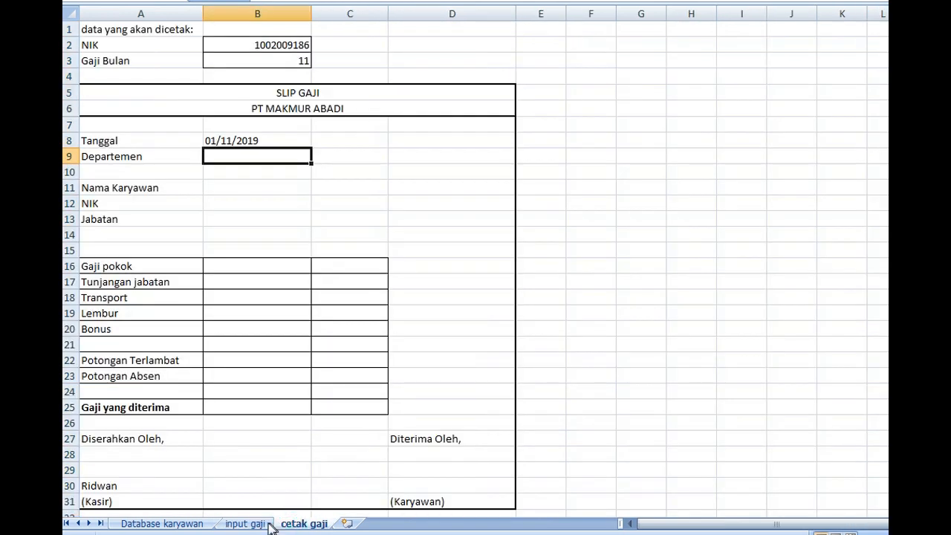
click(249, 523)
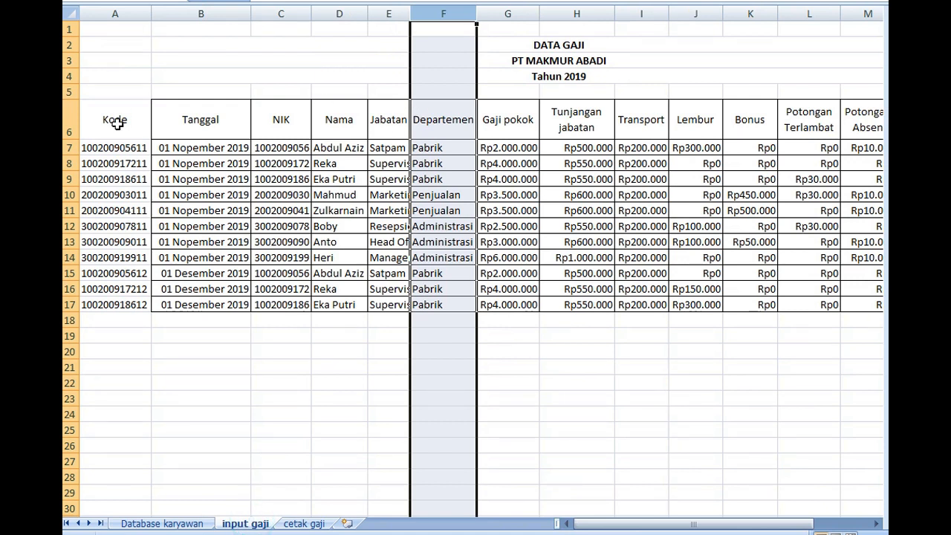
drag(117, 125, 855, 305)
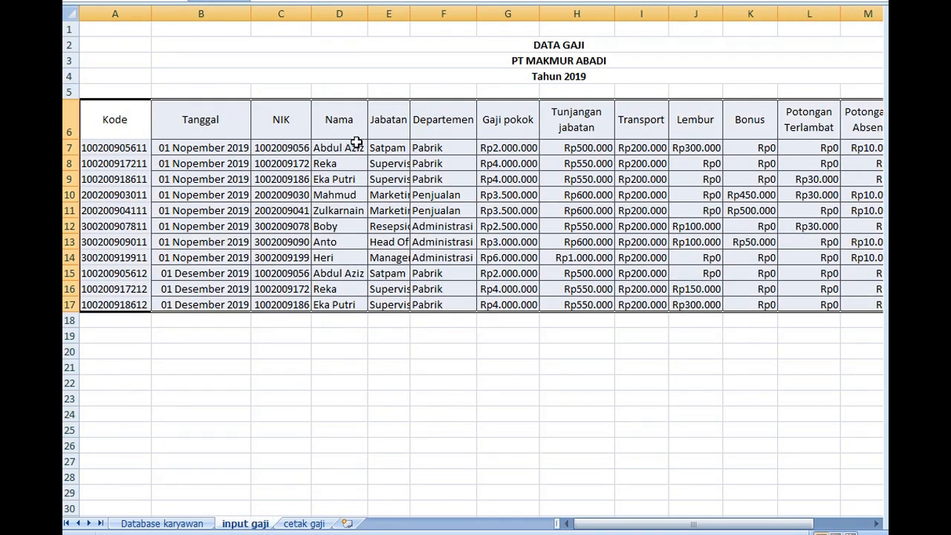
click(306, 524)
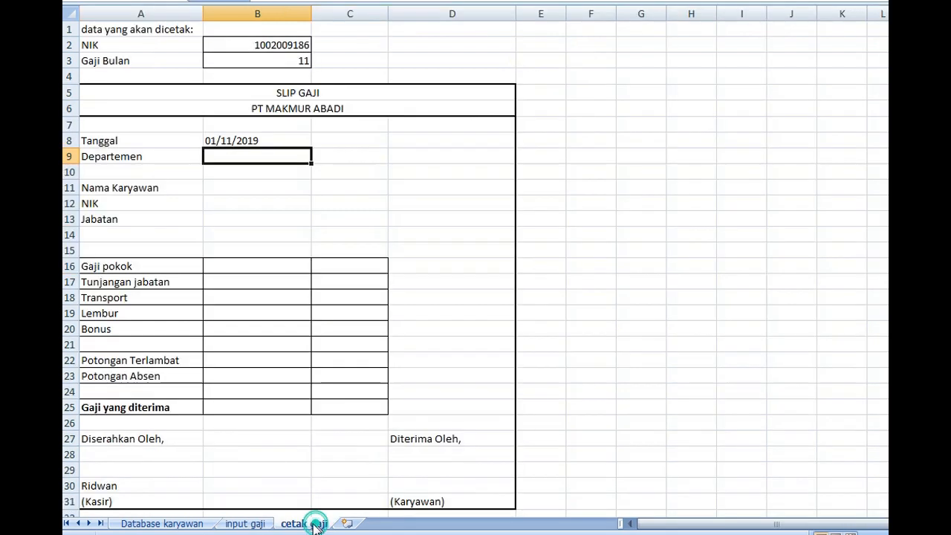
Copy the VLOOKUP expression in B8 of cetak gaji without its equals sign
double_click(223, 140)
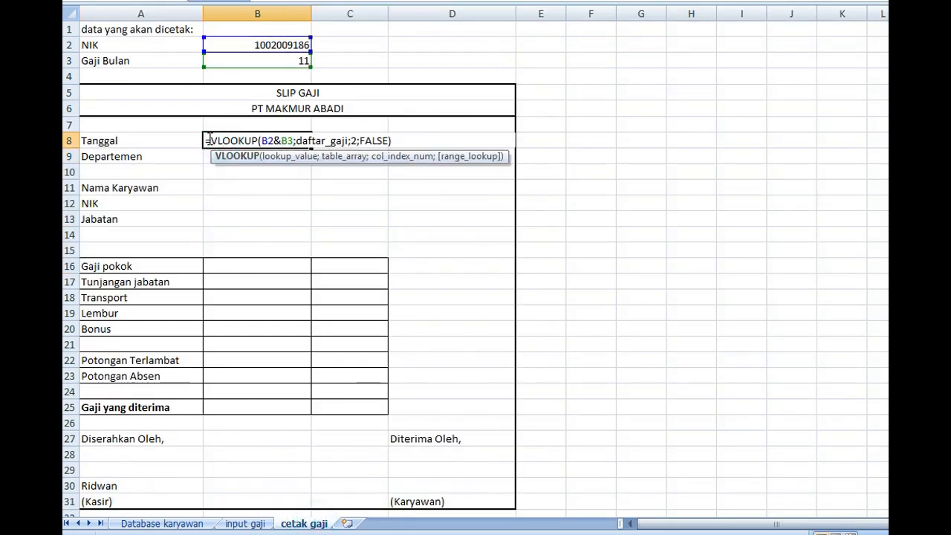
click(210, 140)
drag(211, 141, 411, 147)
key(ctrl+c)
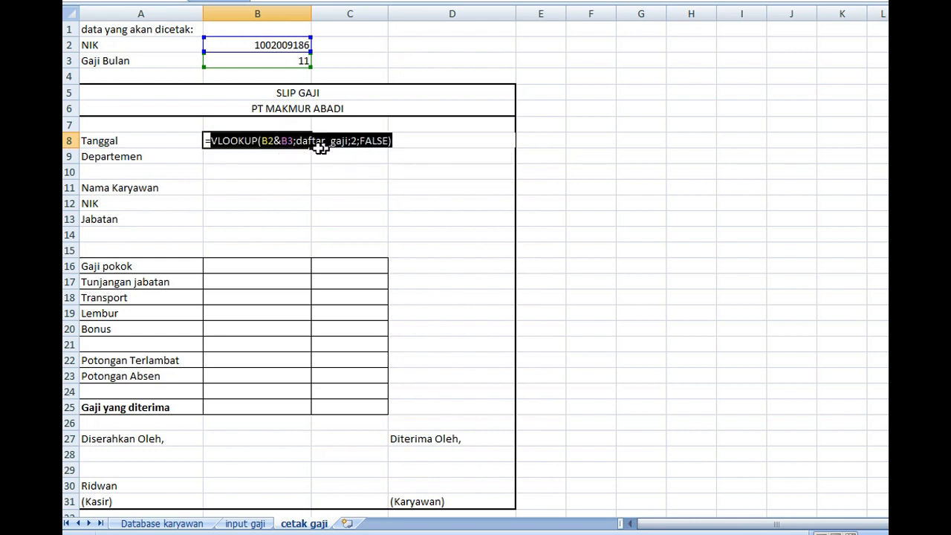
right_click(268, 142)
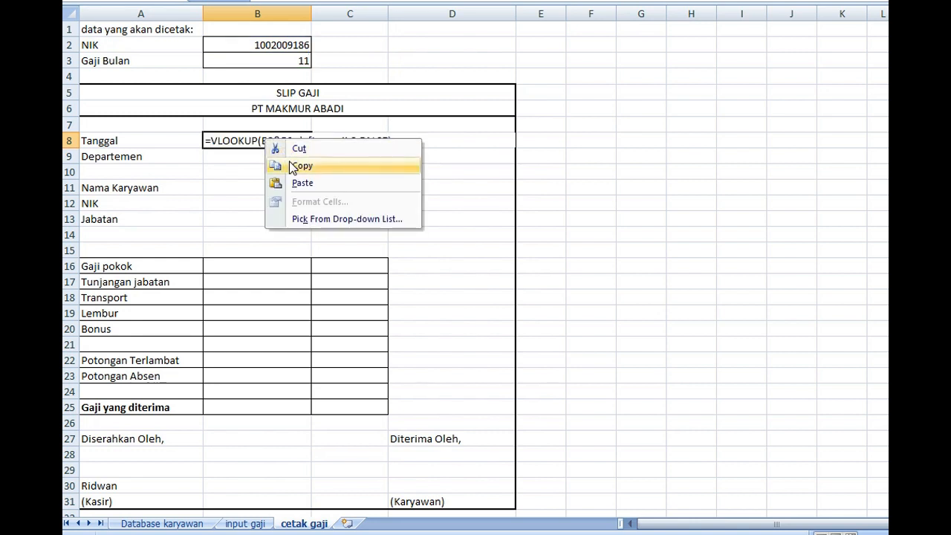
click(289, 163)
key(Return)
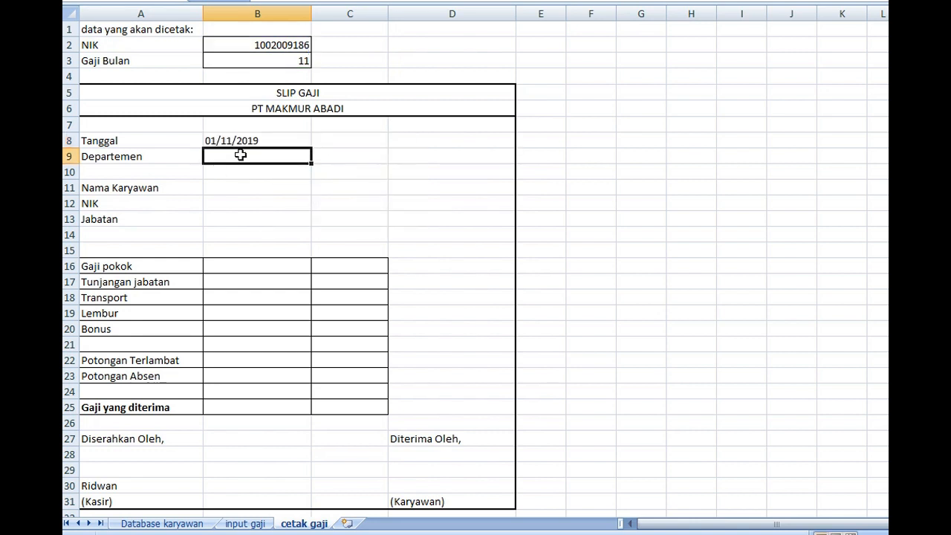
Paste the copied expression into the Departemen cell B9, prefix it with =, and set its column index to 6
right_click(242, 155)
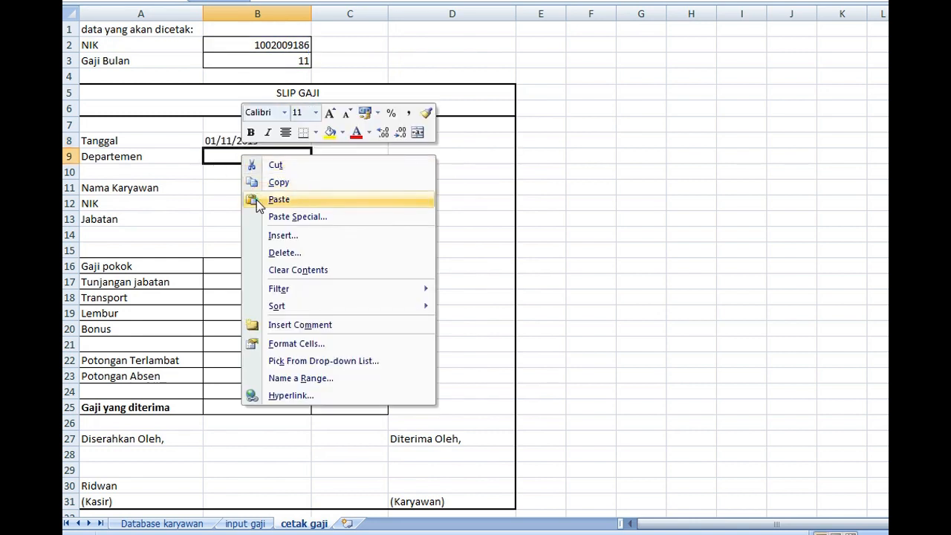
click(256, 200)
double_click(218, 156)
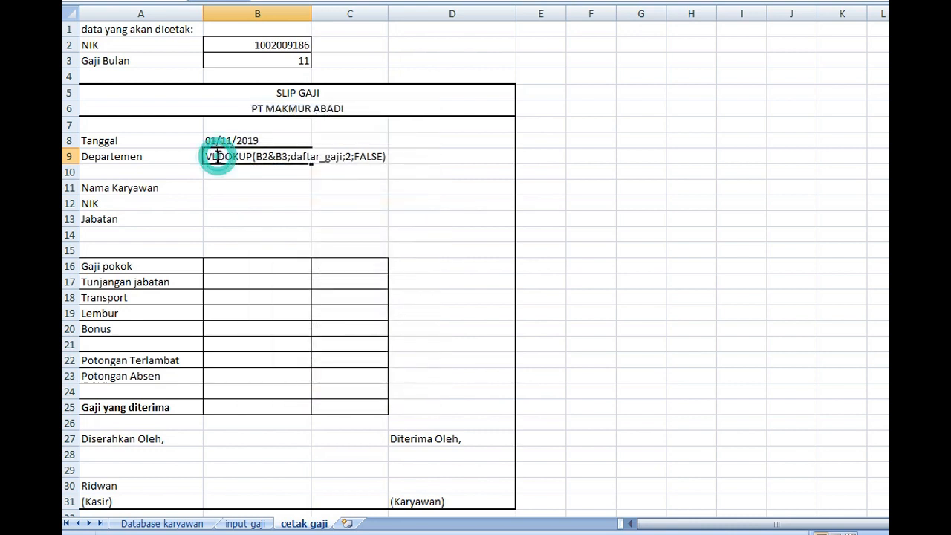
click(206, 156)
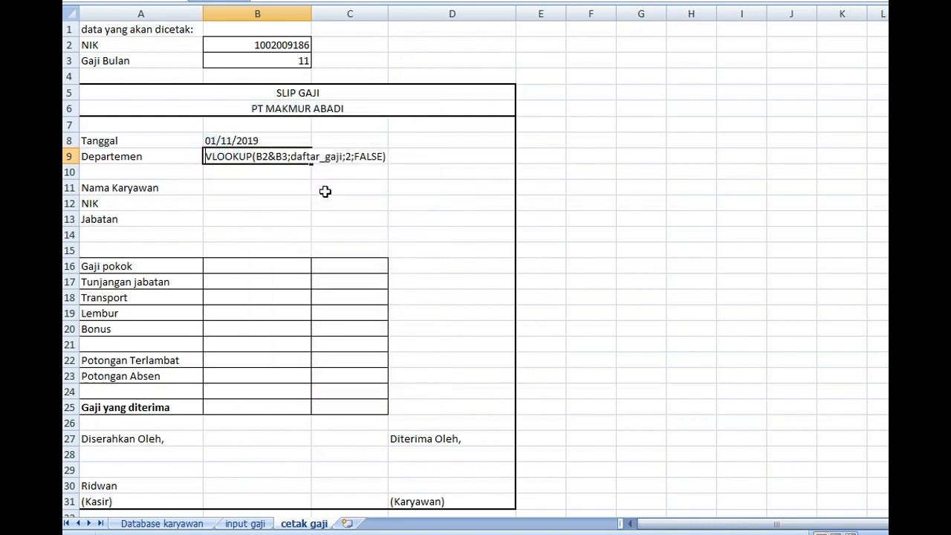
text(=)
click(354, 156)
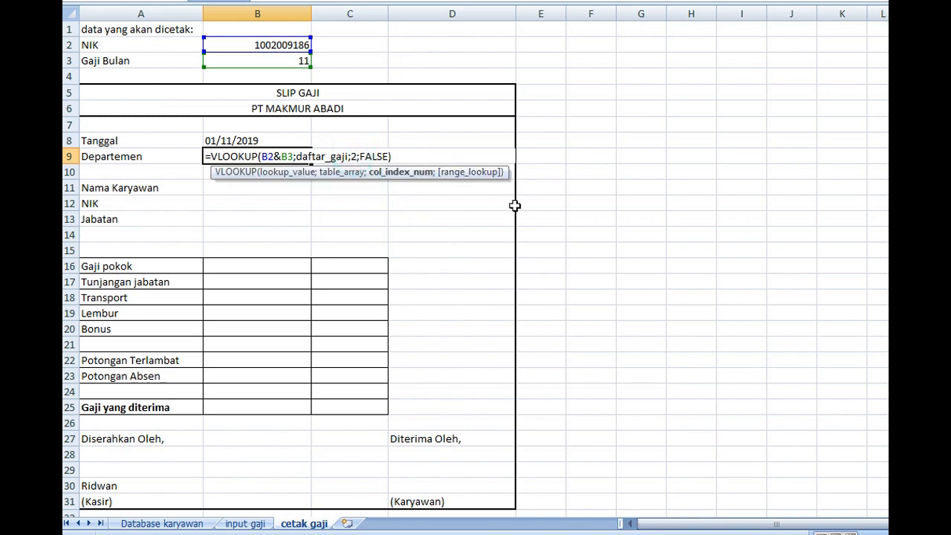
key(BackSpace)
text(6)
key(Return)
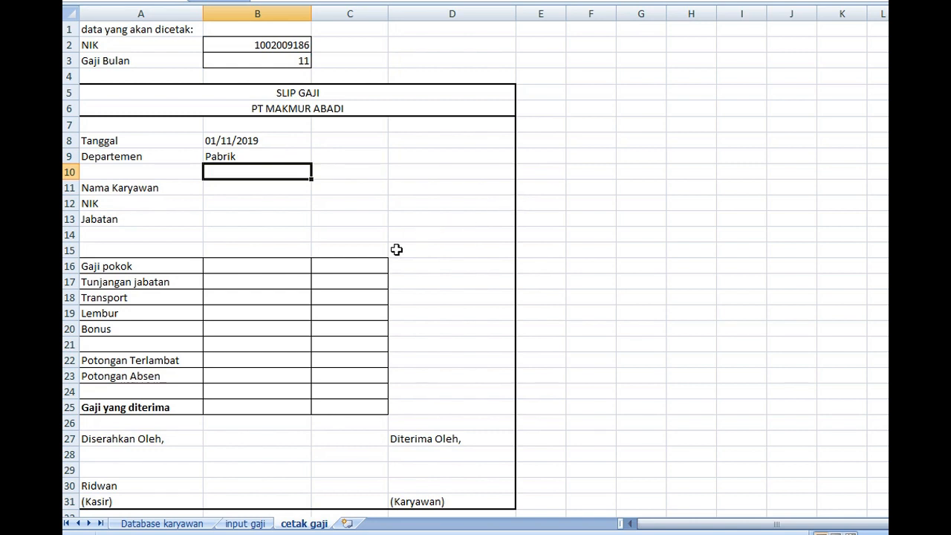
Copy the VLOOKUP expression with column index 6 from B9, leaving out the equals sign
click(254, 154)
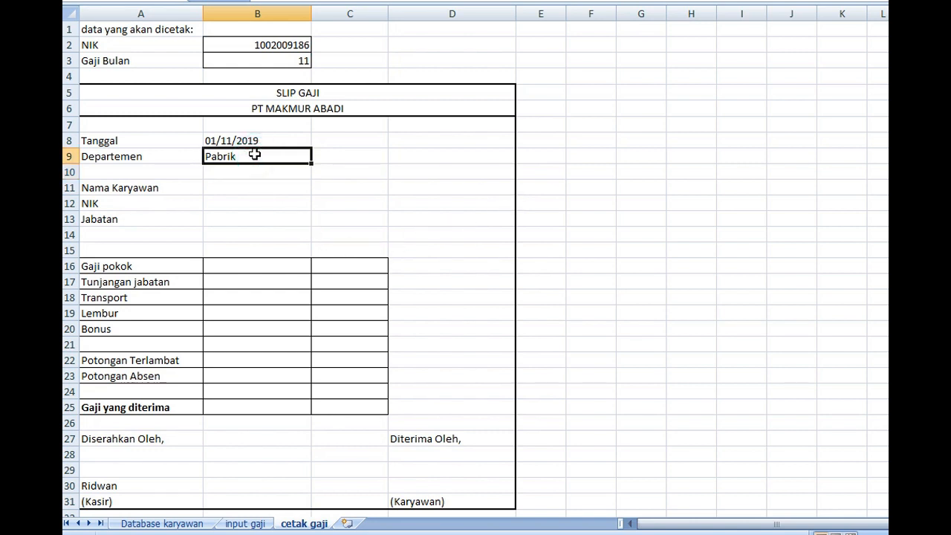
double_click(255, 153)
drag(394, 156, 214, 157)
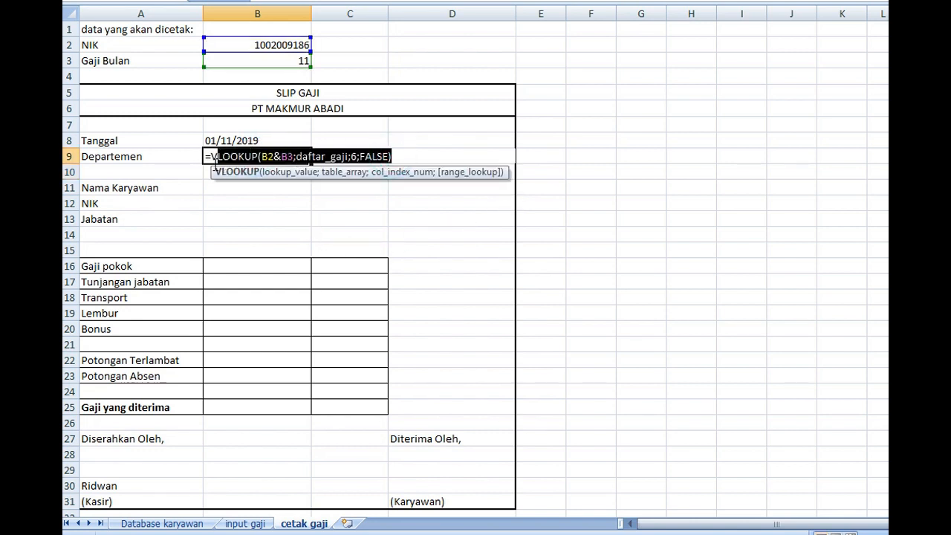
key(Return)
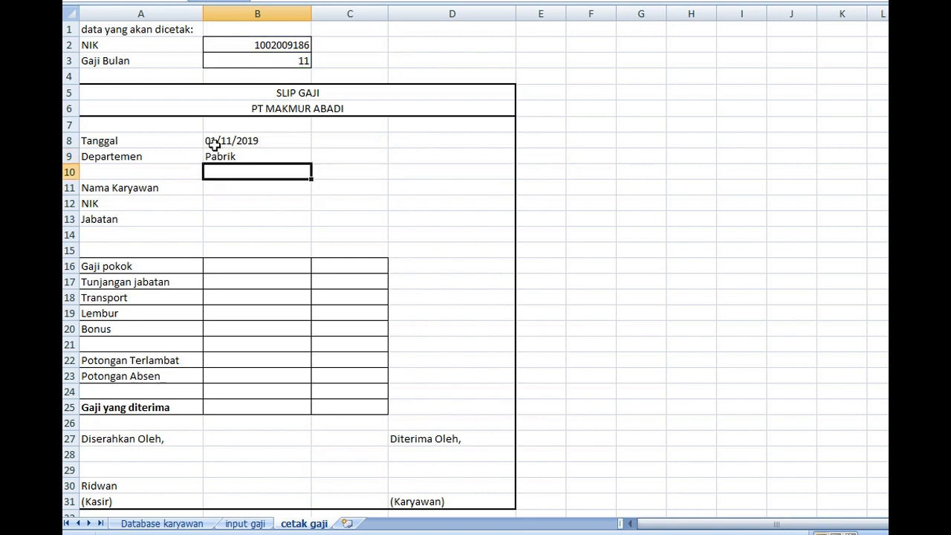
Paste the expression into the Nama Karyawan cell B11, prefix it with =, and change its column index to the Nama column
click(231, 189)
text(VLOOKUP(B2&B3;daftar_gaji;6;FALSE))
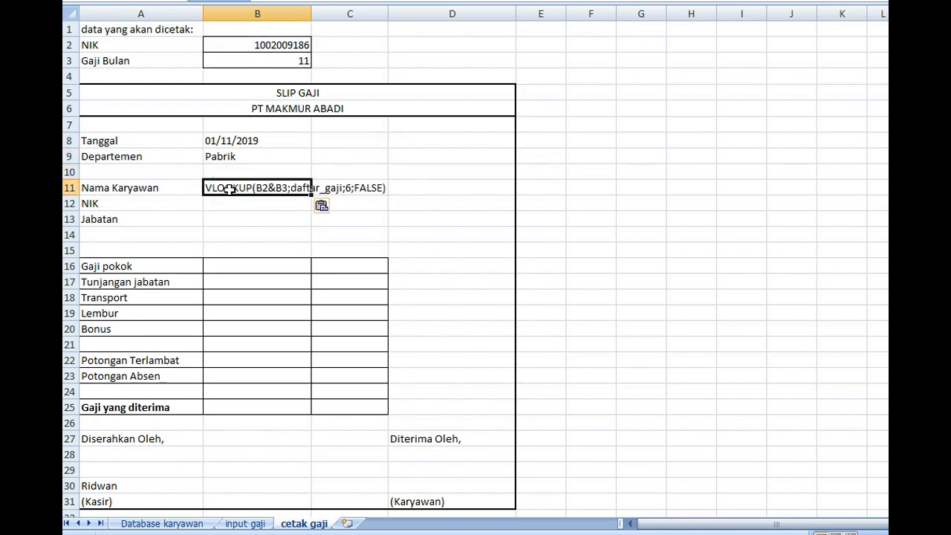
double_click(207, 188)
text(=)
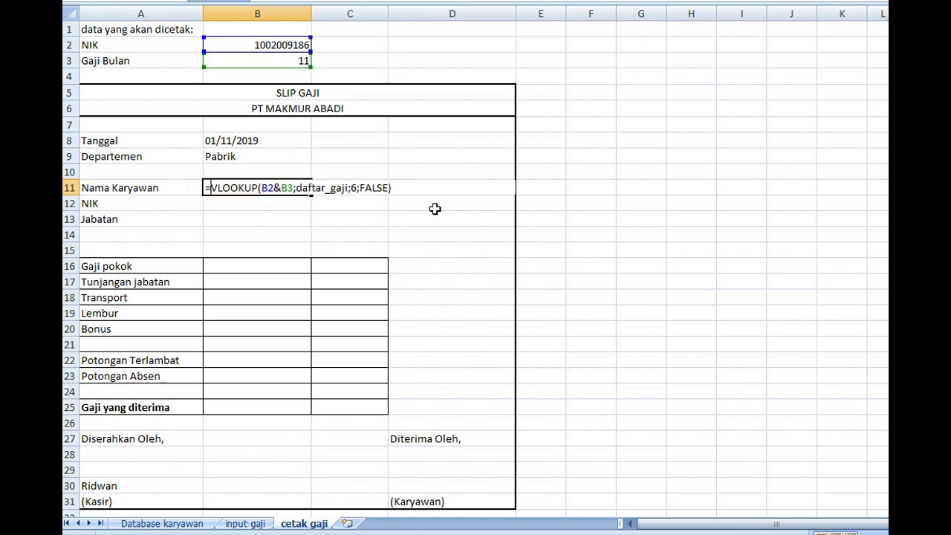
click(352, 187)
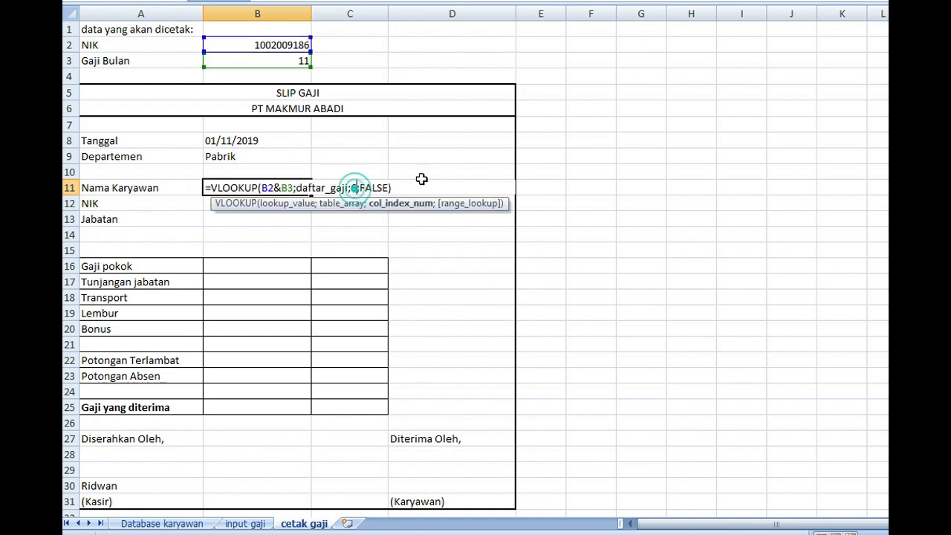
key(BackSpace)
text(2)
key(Return)
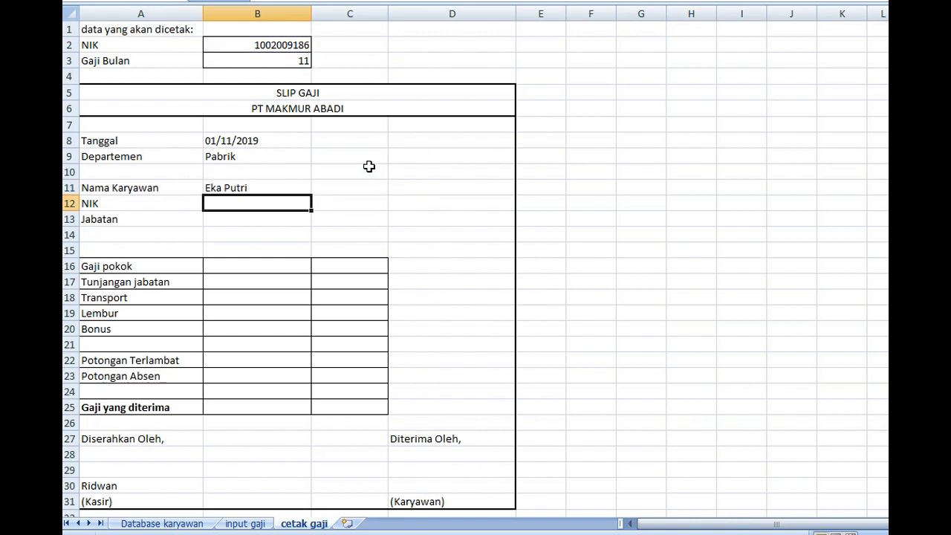
Examine the order of the salary table columns on input gaji, from Kode through Tanggal, NIK, Nama and Jabatan to Departemen
click(245, 524)
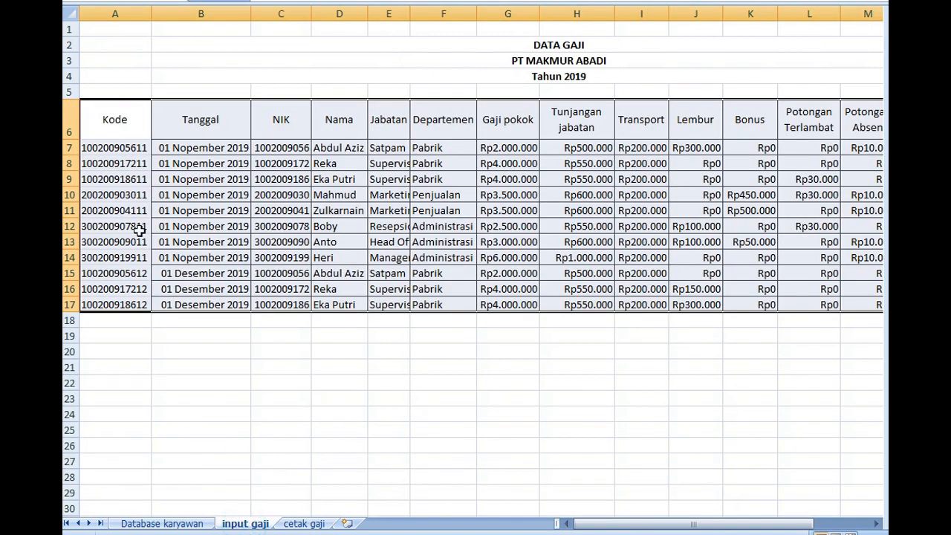
drag(116, 110, 115, 305)
drag(209, 127, 218, 304)
click(297, 115)
drag(296, 141, 307, 299)
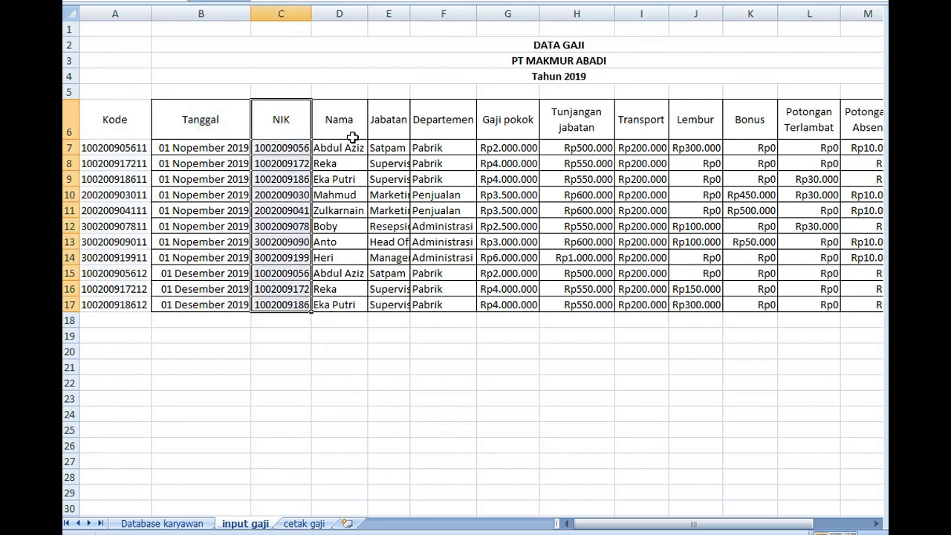
drag(355, 118, 346, 300)
drag(395, 132, 391, 302)
drag(443, 121, 437, 305)
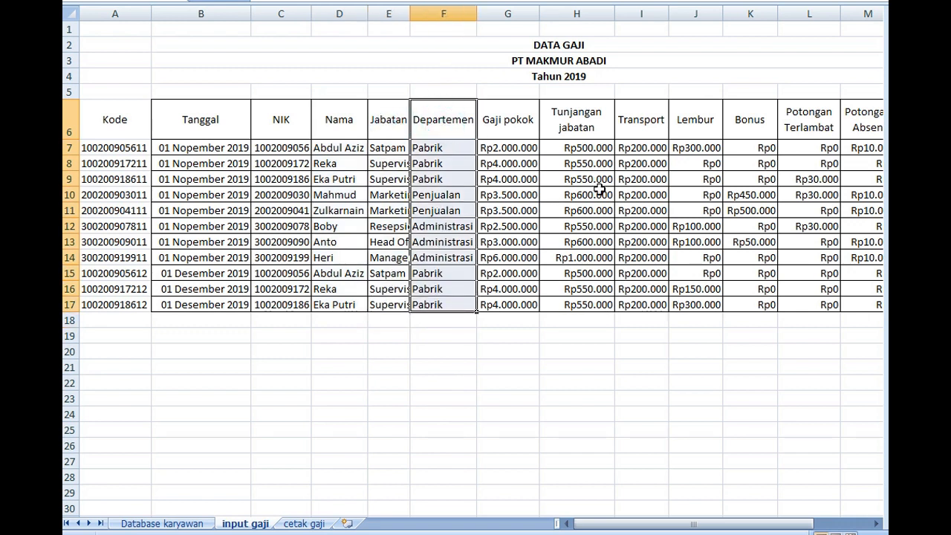
Count the salary table columns on input gaji from Kode through Tanggal to NIK, and return to cetak gaji
click(312, 524)
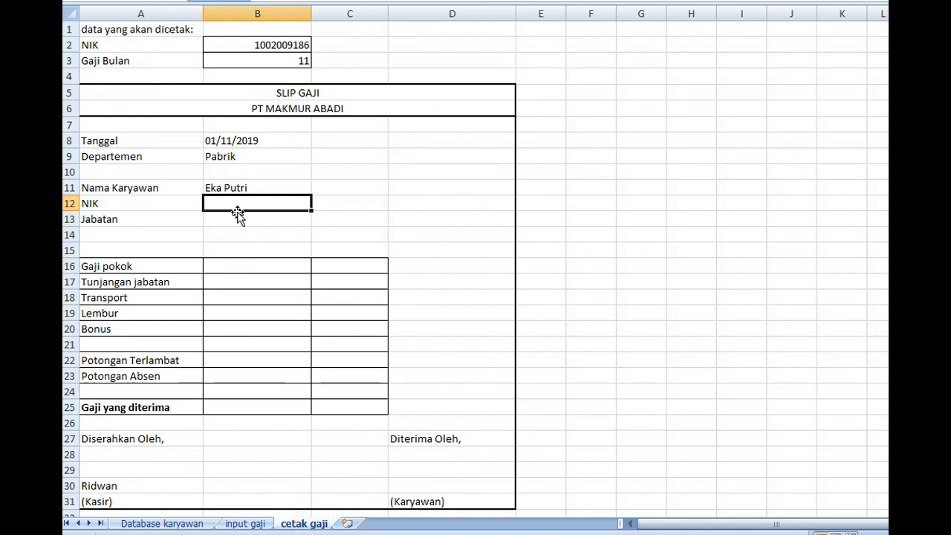
click(241, 525)
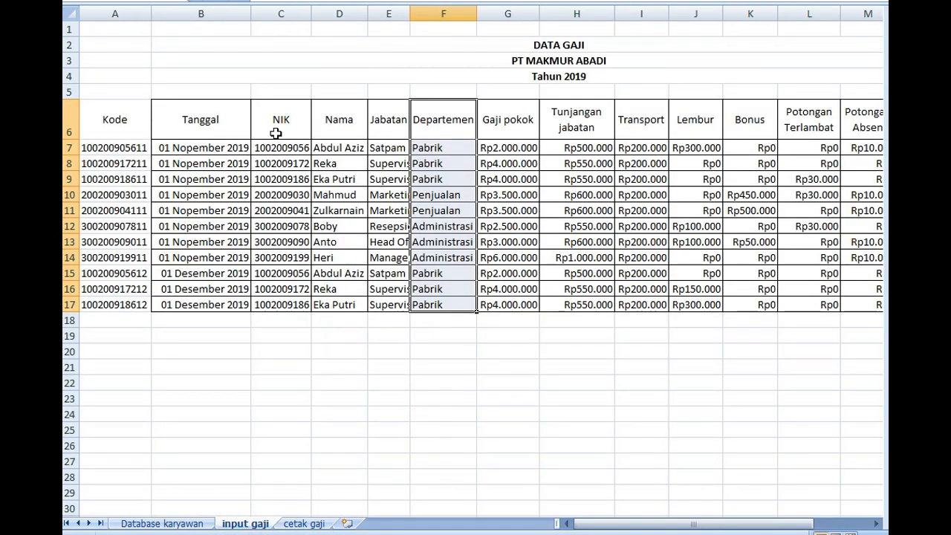
drag(114, 119, 114, 259)
drag(191, 128, 194, 237)
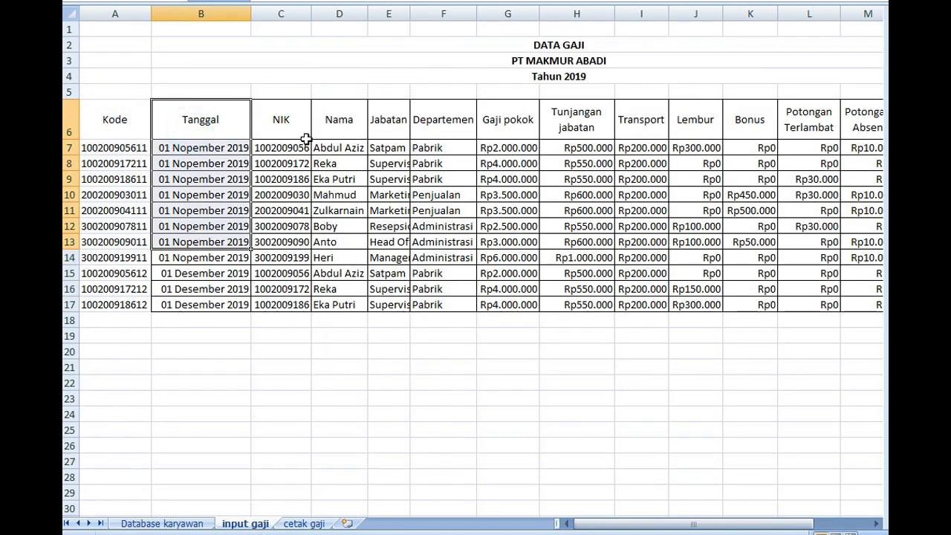
drag(299, 122, 299, 230)
click(304, 523)
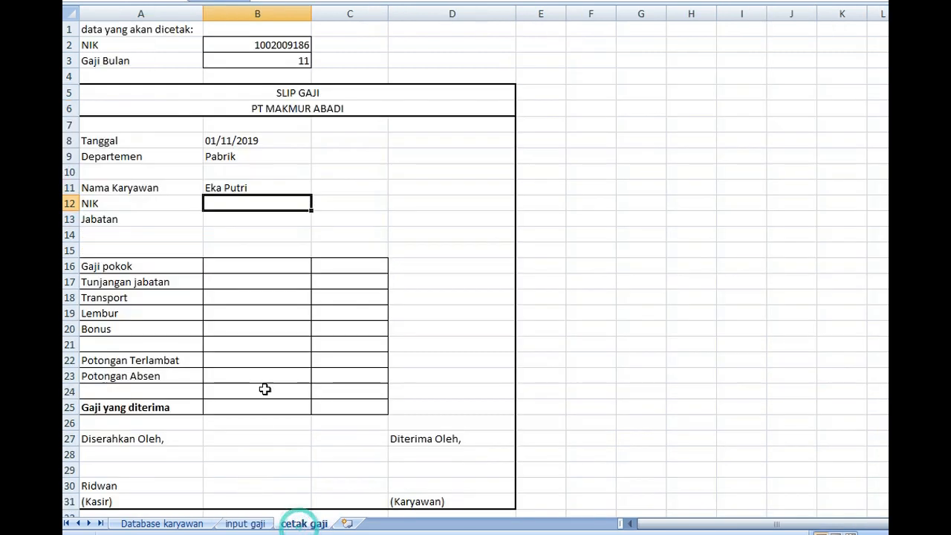
Copy the VLOOKUP expression from the Nama Karyawan cell B11, leaving out the equals sign
double_click(246, 188)
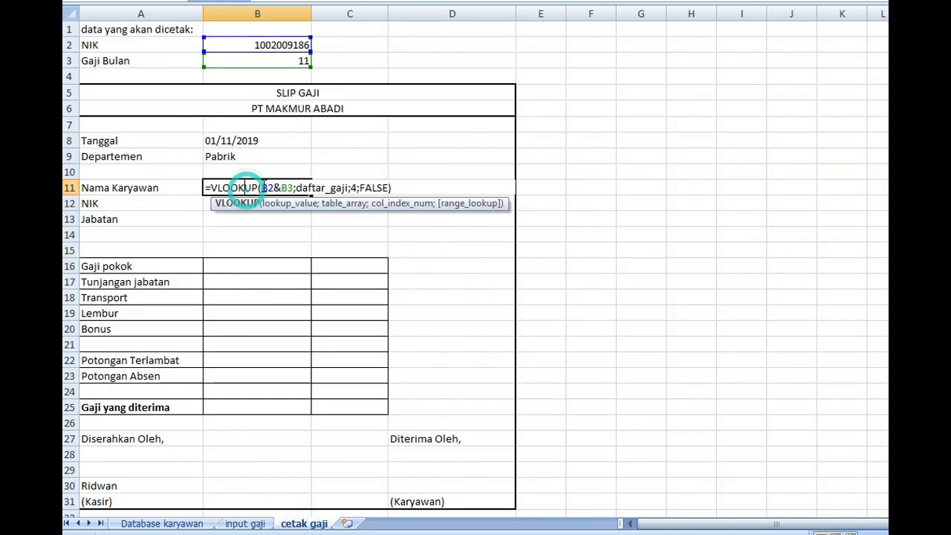
click(399, 187)
drag(399, 188, 210, 188)
key(ctrl+c)
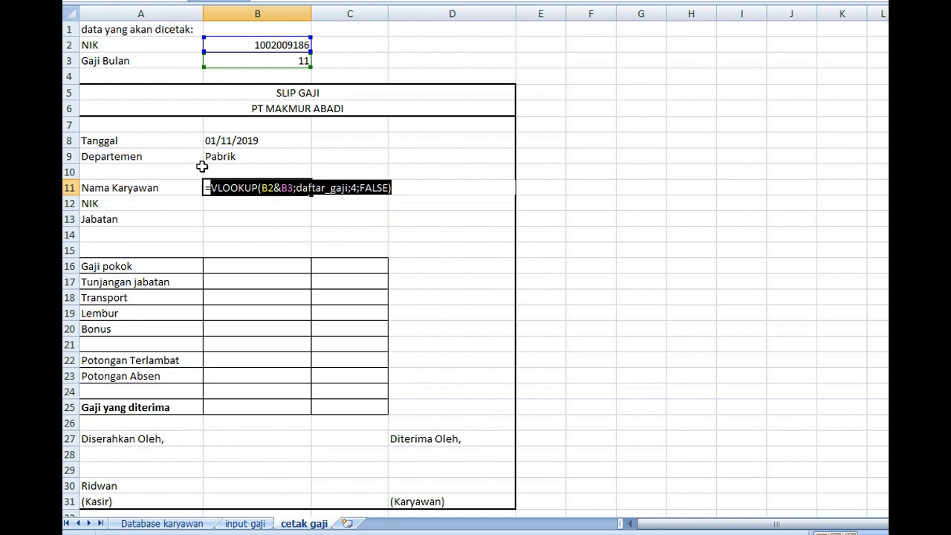
key(Return)
Paste the expression into the NIK cell B12, prefix it with =, and set its column index to 3
double_click(215, 201)
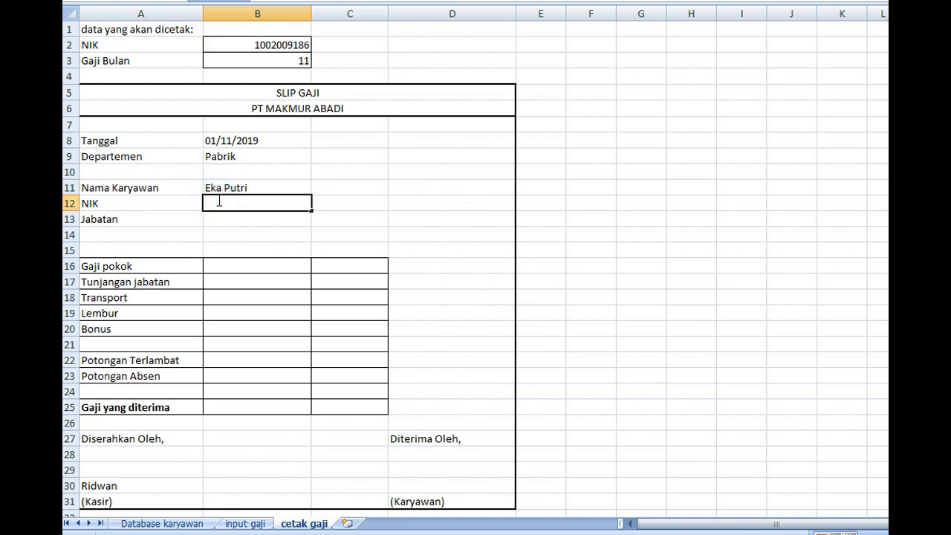
key(ctrl+v)
click(207, 203)
text(=)
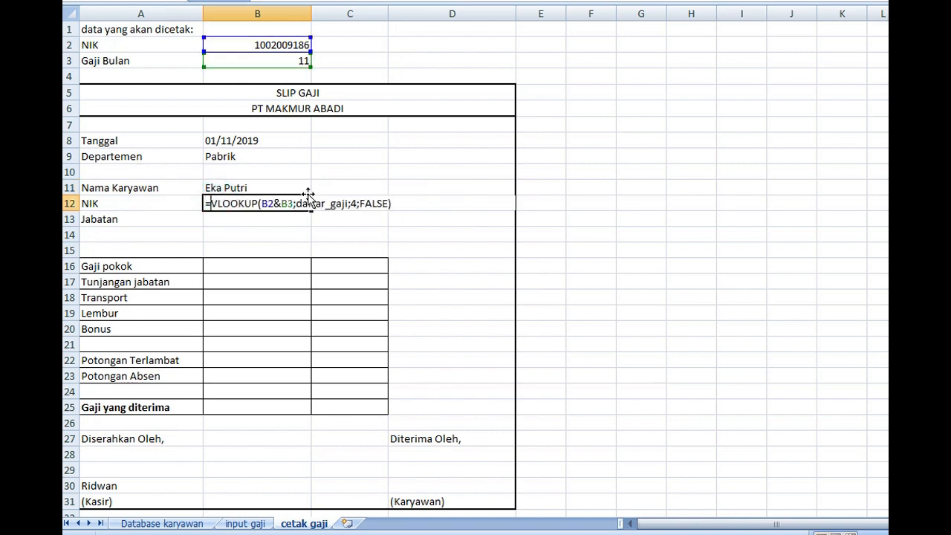
click(356, 203)
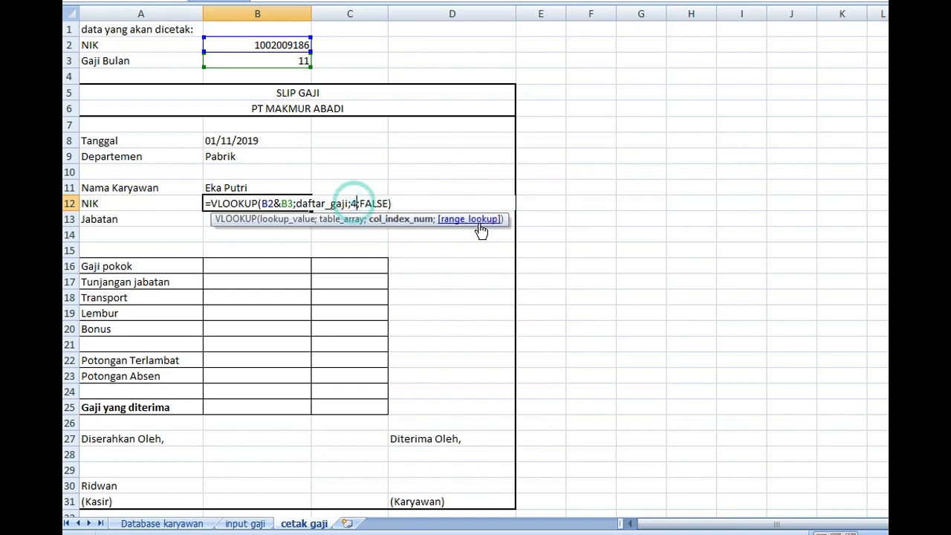
key(BackSpace)
text(3)
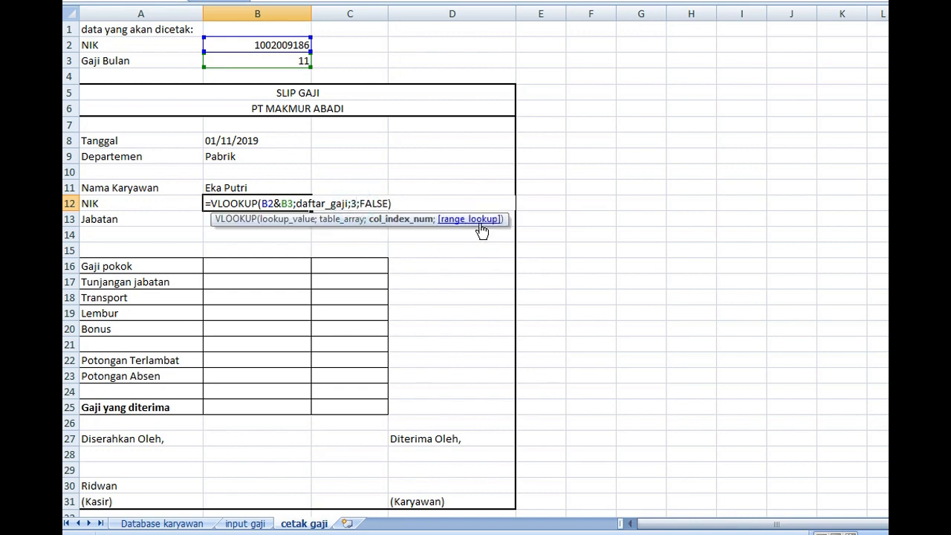
key(Return)
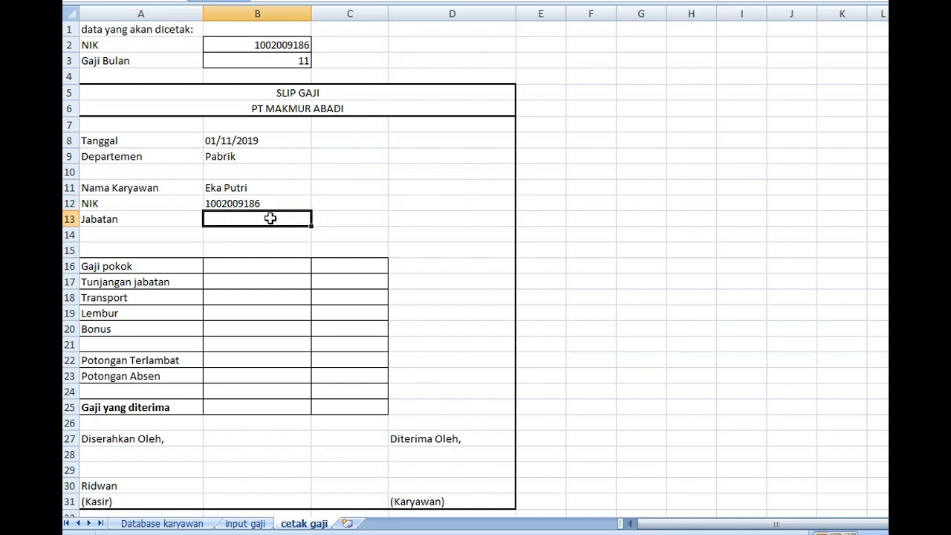
Paste the expression into the Jabatan cell B13, prefix it with =, and set its column index to 5
key(ctrl+v)
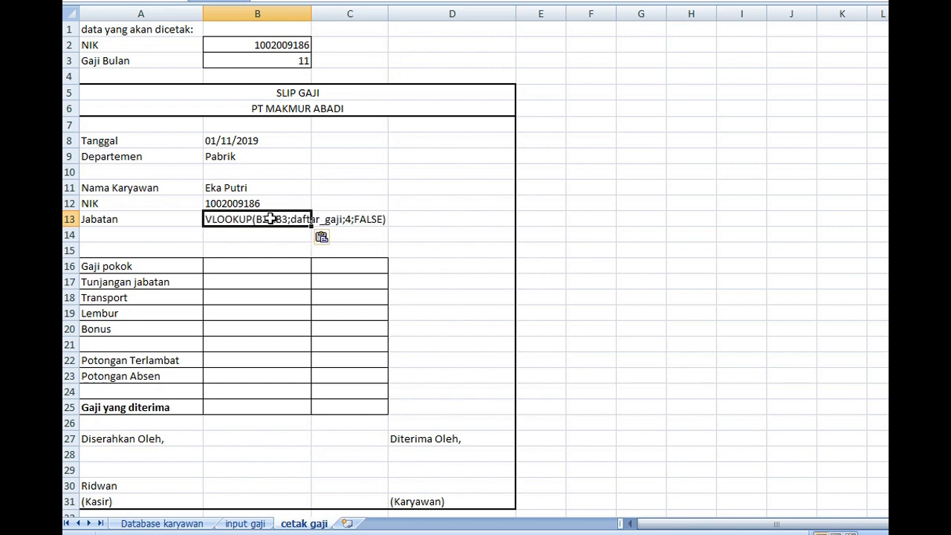
double_click(209, 221)
text(=)
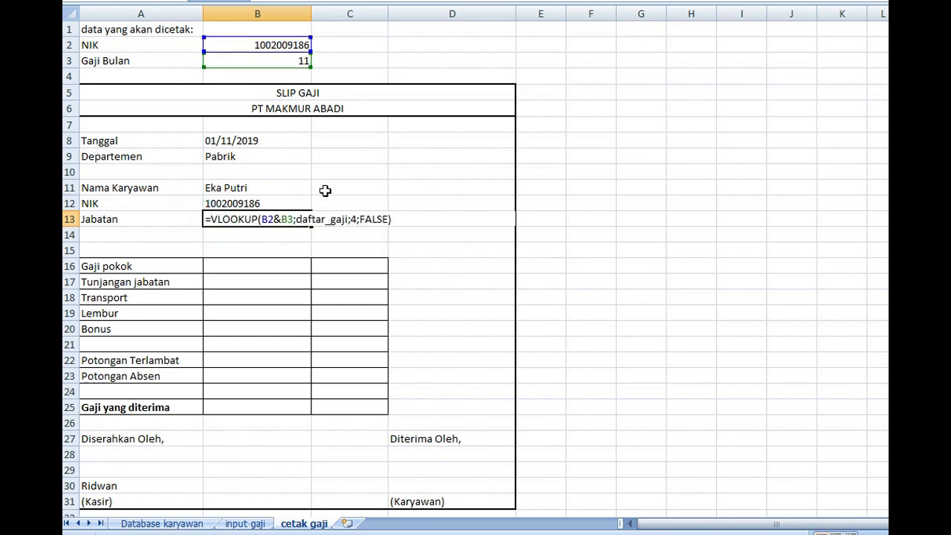
click(356, 217)
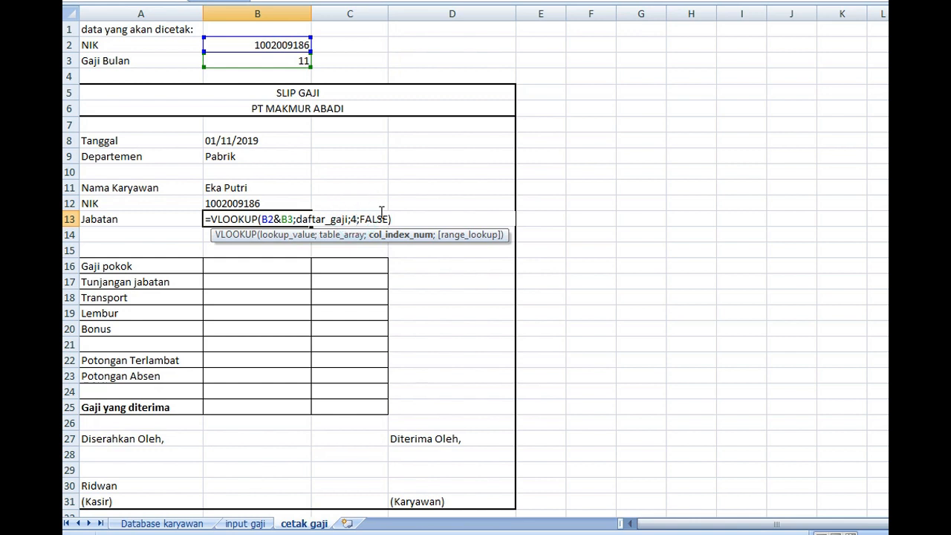
key(BackSpace)
text(5)
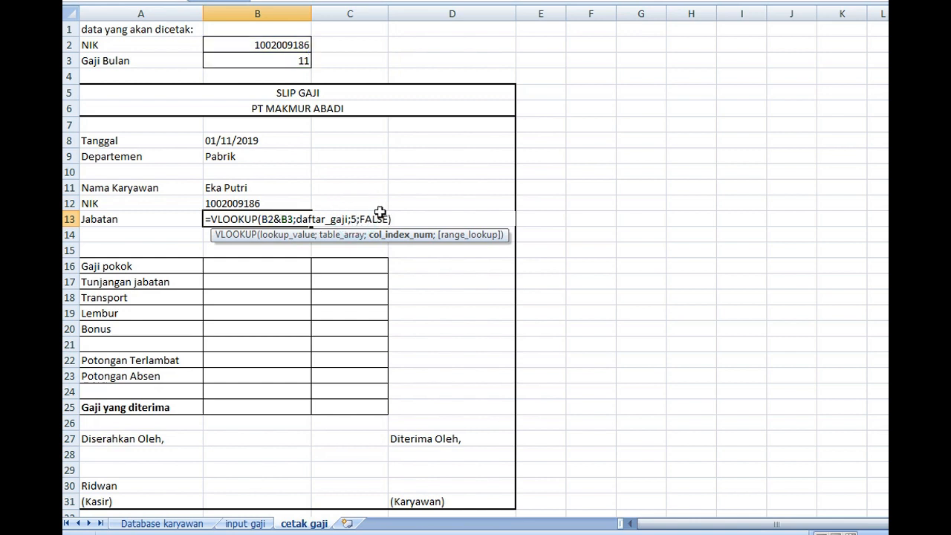
key(Return)
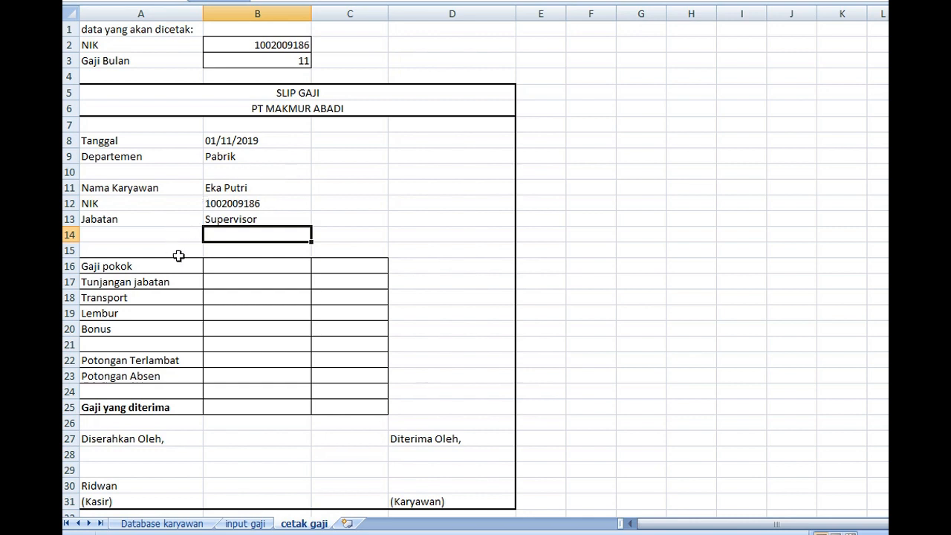
Enter =VLOOKUP(B2&B3;daftar_gaji;7;FALSE) in the Gaji pokok cell B16 by reusing the copied expression
click(242, 267)
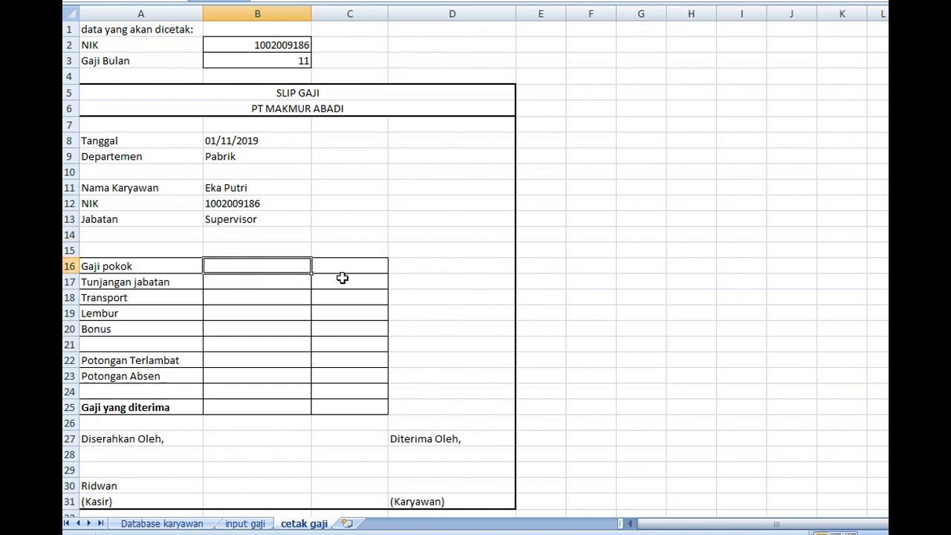
text(=)
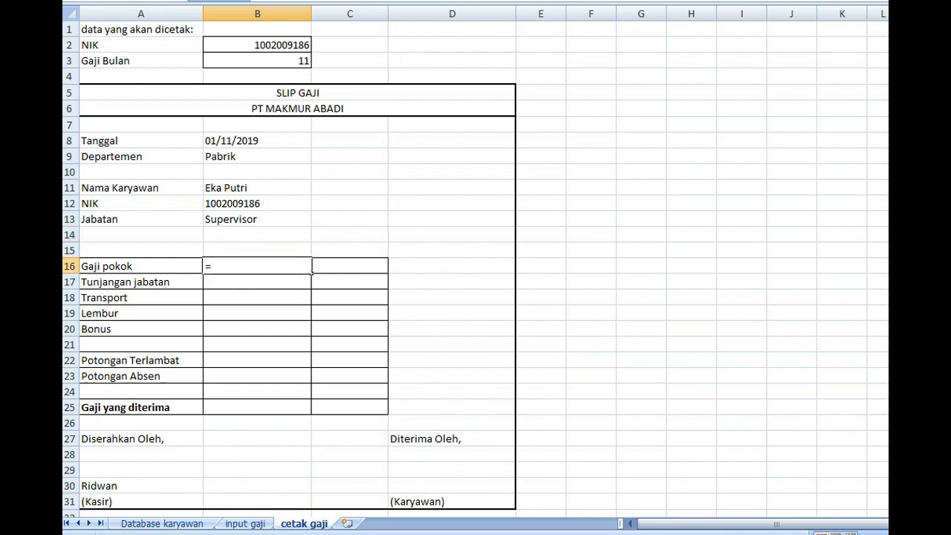
text(VLOOKUP(B2&B3;daftar_gaji;4;FALSE))
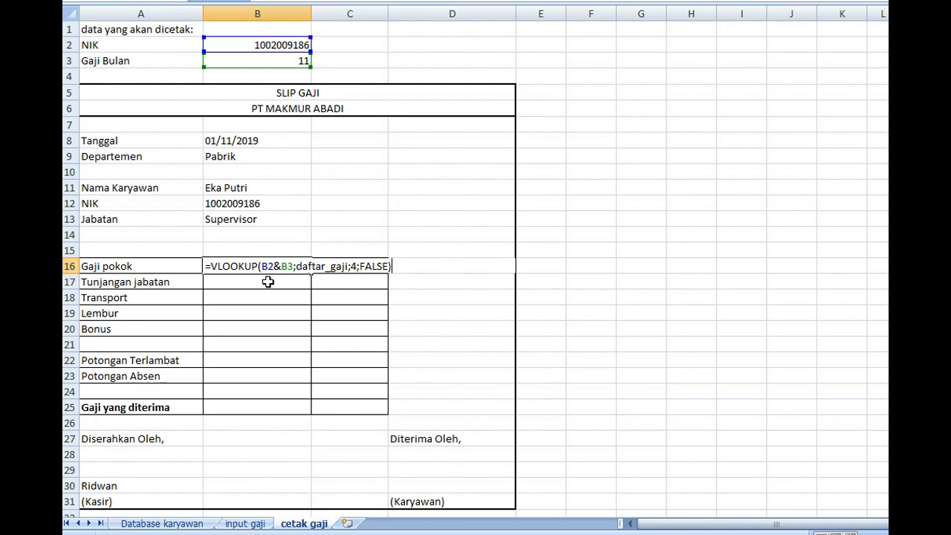
click(356, 265)
key(BackSpace)
text(7)
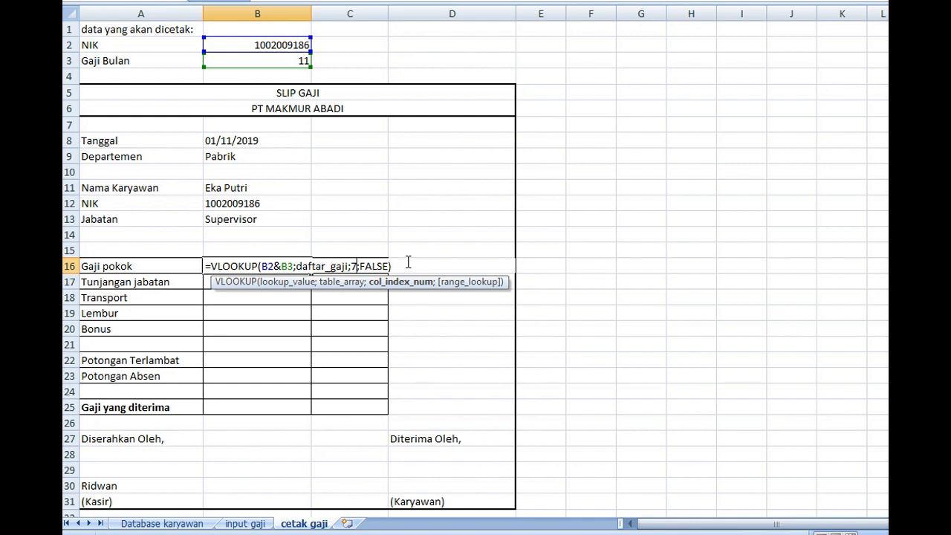
key(Return)
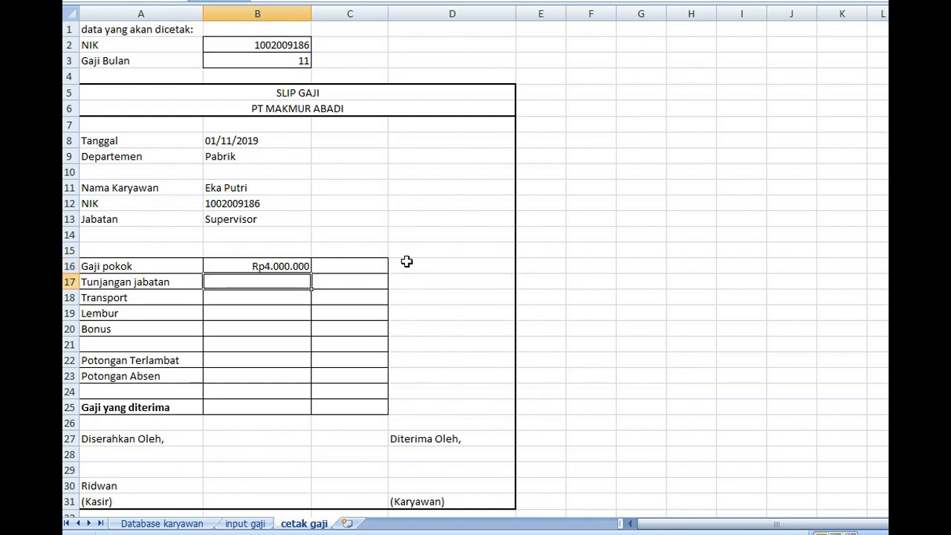
Fill the Tunjangan jabatan cell B17 with the copied VLOOKUP expression as a formula, using column index 8
double_click(270, 276)
text(=VLOOKUP(B2&B3;daftar_gaji;4;FALSE))
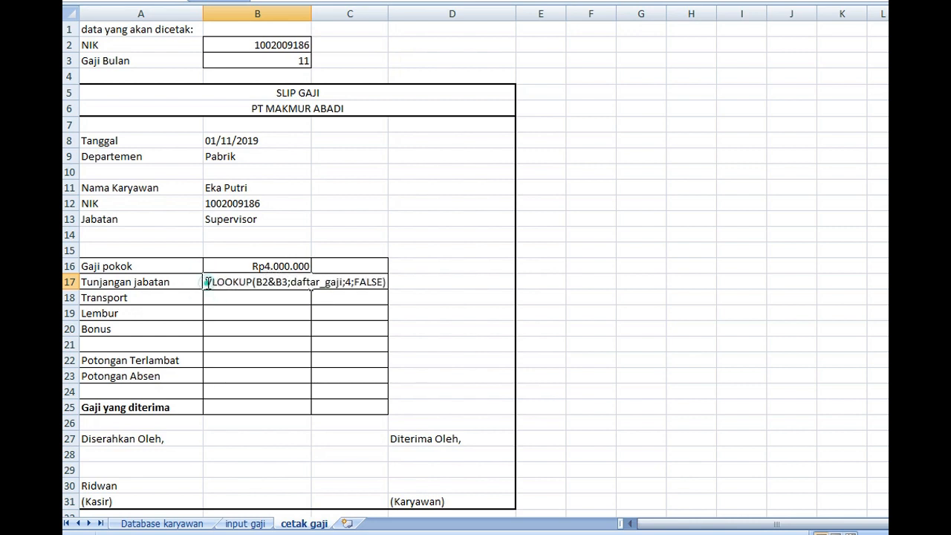
click(355, 281)
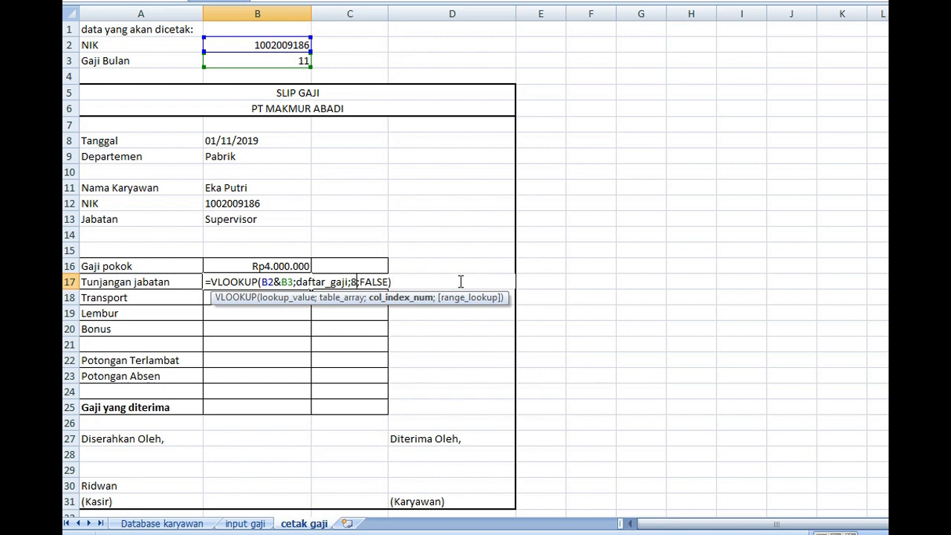
key(Return)
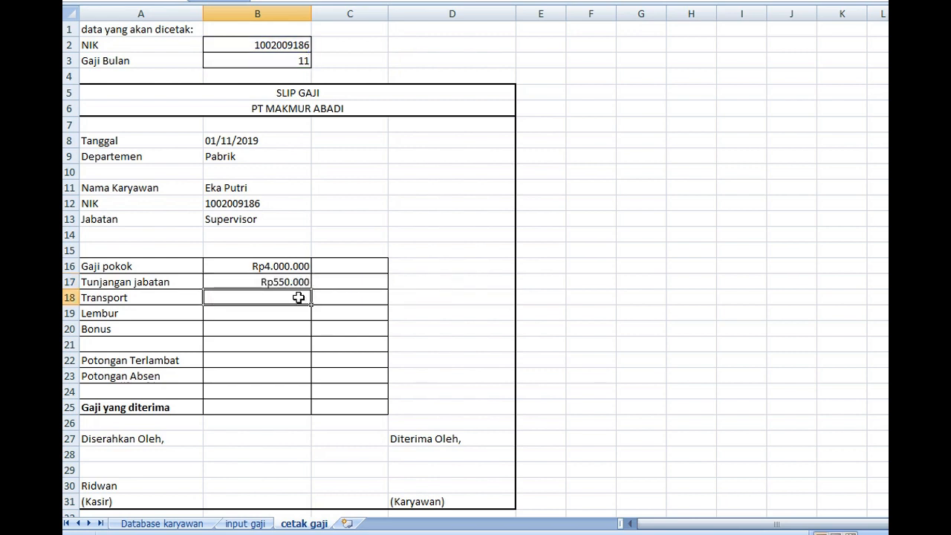
Fill the Transport cell B18 with the copied expression as the formula =VLOOKUP(B2&B3;daftar_gaji;9;FALSE)
double_click(298, 297)
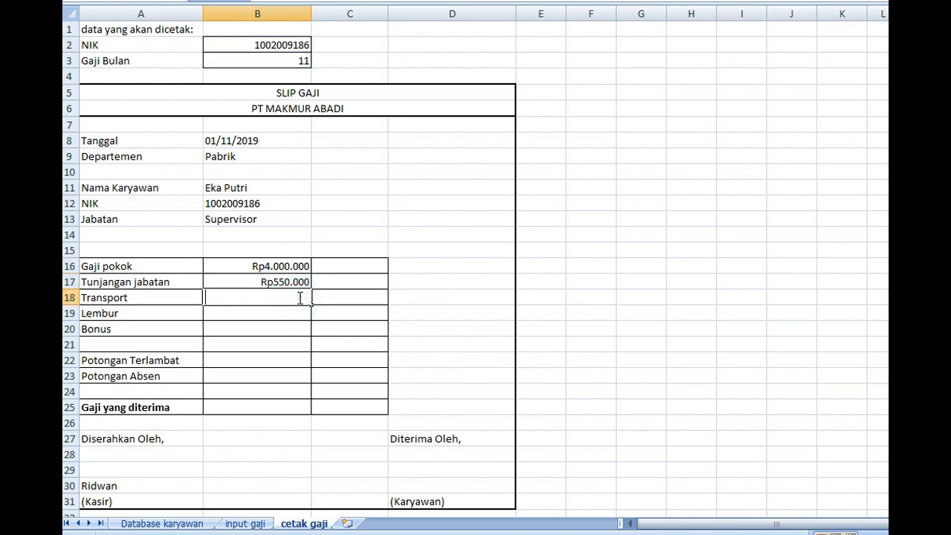
text(VLOOKUP(B2&B3;daftar_gaji;4;FALSE))
click(351, 297)
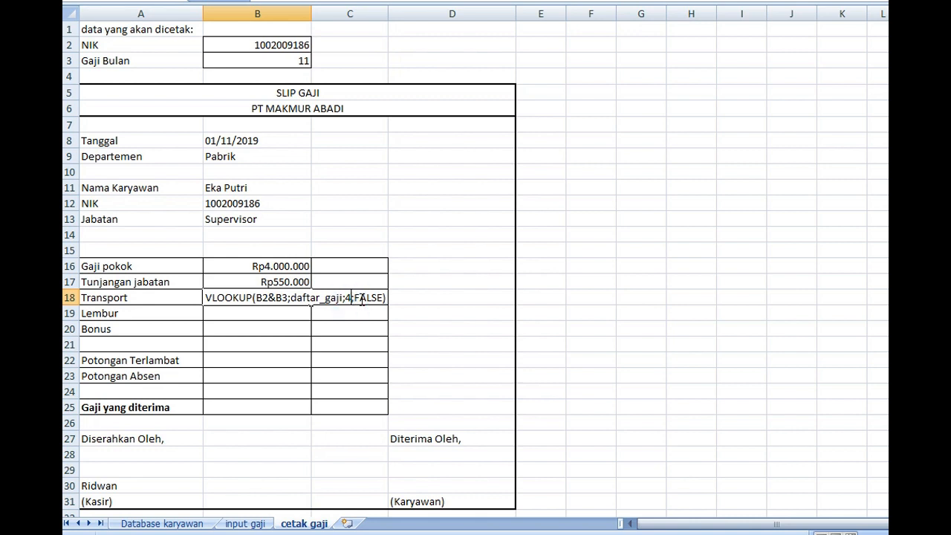
key(BackSpace)
text(8)
key(BackSpace)
key(BackSpace)
text(9)
click(209, 297)
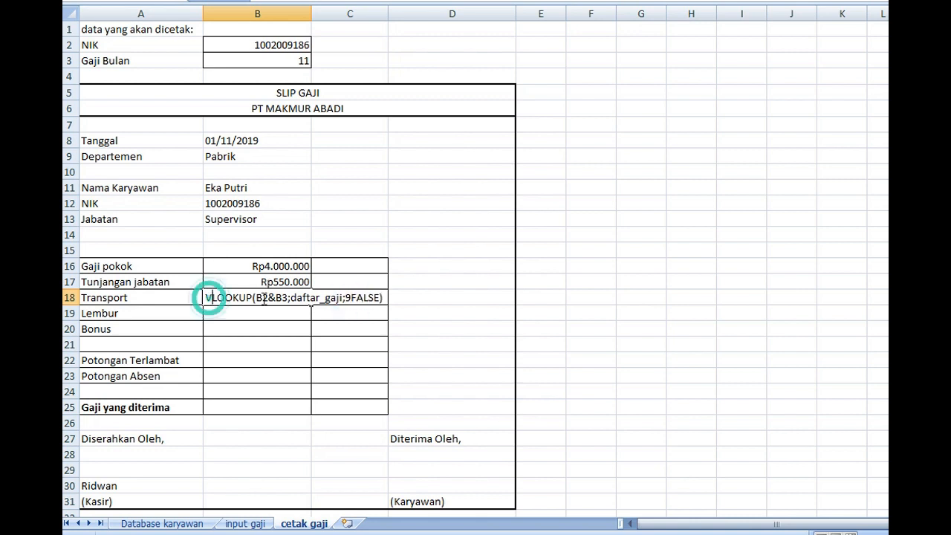
text(=)
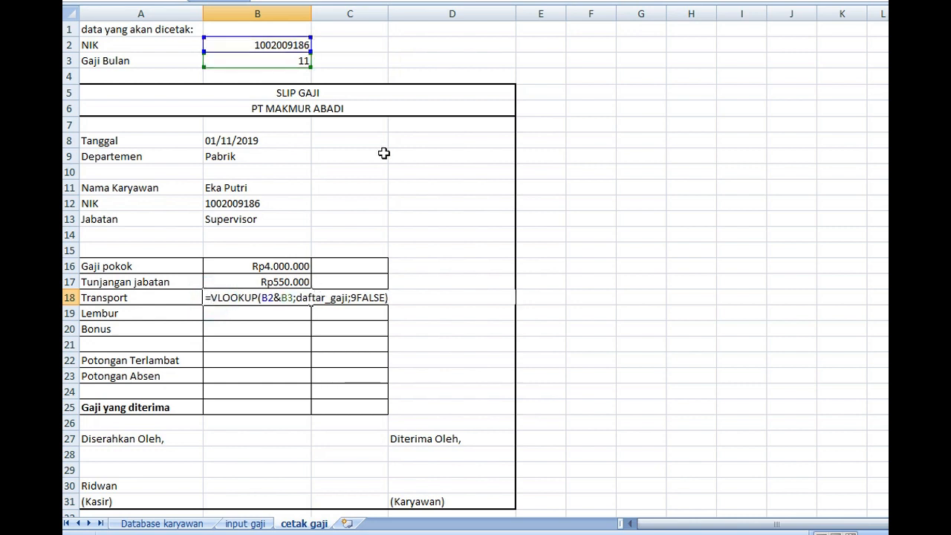
click(357, 297)
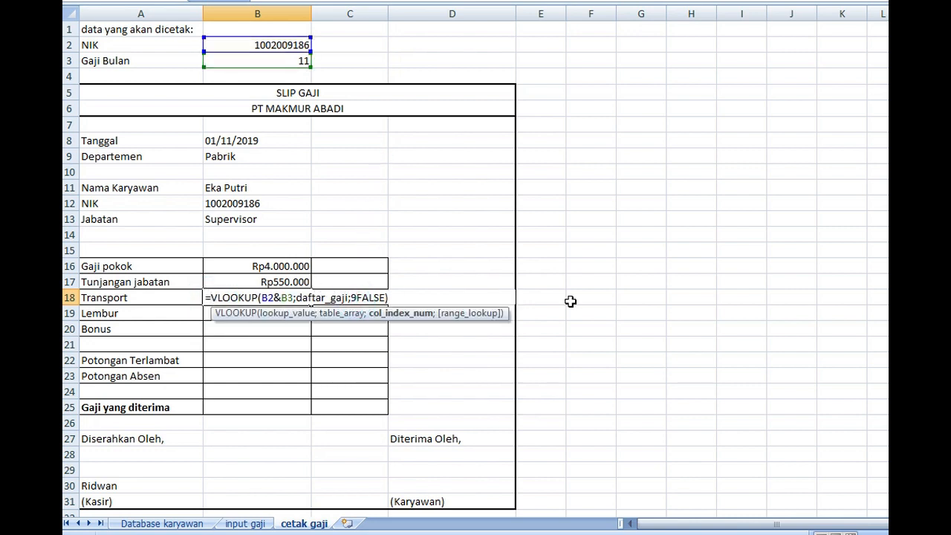
text(;)
key(Return)
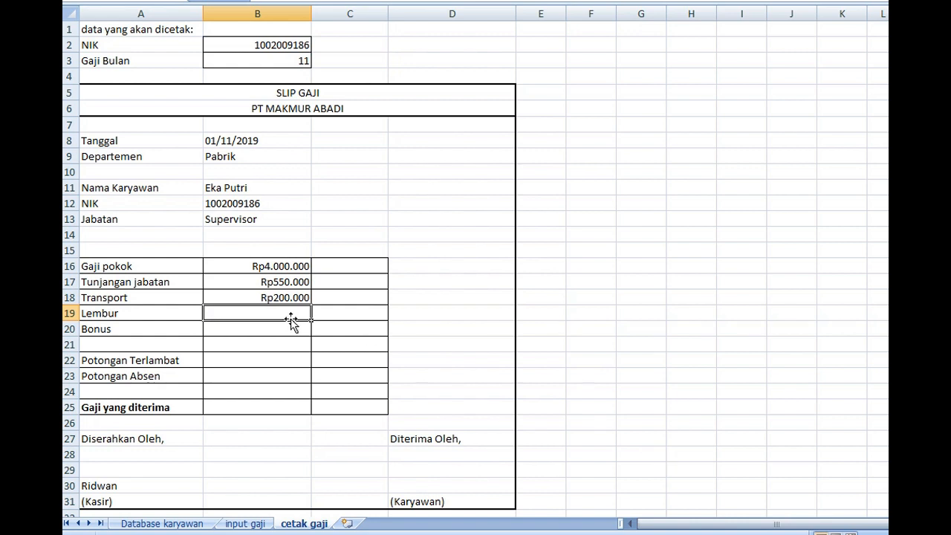
Number the columns of the input gaji table from 1 to 14 in cells A5 through N5, above the headers
click(245, 523)
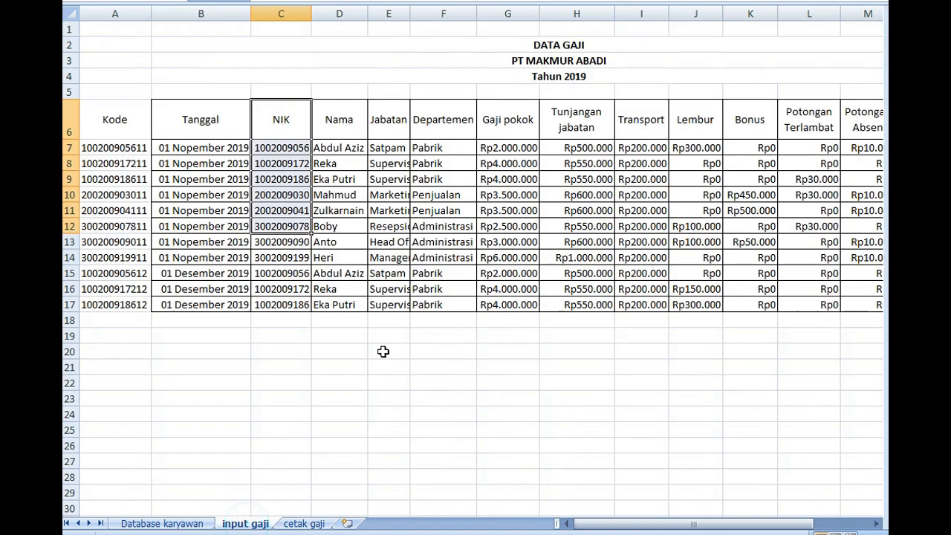
click(109, 108)
click(117, 88)
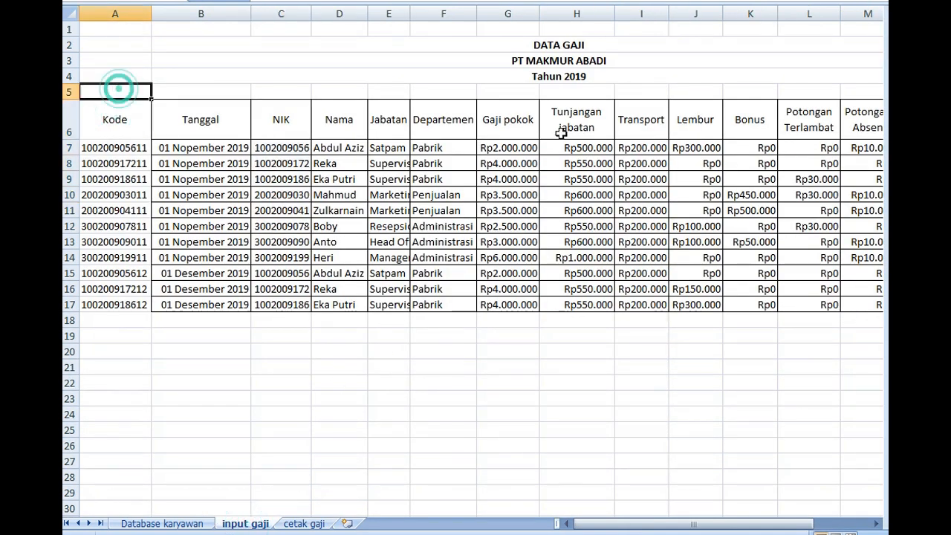
text(1)
key(Tab)
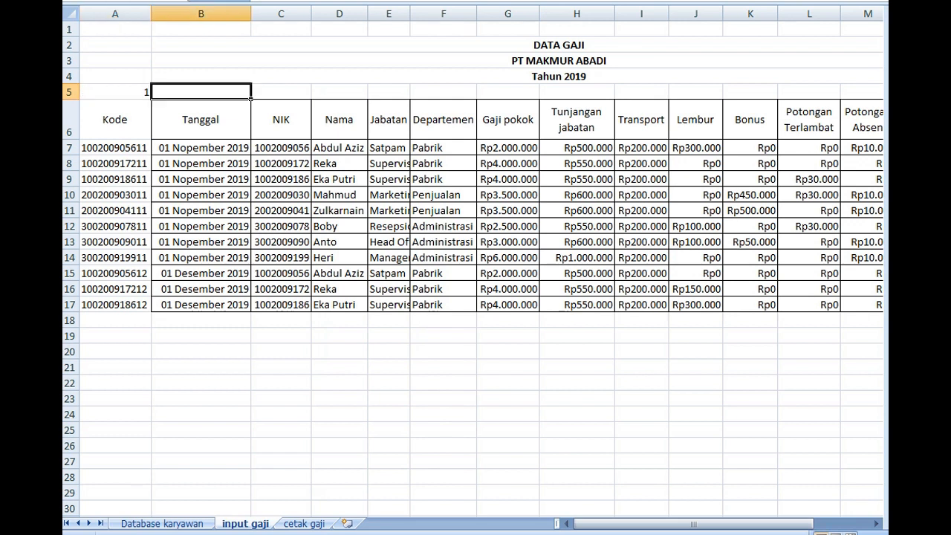
text(2)
key(Tab)
text(3)
key(Tab)
text(4)
key(Tab)
text(5	)
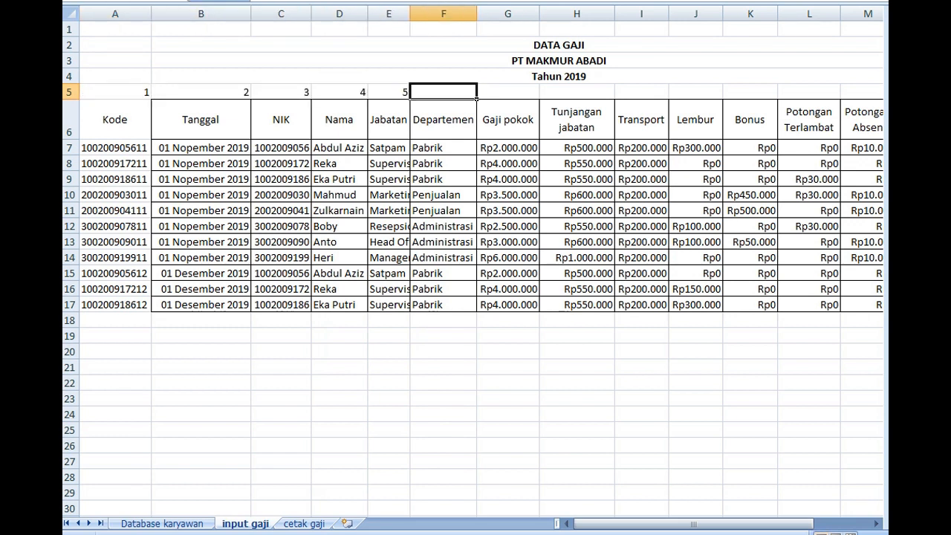
text(6)
key(Tab)
text(7)
key(Tab)
text(8)
key(Tab)
text(9)
key(Tab)
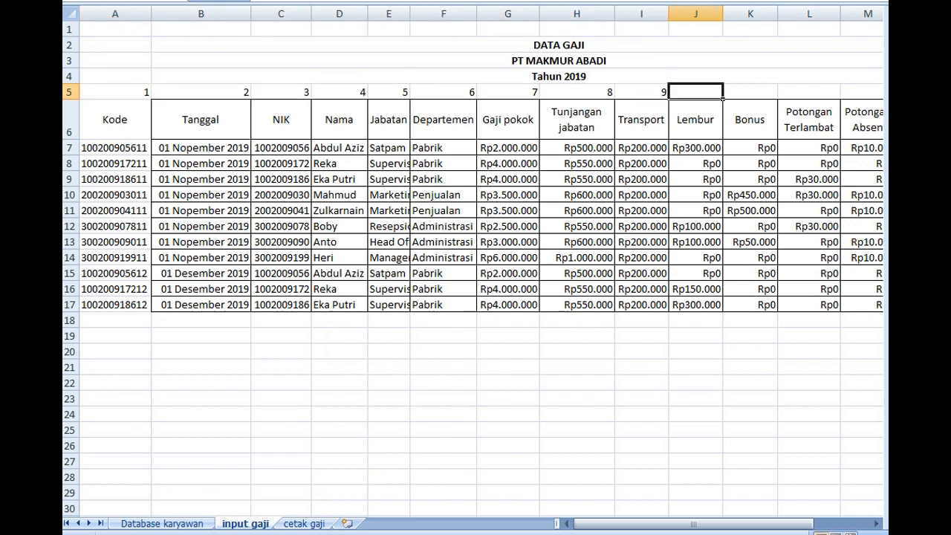
text(10)
key(Tab)
text(11)
key(Tab)
text(12)
key(Tab)
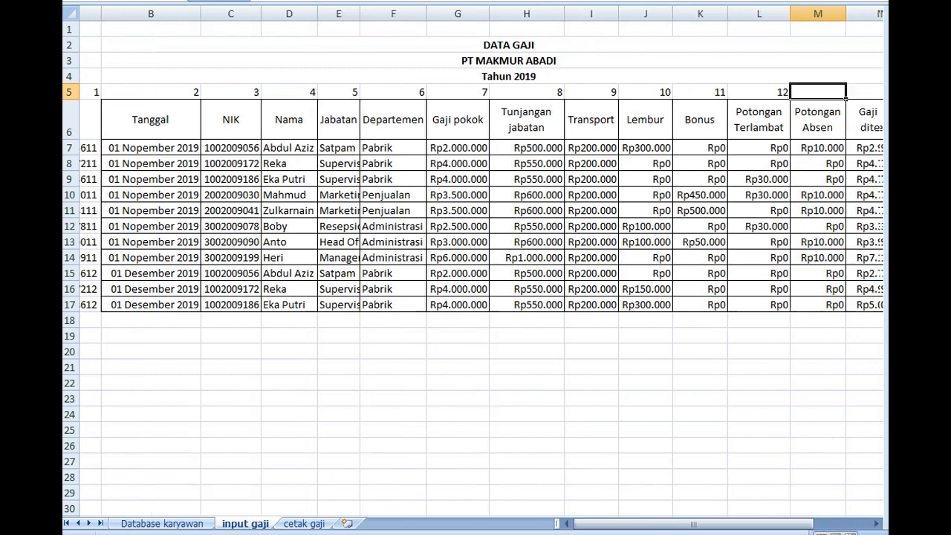
text(13)
key(Tab)
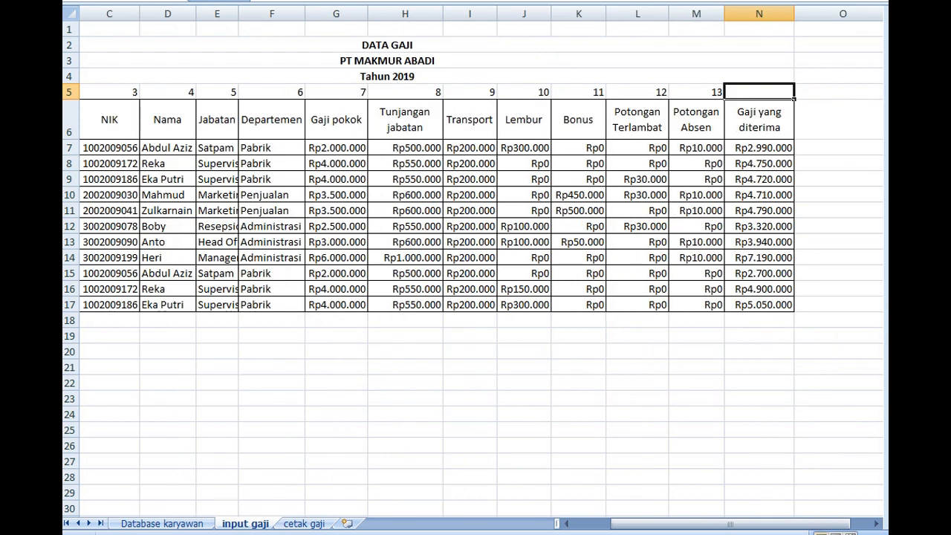
text(14)
key(Return)
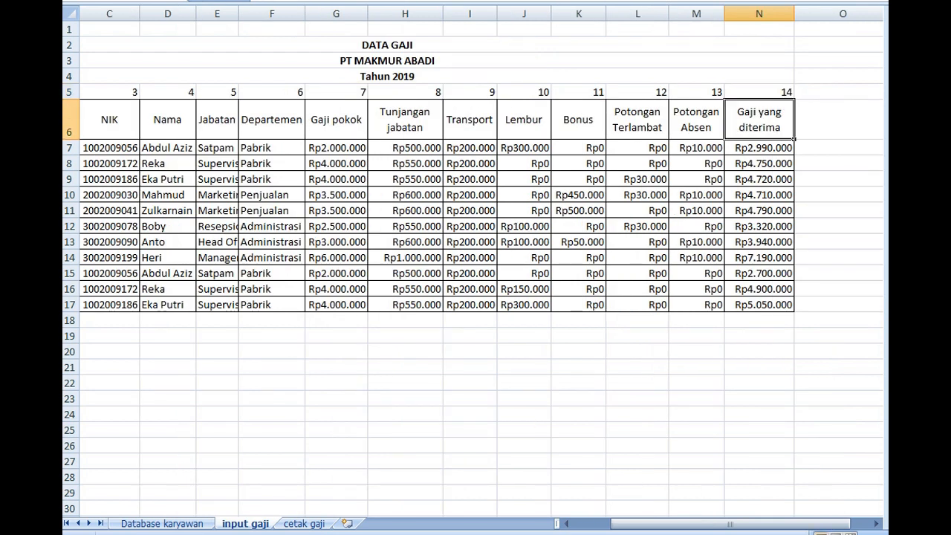
Fill the Lembur cell B19 on cetak gaji with the formula =VLOOKUP(B2&B3;daftar_gaji;10;FALSE), reusing the expression copied from the Transport cell
click(304, 523)
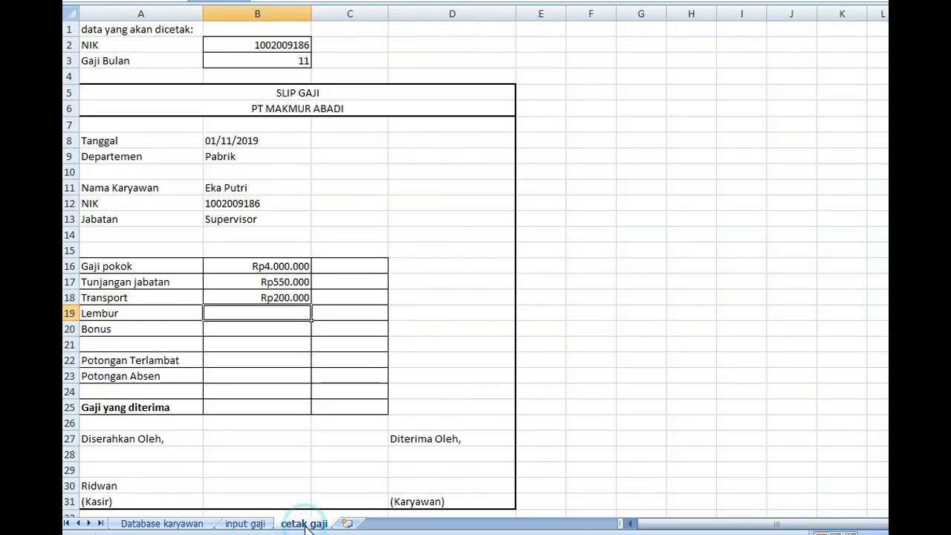
click(244, 524)
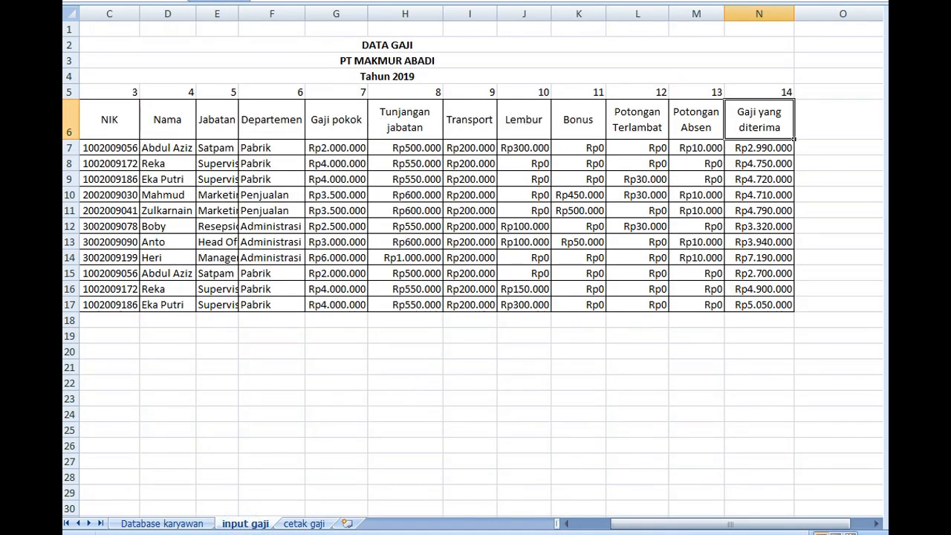
click(306, 523)
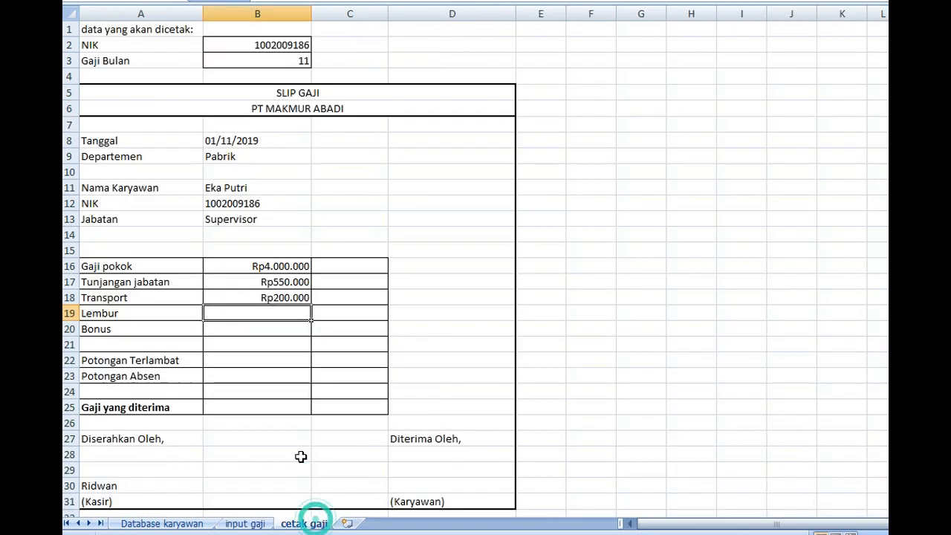
double_click(278, 296)
drag(210, 297, 449, 301)
key(ctrl+c)
key(Return)
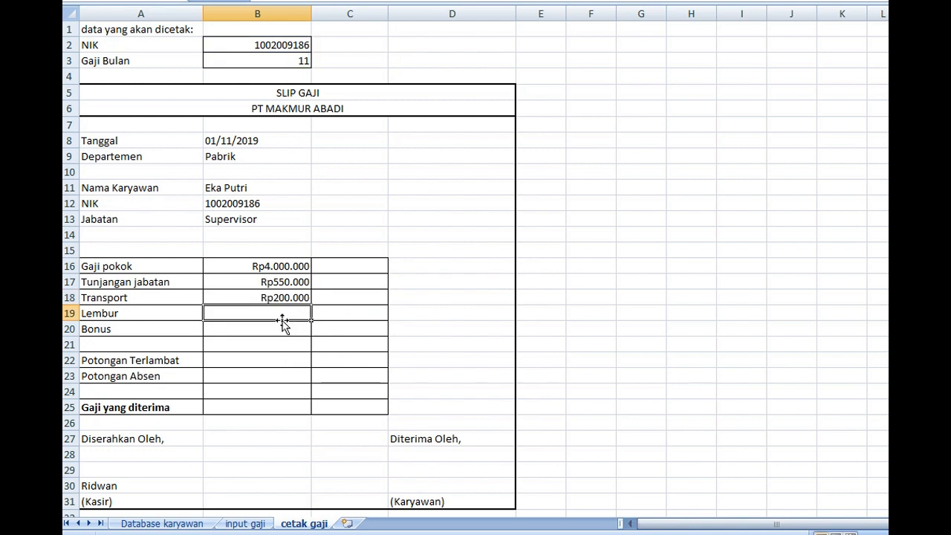
key(ctrl+v)
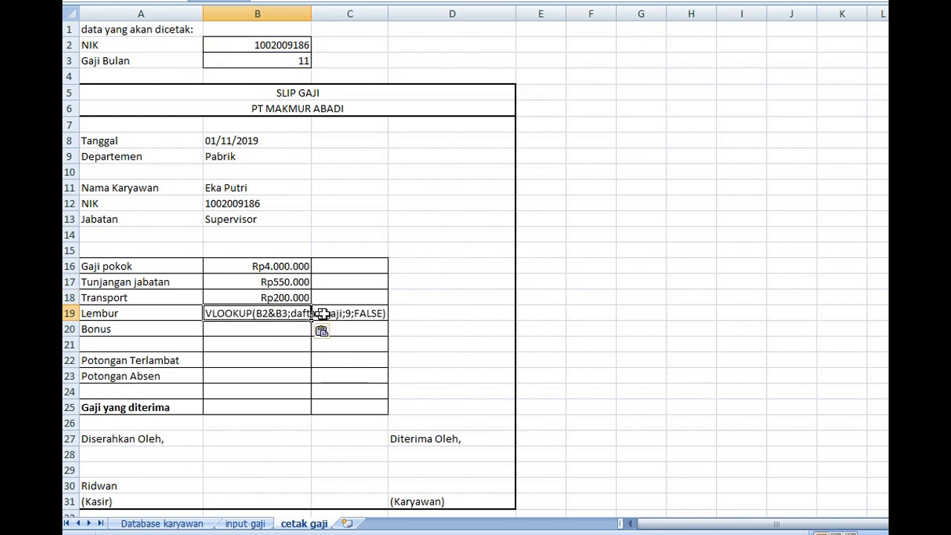
click(347, 313)
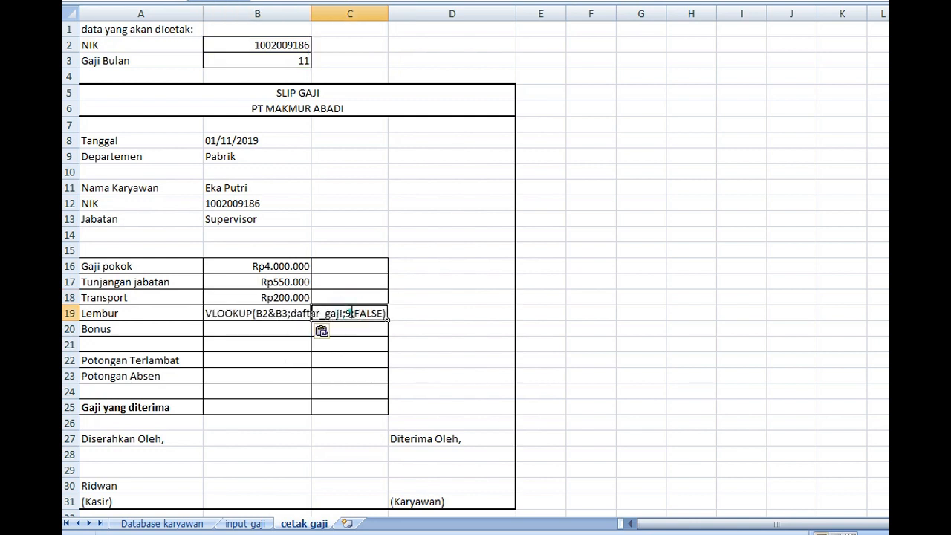
click(264, 316)
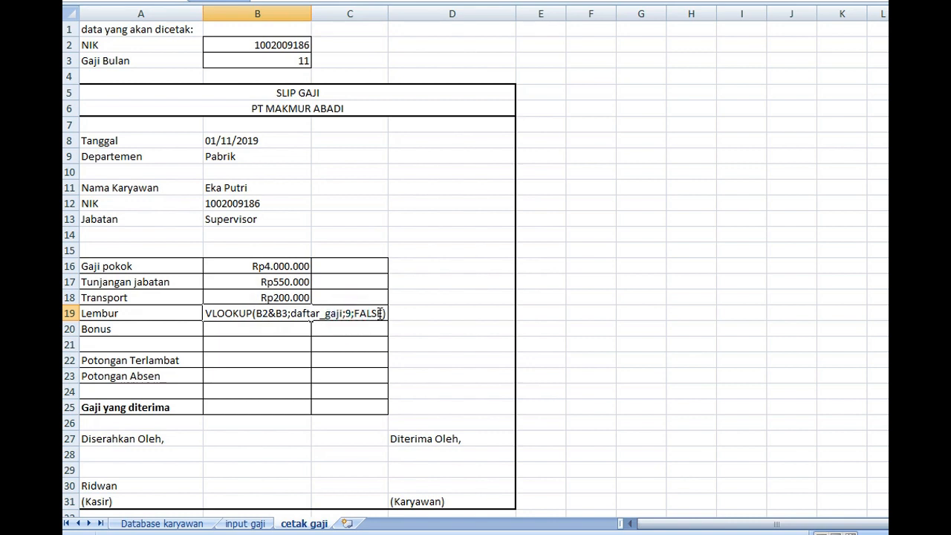
text(0)
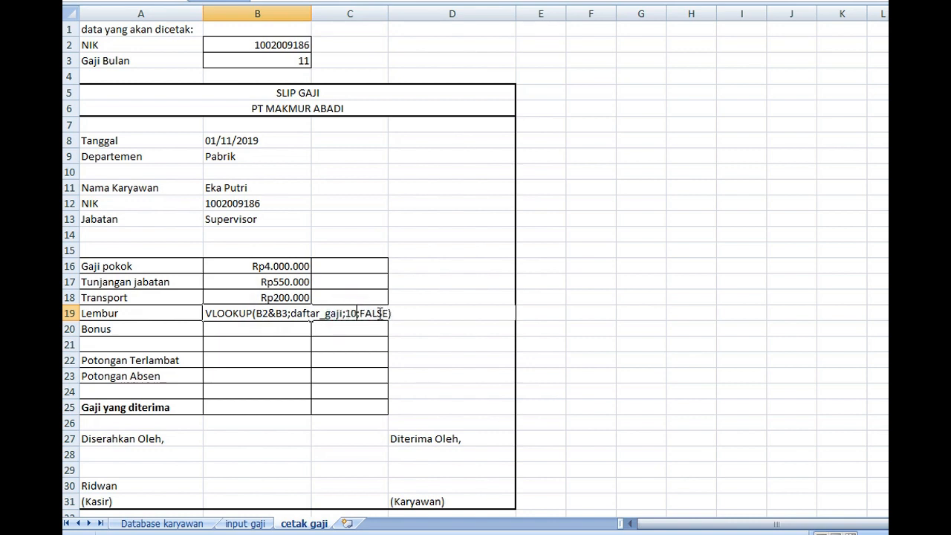
click(205, 314)
text(=)
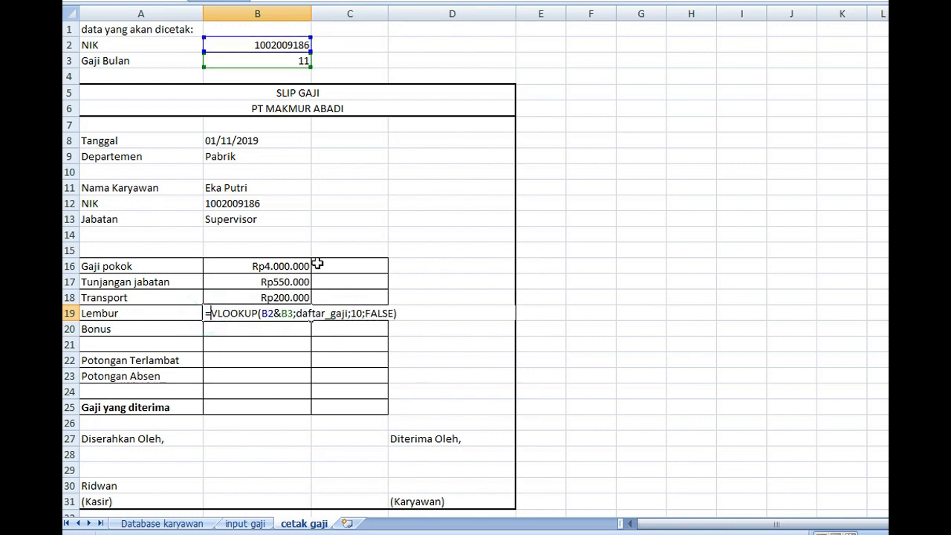
key(Return)
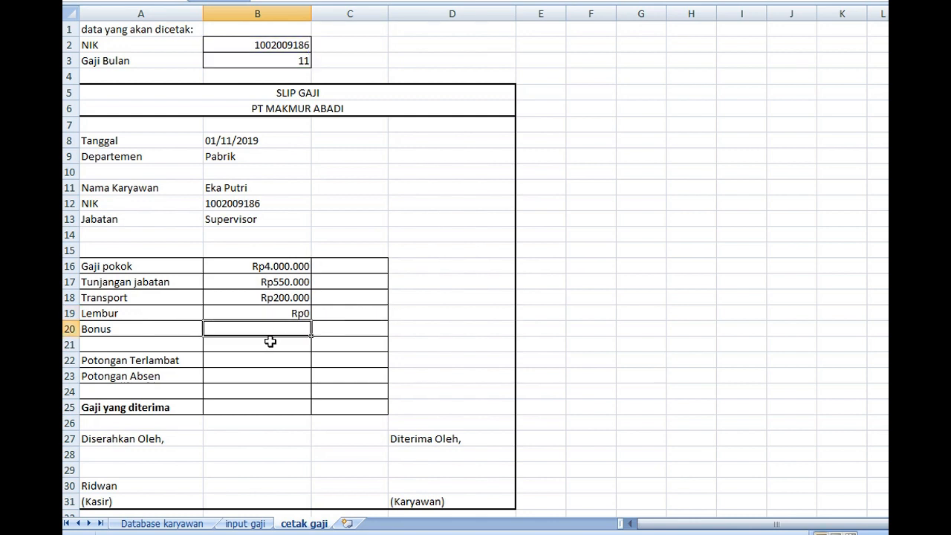
Fill the Bonus cell B20 with the copied VLOOKUP expression as a formula, using column index 11
key(ctrl+v)
click(206, 329)
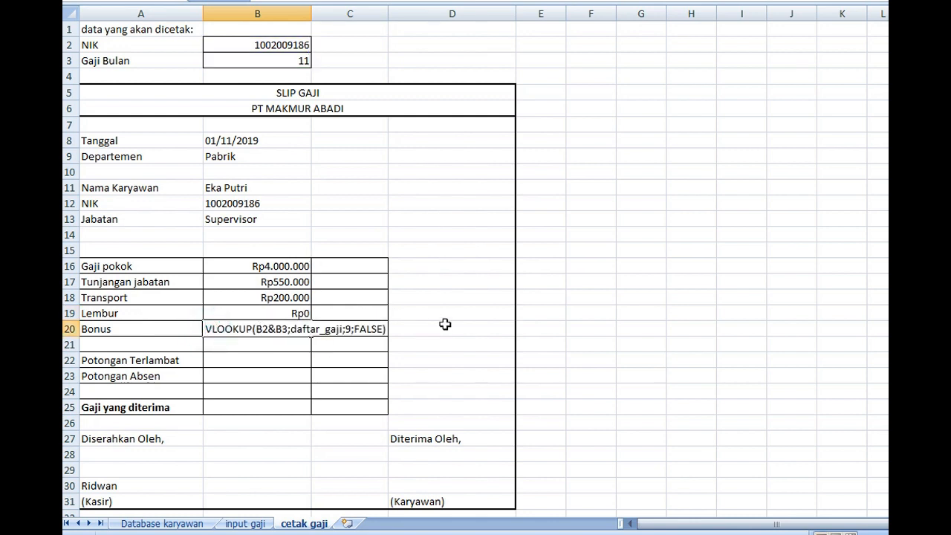
text(=)
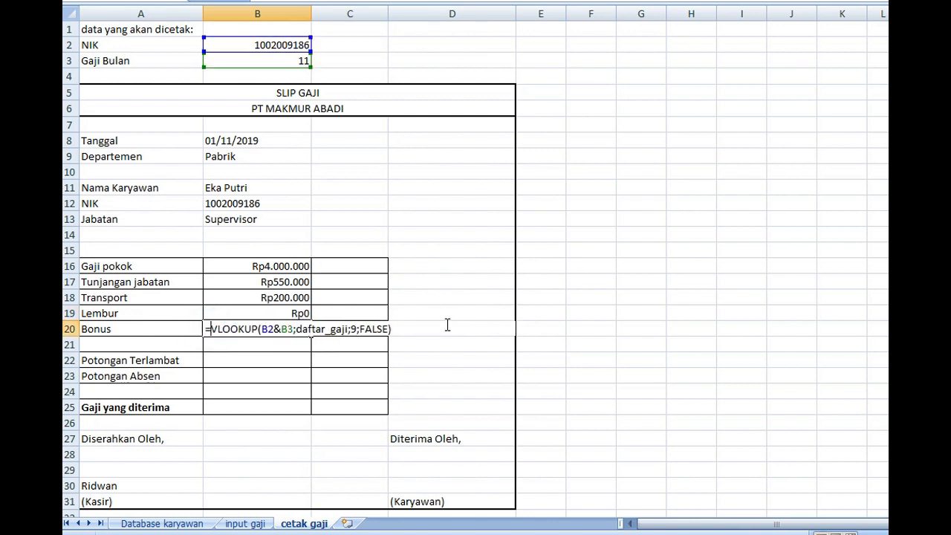
double_click(357, 328)
text(11)
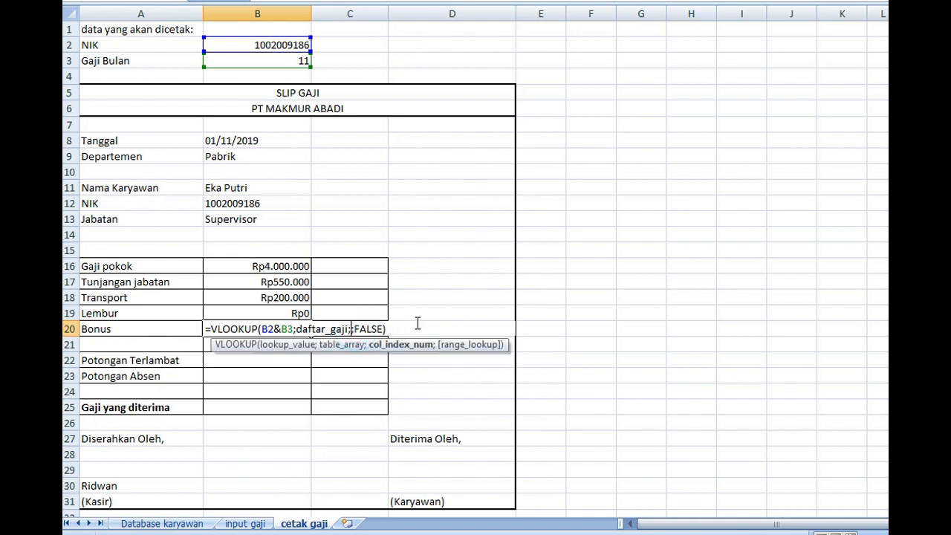
key(Return)
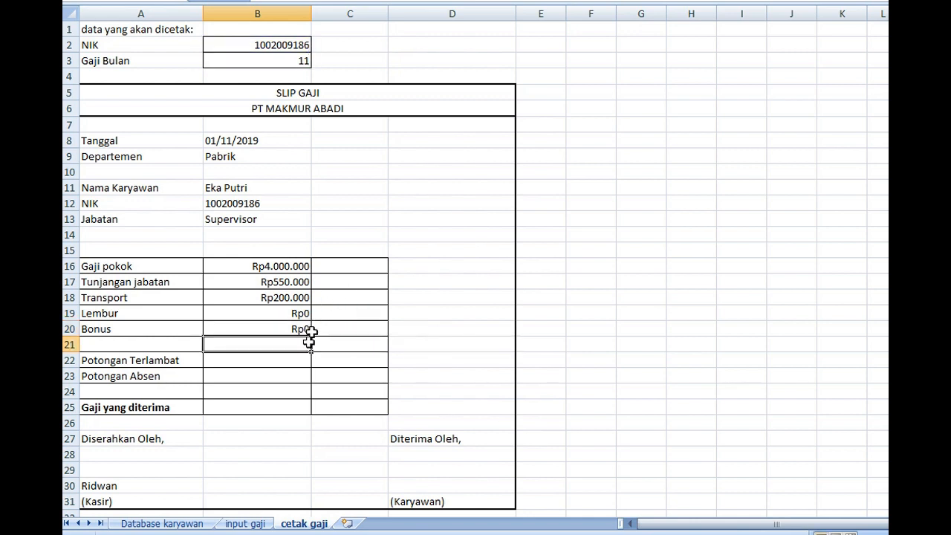
Enter =VLOOKUP(B2&B3;daftar_gaji;12;FALSE) in the Potongan Terlambat cell B22, reusing the copied expression
click(298, 364)
key(ctrl+v)
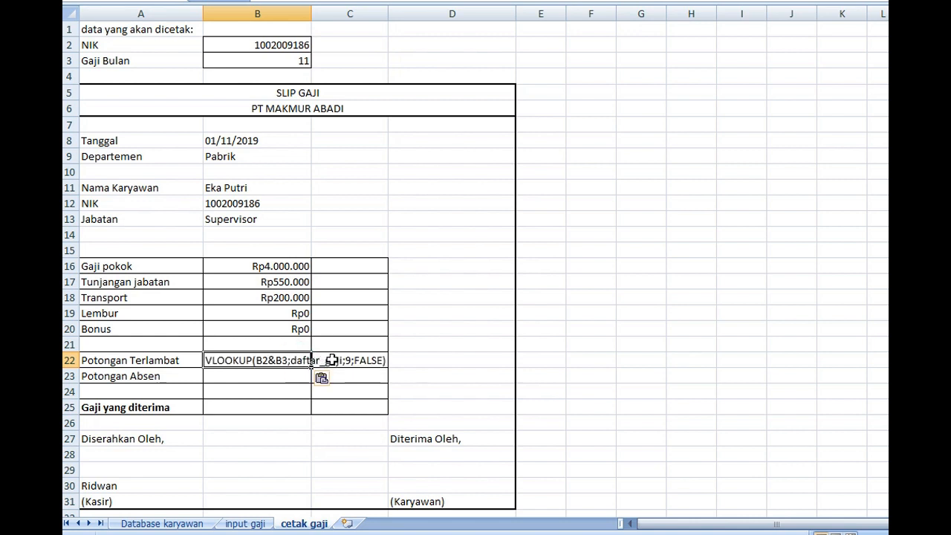
double_click(349, 360)
click(290, 366)
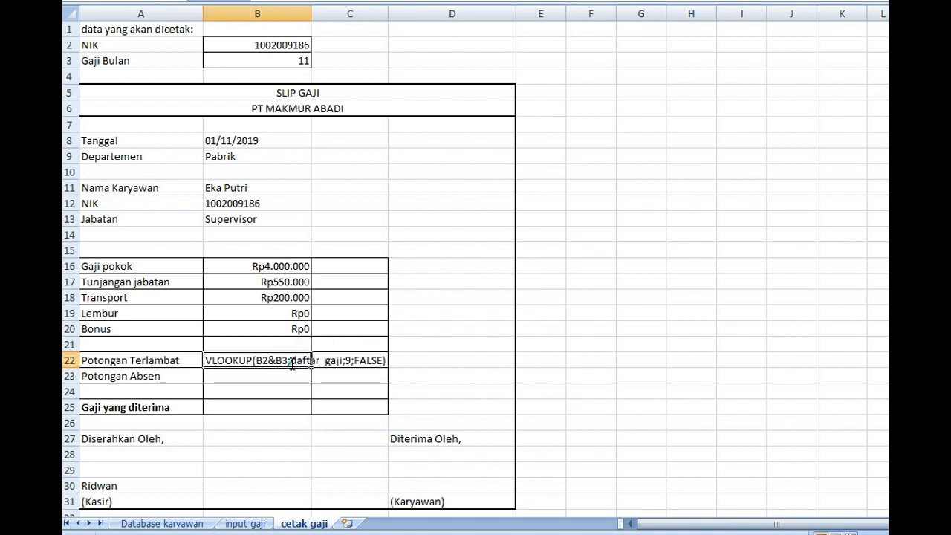
double_click(207, 361)
text(=)
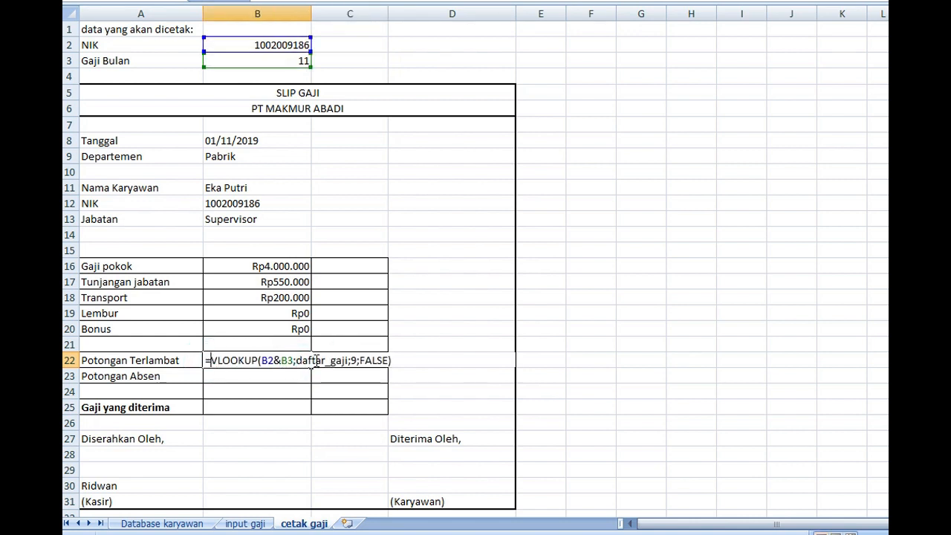
click(354, 360)
key(BackSpace)
text(12)
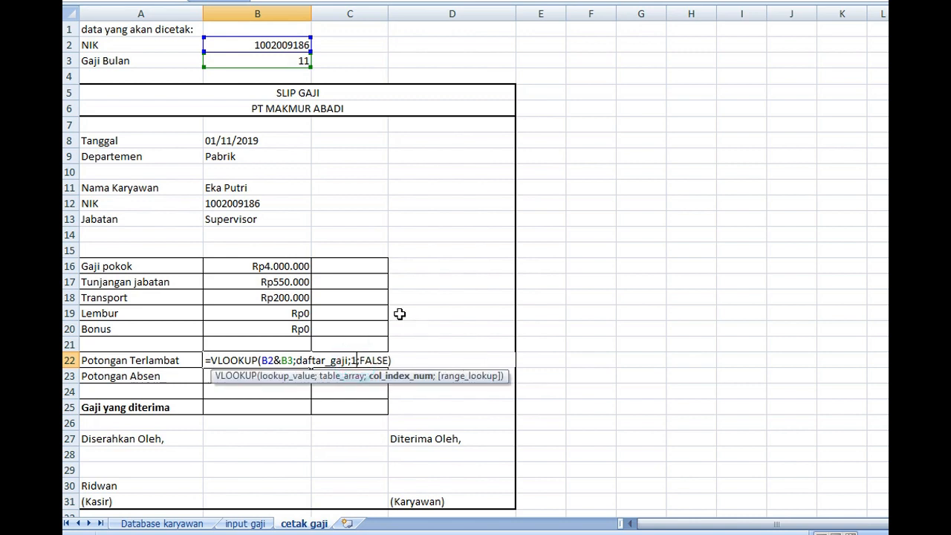
key(Return)
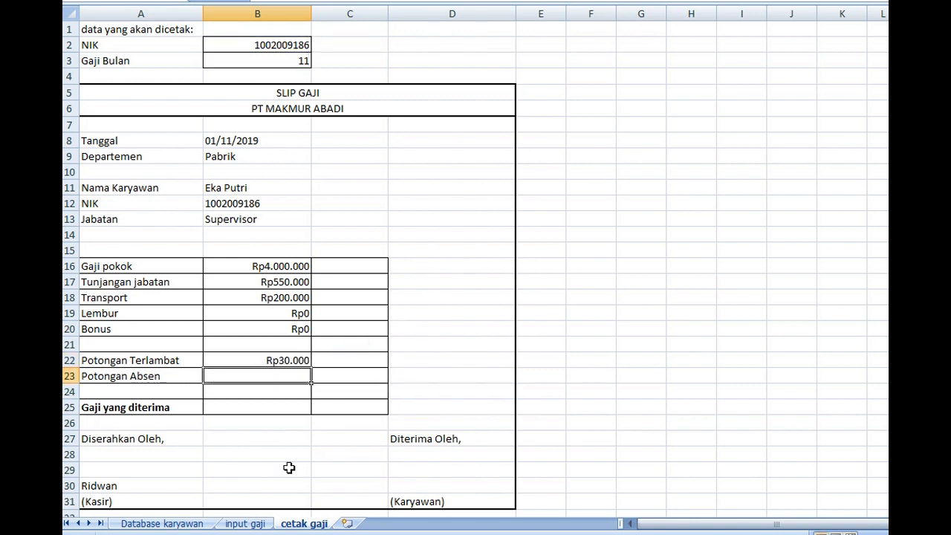
Fill the Potongan Absen cell B23 with the copied VLOOKUP expression as a formula that returns the Potongan Absen column of daftar_gaji
click(250, 523)
click(301, 523)
key(ctrl+v)
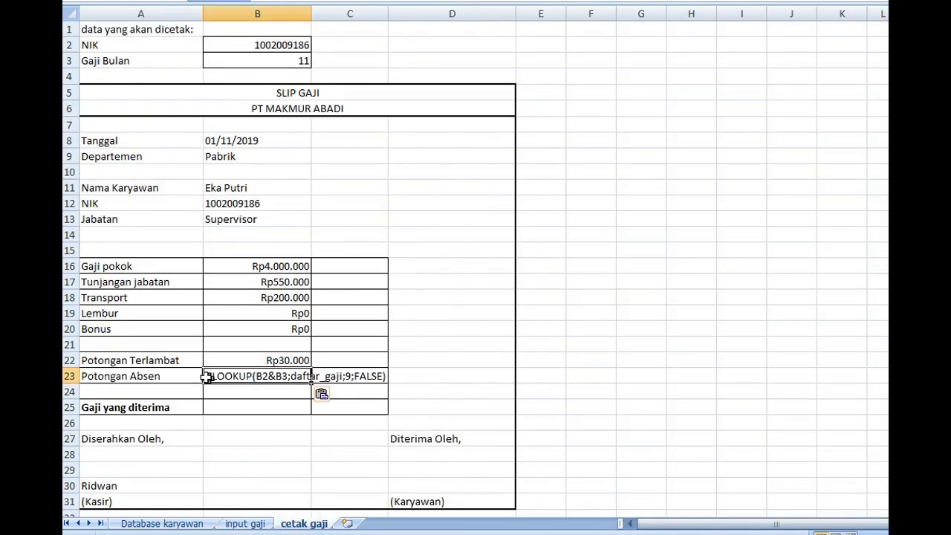
click(206, 375)
text(=)
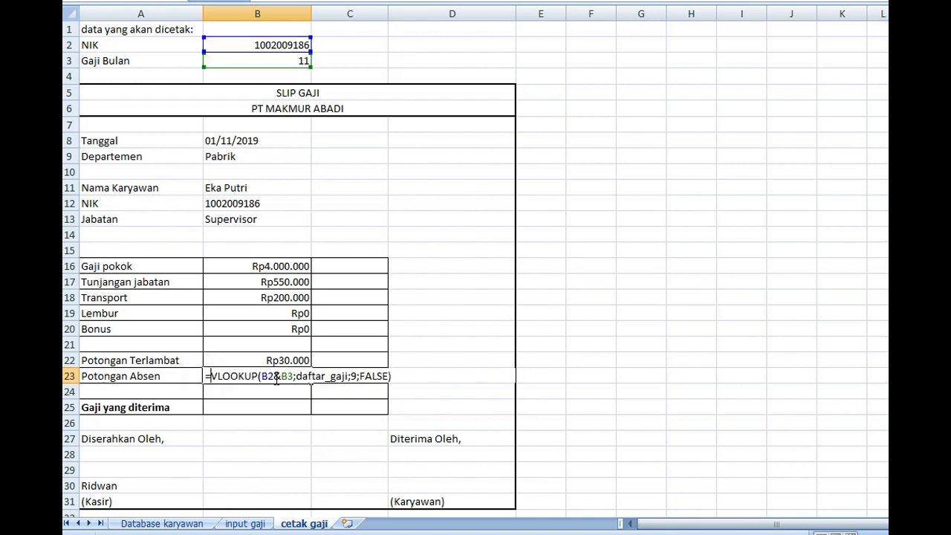
double_click(354, 375)
text(14)
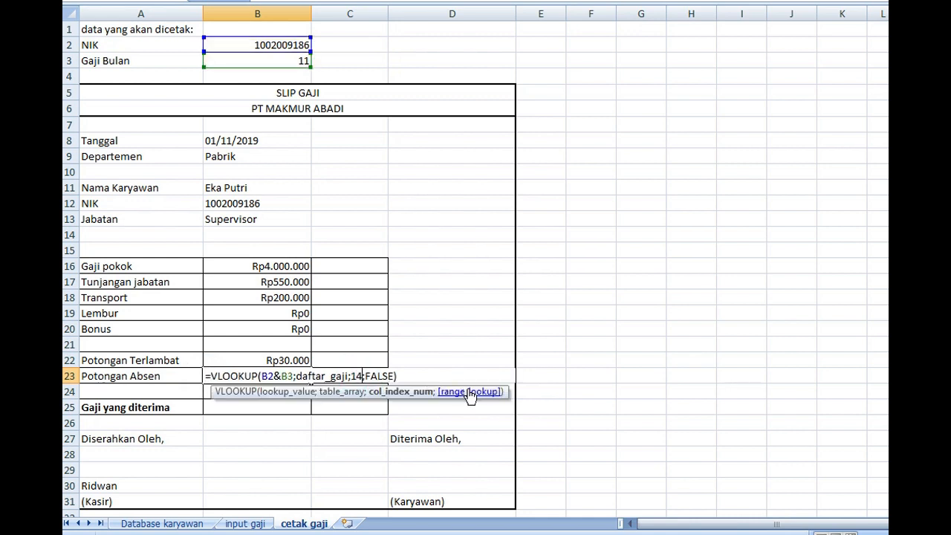
key(Return)
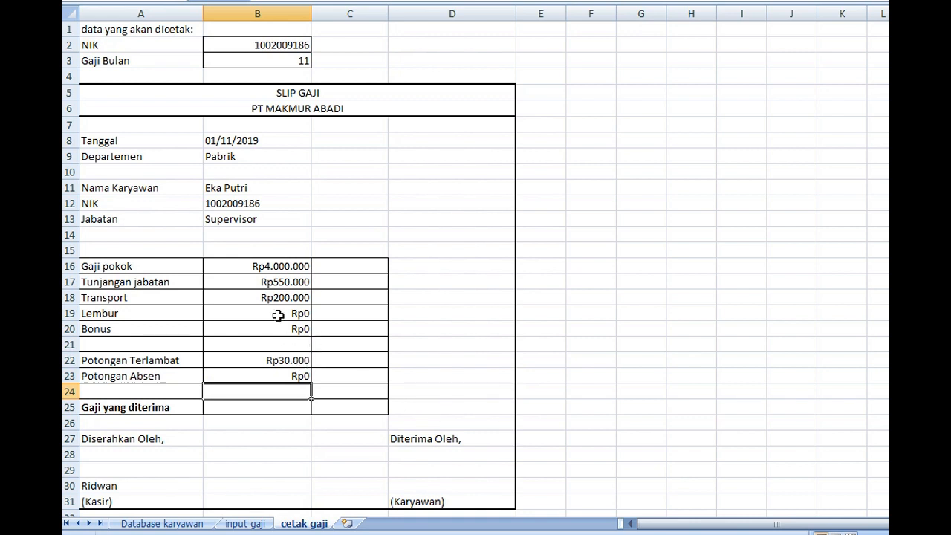
Total the earnings from Gaji pokok to Bonus in cell C21 with =SUM(B16:B20)
click(349, 344)
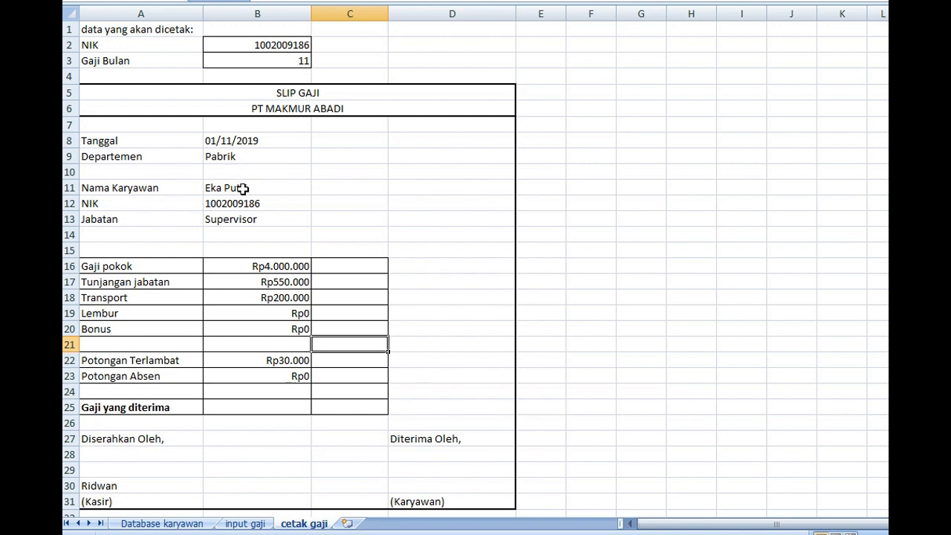
text(=sum()
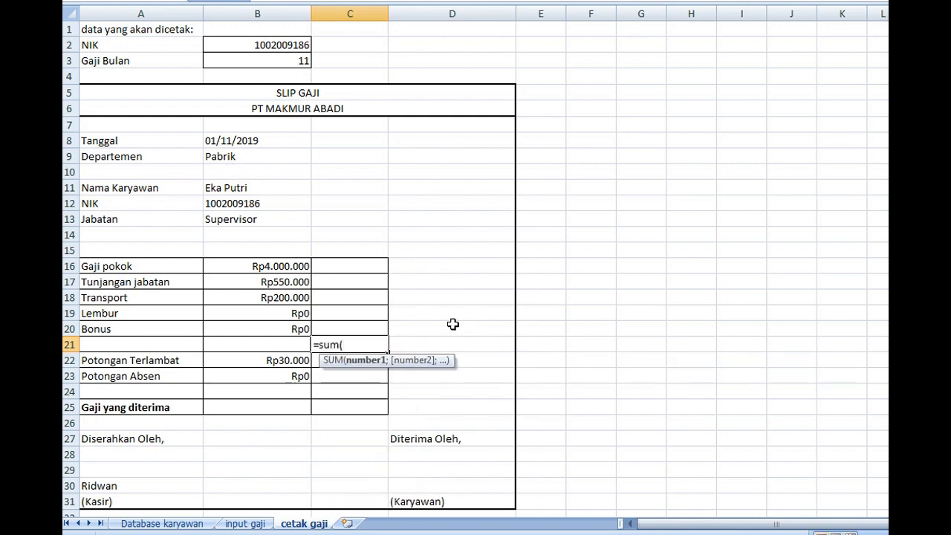
drag(286, 265, 286, 327)
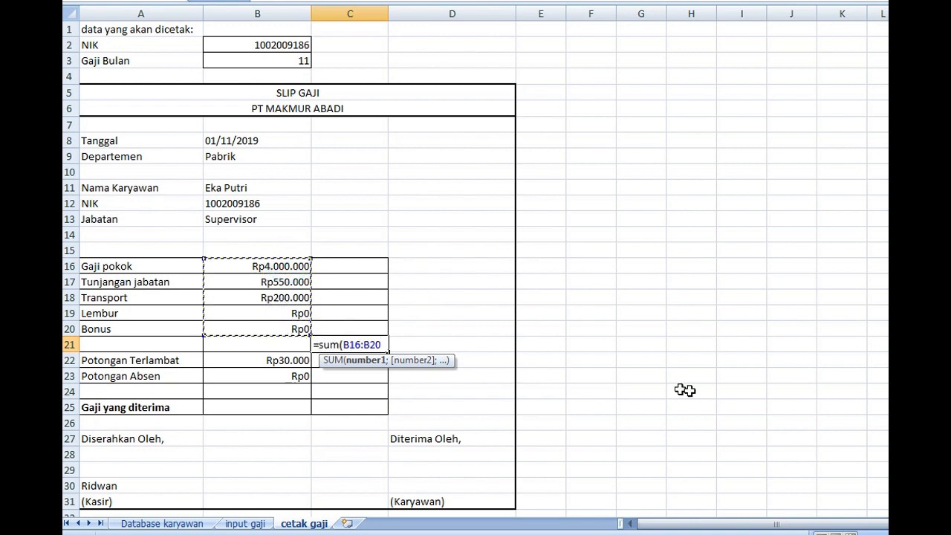
text())
key(Return)
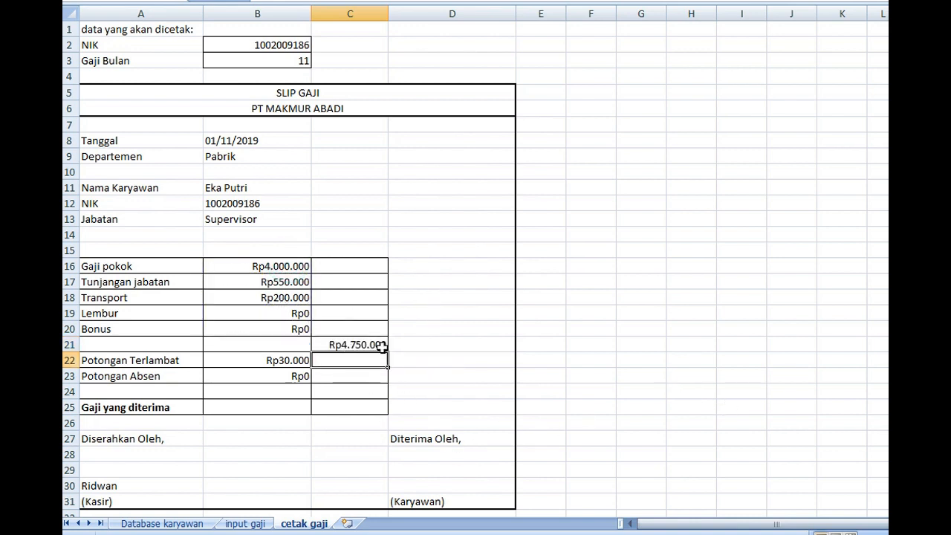
Total the deductions Potongan Terlambat and Potongan Absen in cell C24 by summing B22:B23
click(362, 395)
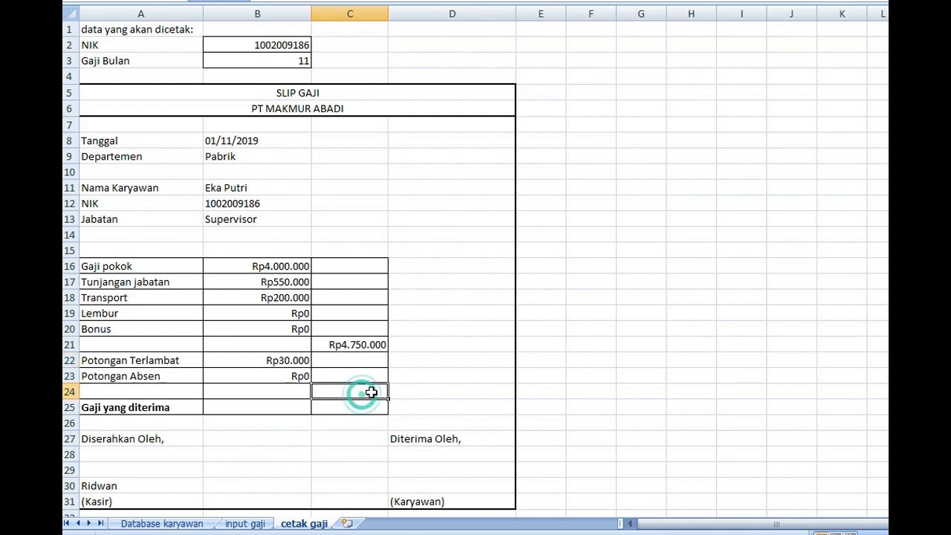
text(=)
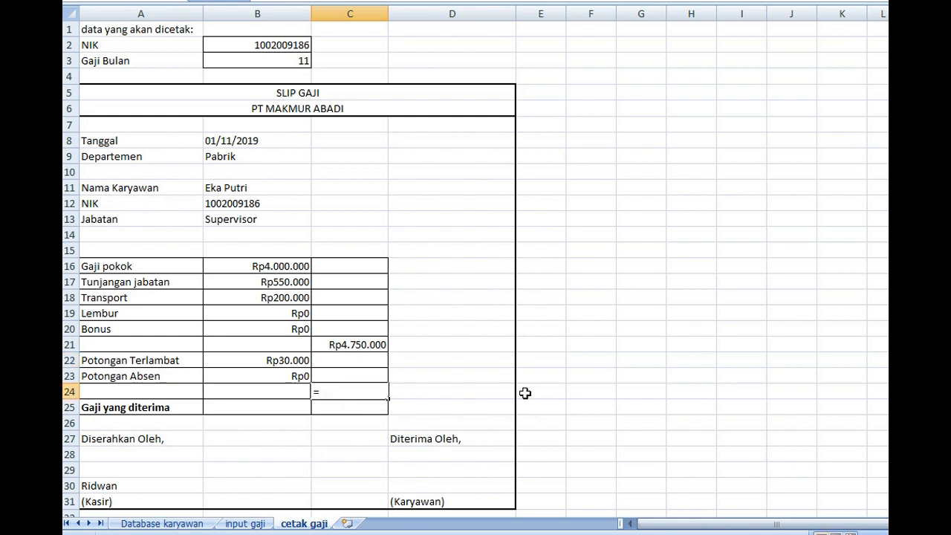
text(sum()
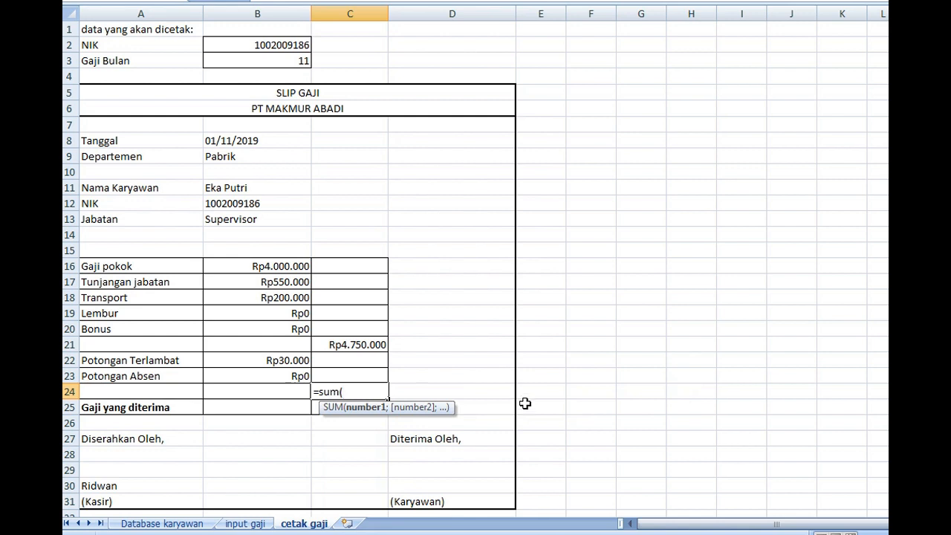
drag(272, 357, 269, 379)
key(Return)
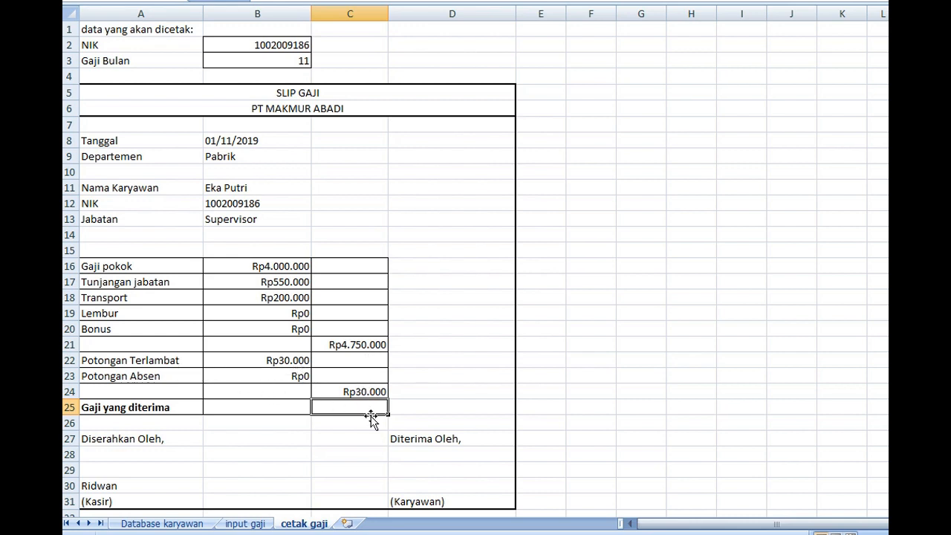
Calculate Gaji yang diterima in cell C25 by subtracting the deductions total from the earnings total with =C21-C24
text(=)
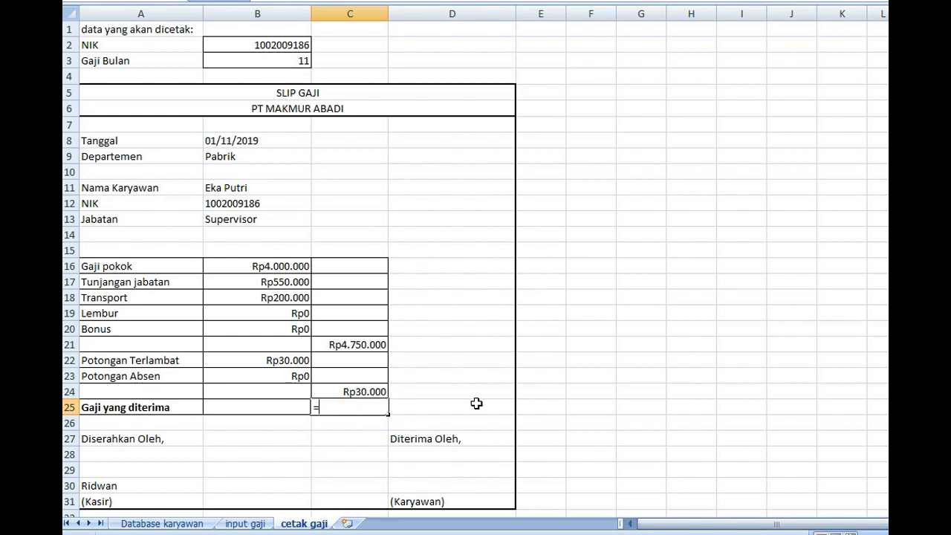
click(360, 344)
text(-)
click(375, 390)
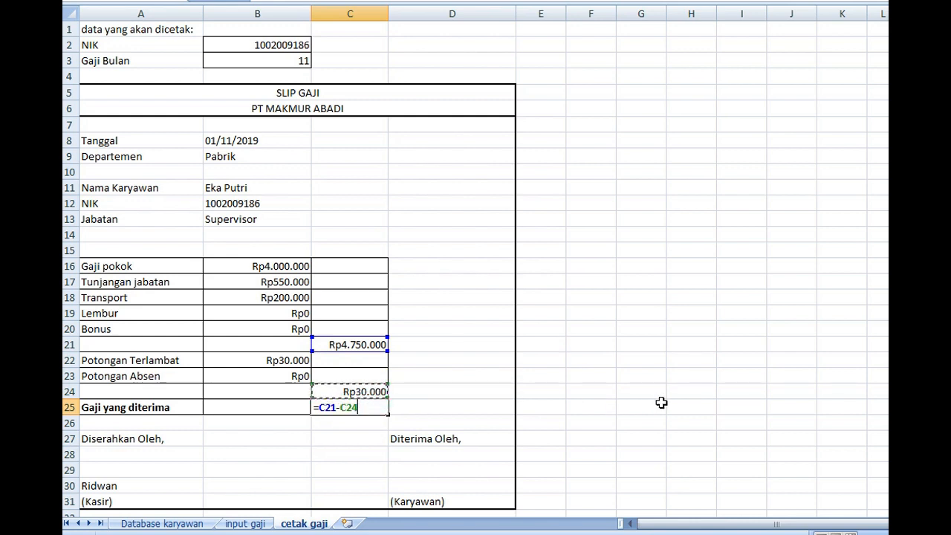
key(Return)
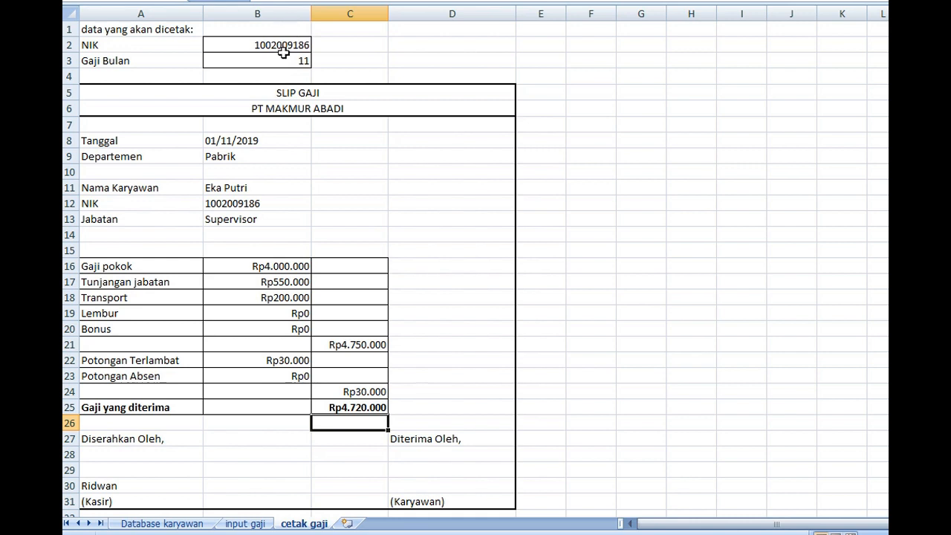
Copy the NIK in cell A4 of the Database karyawan sheet into the NIK cell B2 of the cetak gaji sheet
click(201, 525)
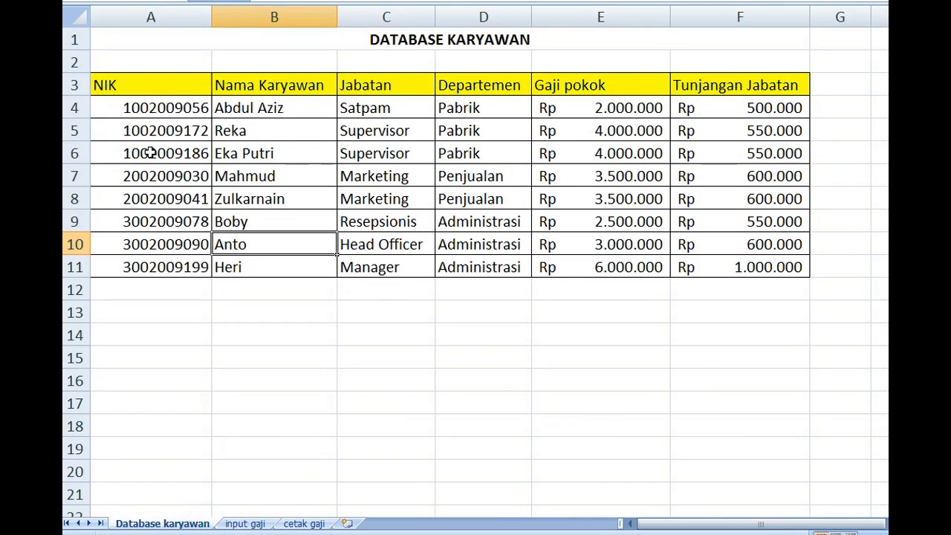
double_click(163, 110)
drag(119, 101, 296, 106)
key(ctrl+c)
key(Return)
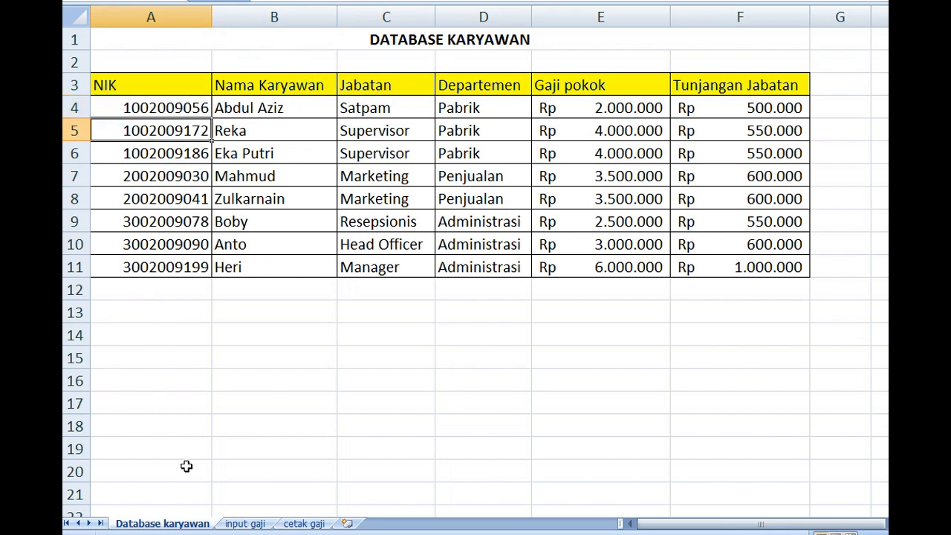
click(304, 523)
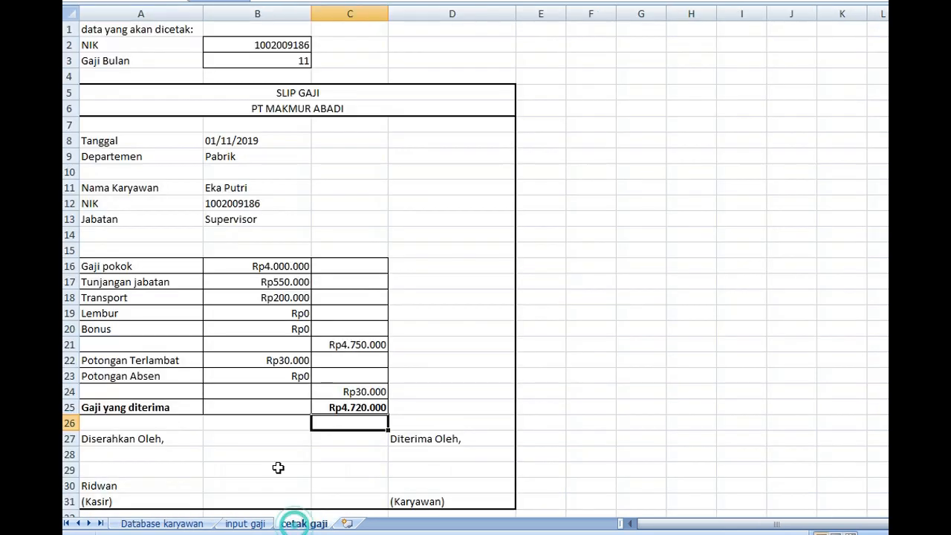
click(275, 45)
key(ctrl+v)
click(373, 62)
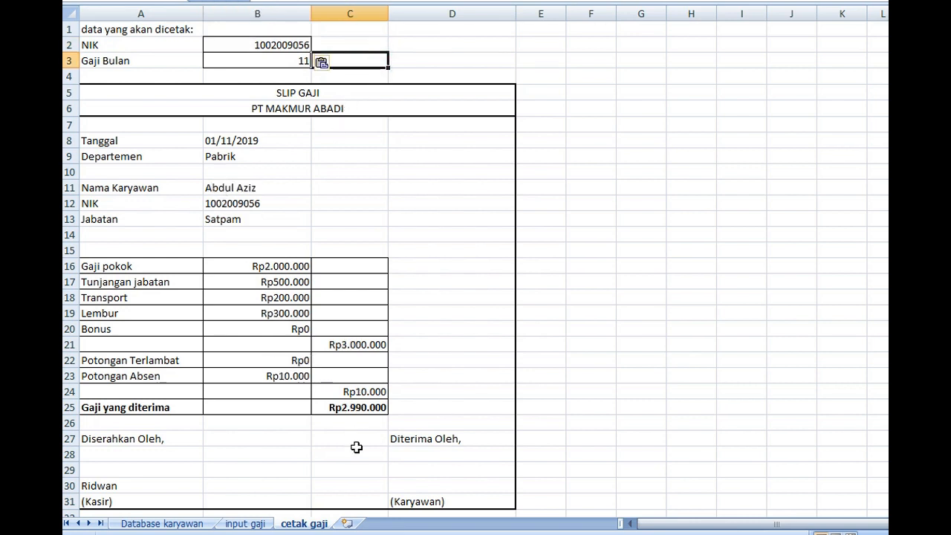
On the input gaji sheet, examine the Gaji yang diterima formula in N7 and the same employee's second salary record in row 15
click(245, 523)
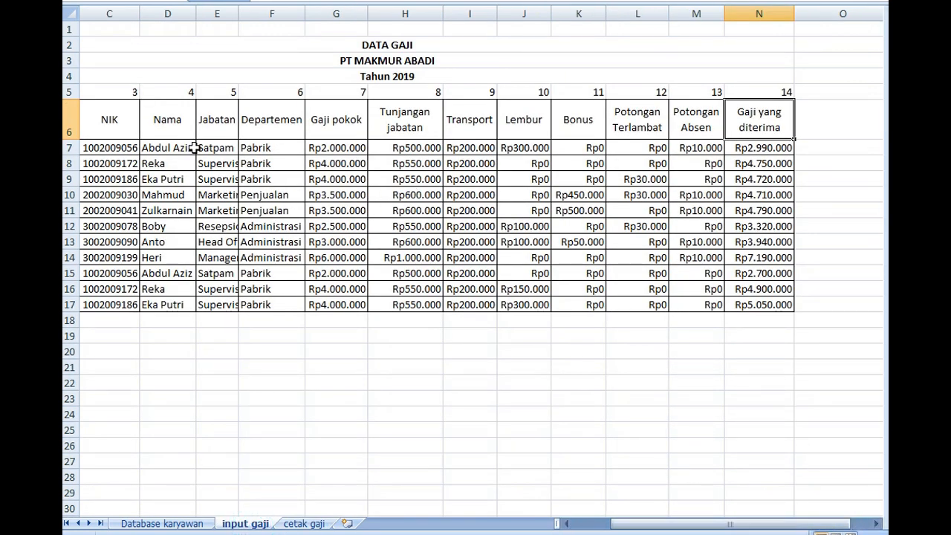
click(747, 153)
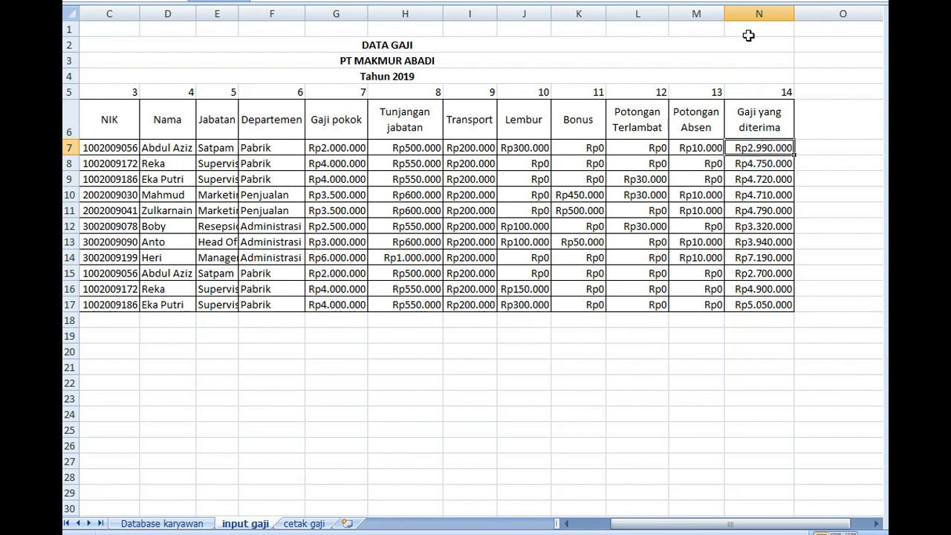
key(F2)
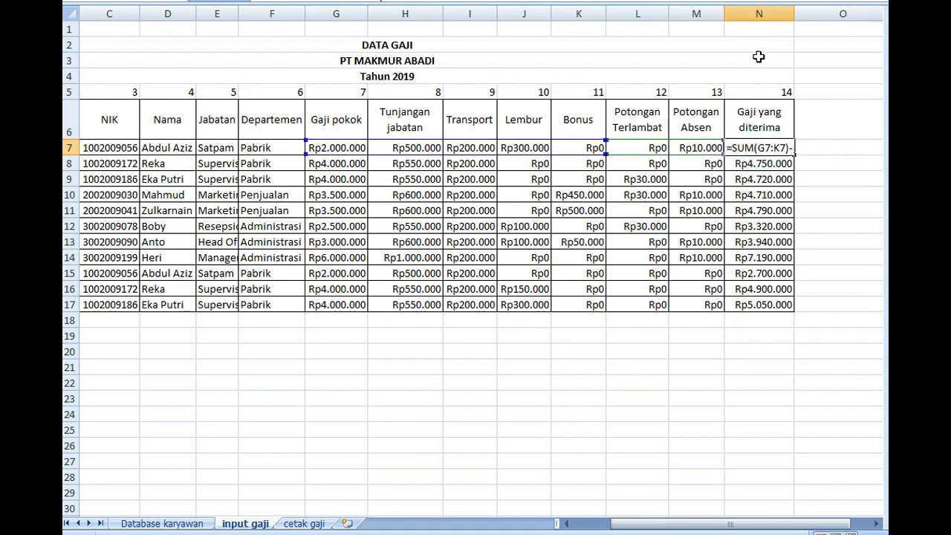
key(Return)
click(755, 13)
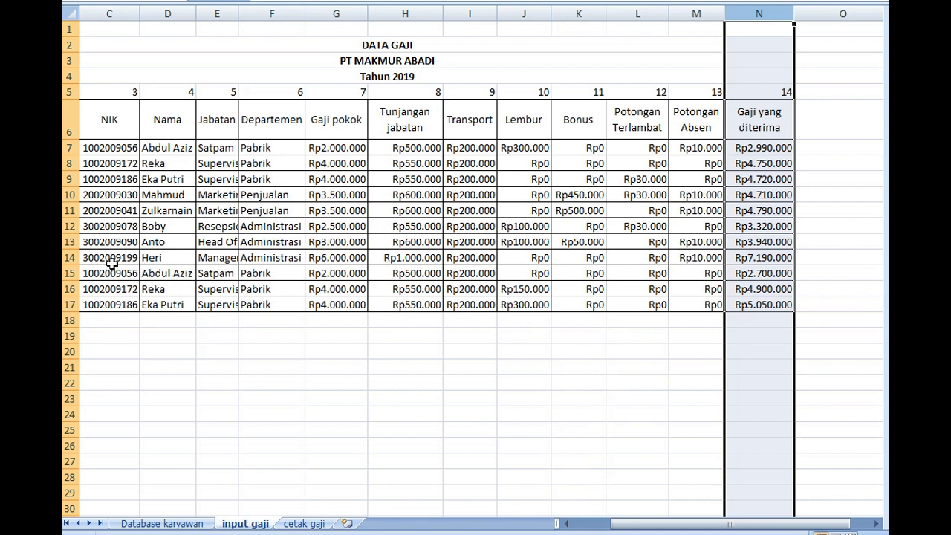
click(71, 274)
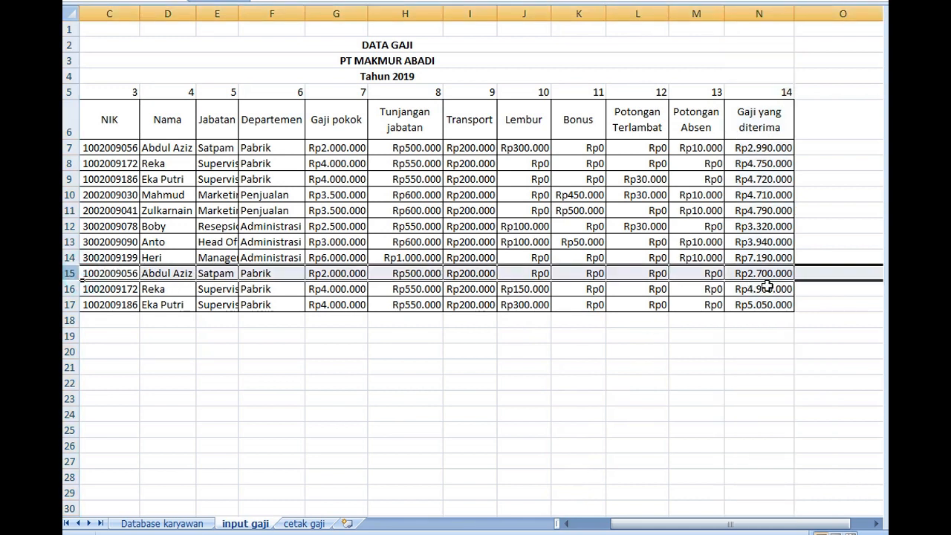
Set Gaji Bulan in cell B3 of the cetak gaji sheet to 12
click(320, 520)
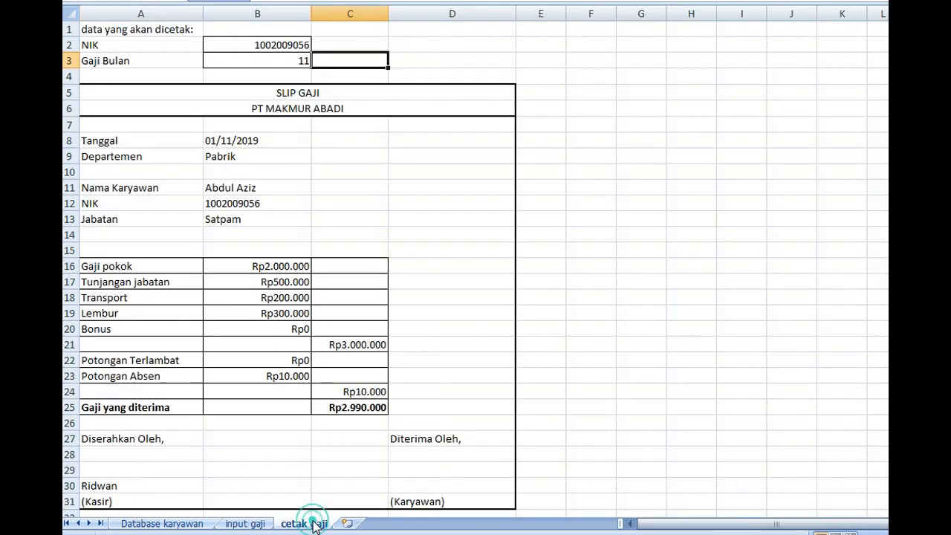
click(260, 65)
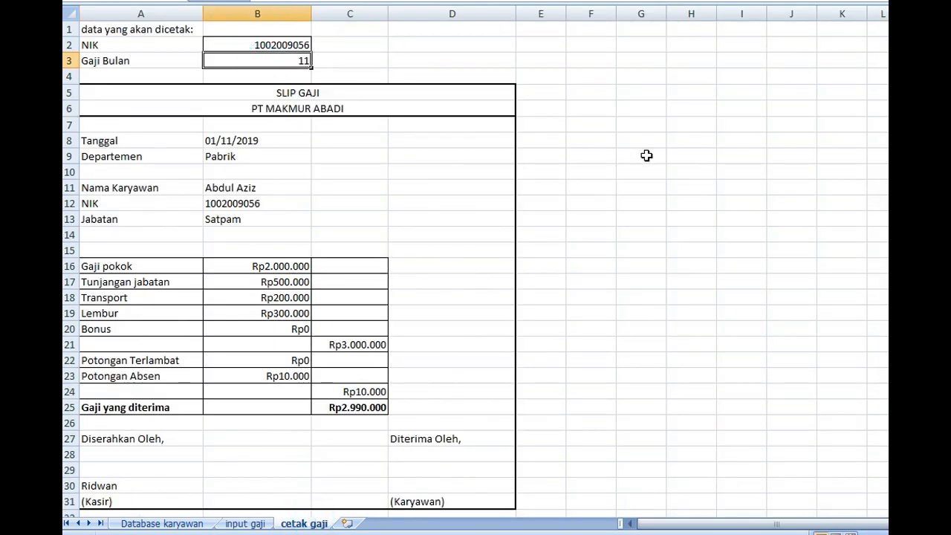
text(1)
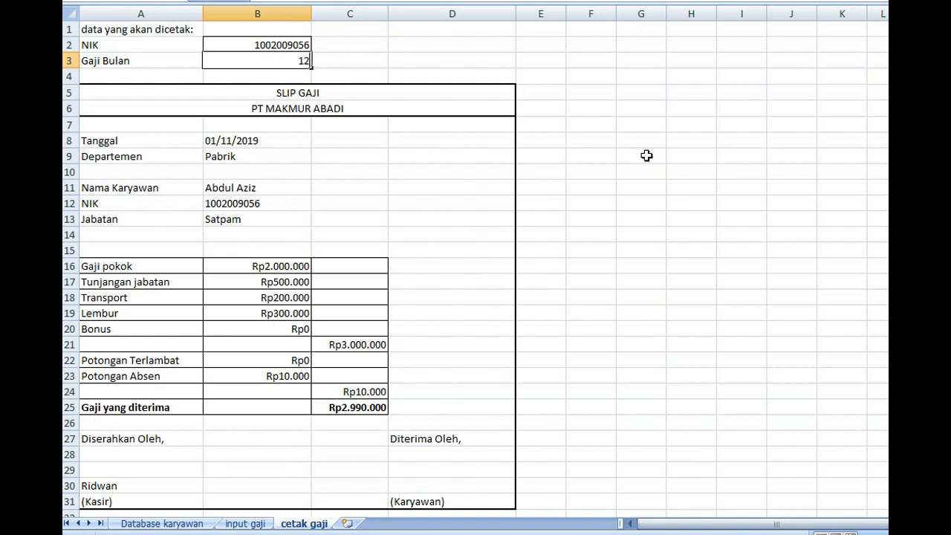
key(Return)
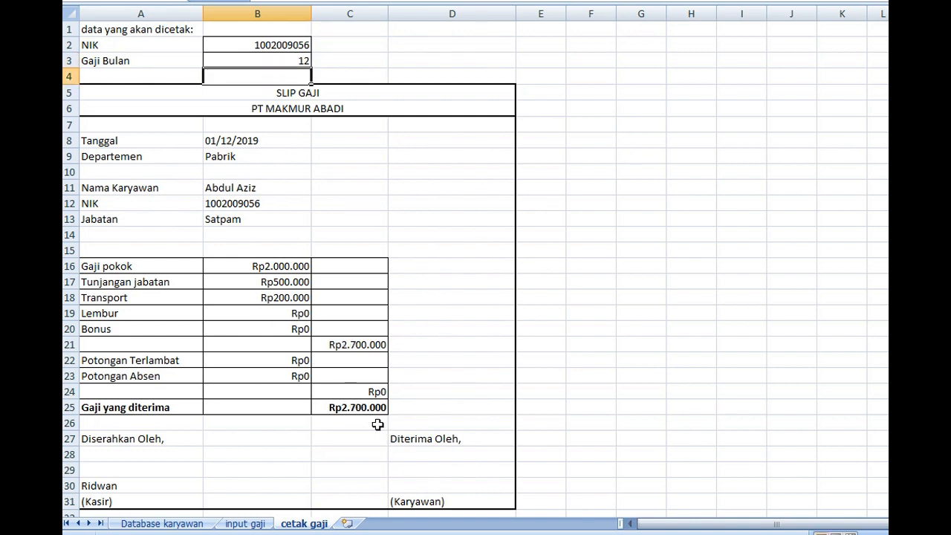
Copy the NIK in cell C8 of the input gaji sheet into the NIK cell B2 of the cetak gaji sheet
click(246, 523)
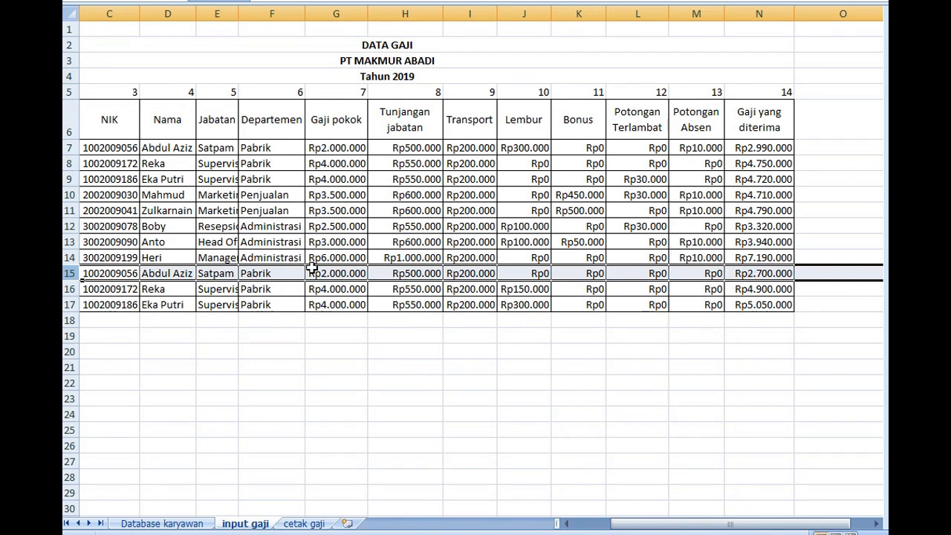
click(121, 164)
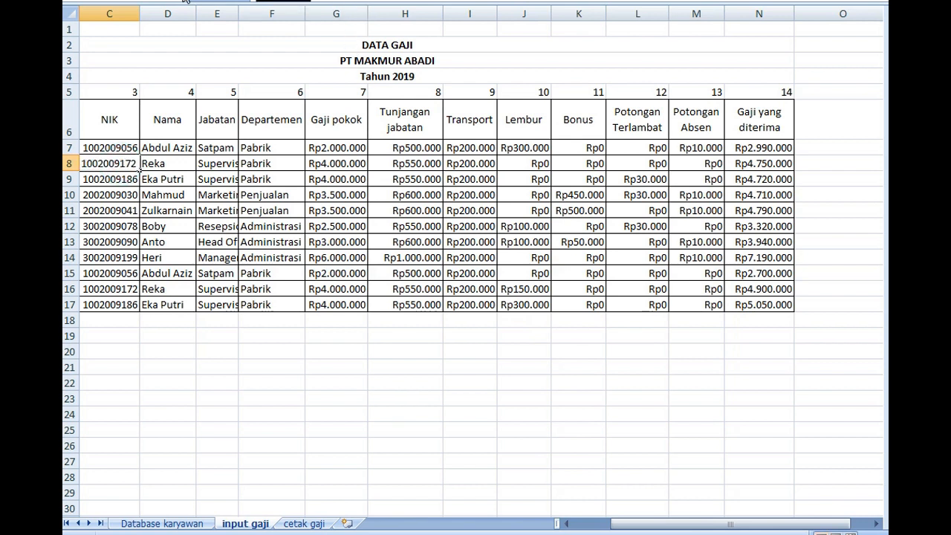
click(304, 523)
click(240, 38)
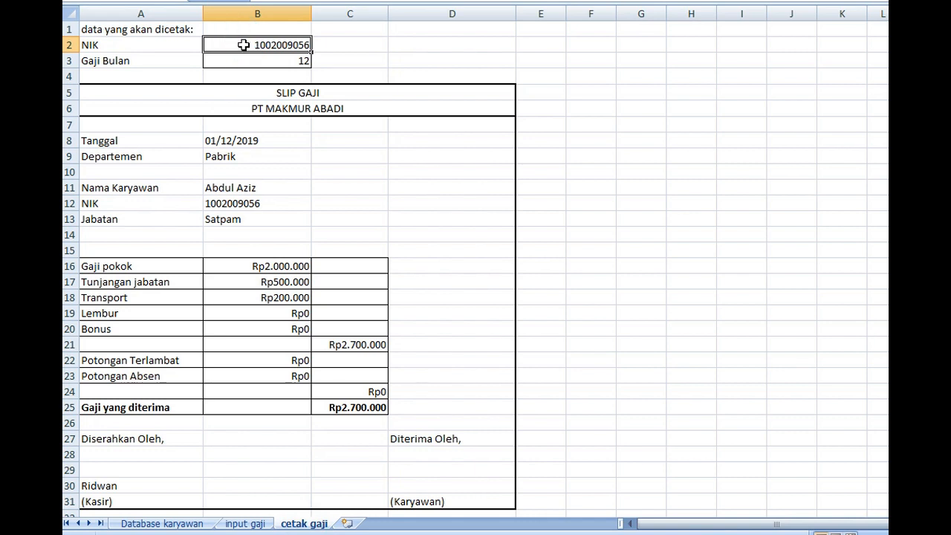
key(ctrl+v)
click(396, 262)
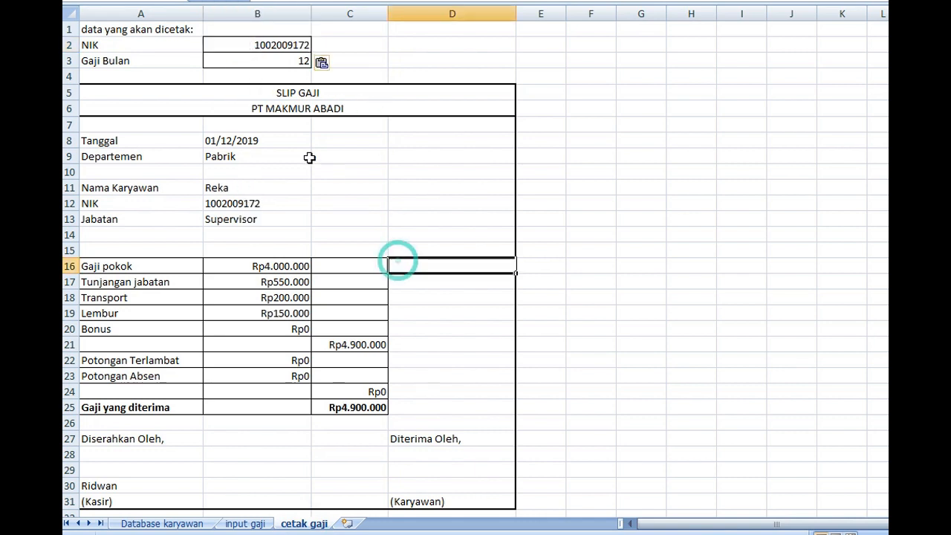
Set the pay slip's Gaji Bulan in cell B3 to 11
click(262, 60)
text(11)
key(ctrl+Return)
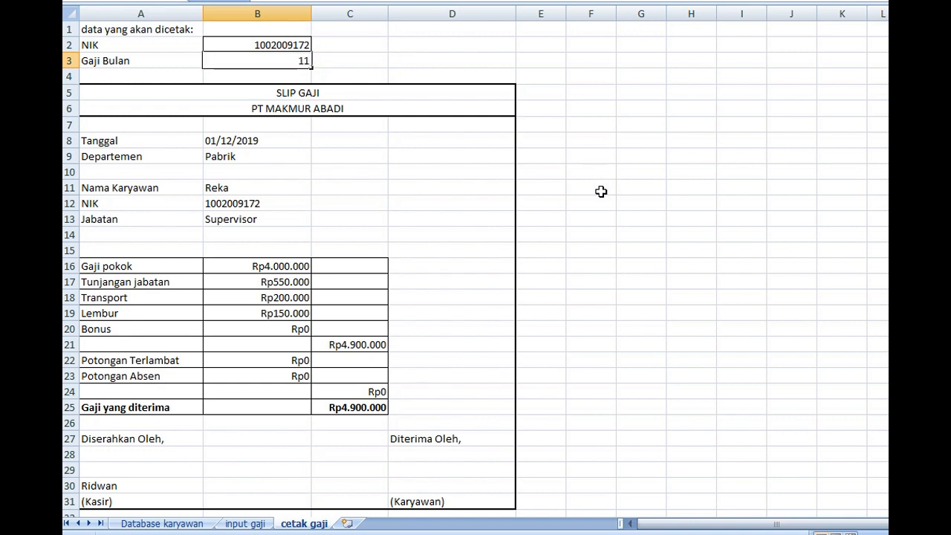
key(Return)
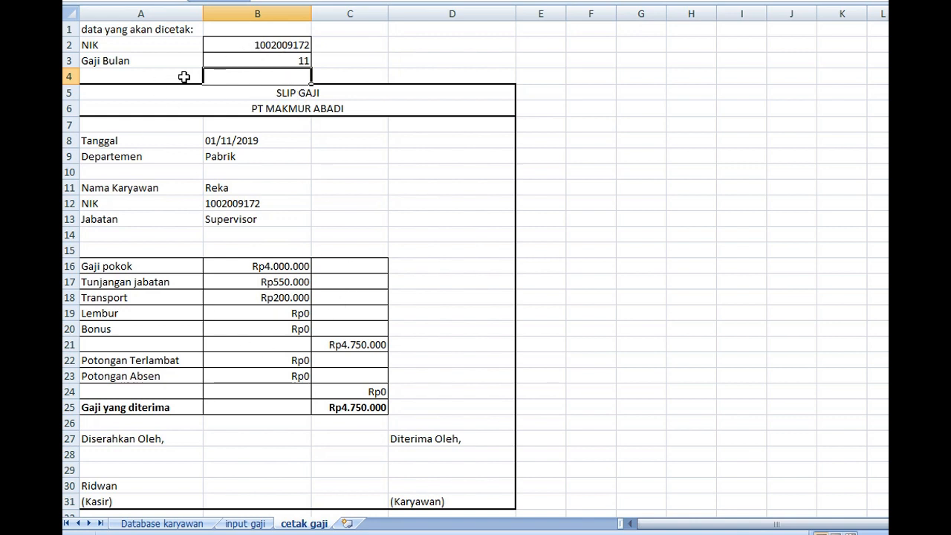
click(257, 38)
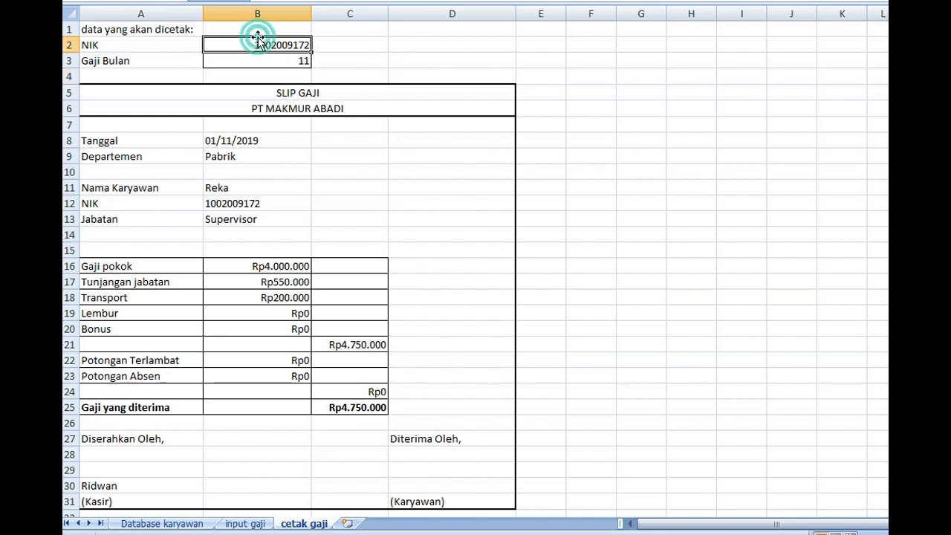
click(257, 61)
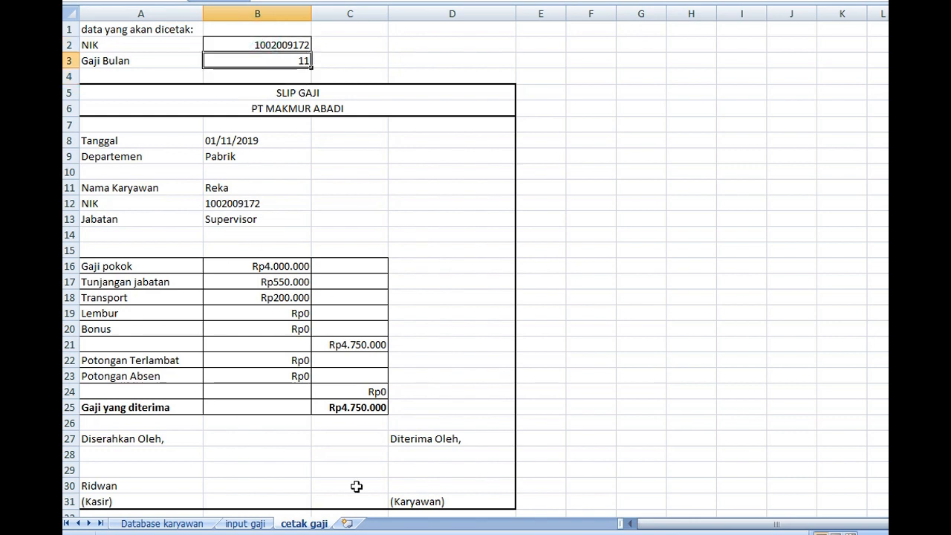
mouse_move(99, 90)
mouse_down()
mouse_move(126, 153)
mouse_move(125, 497)
mouse_up()
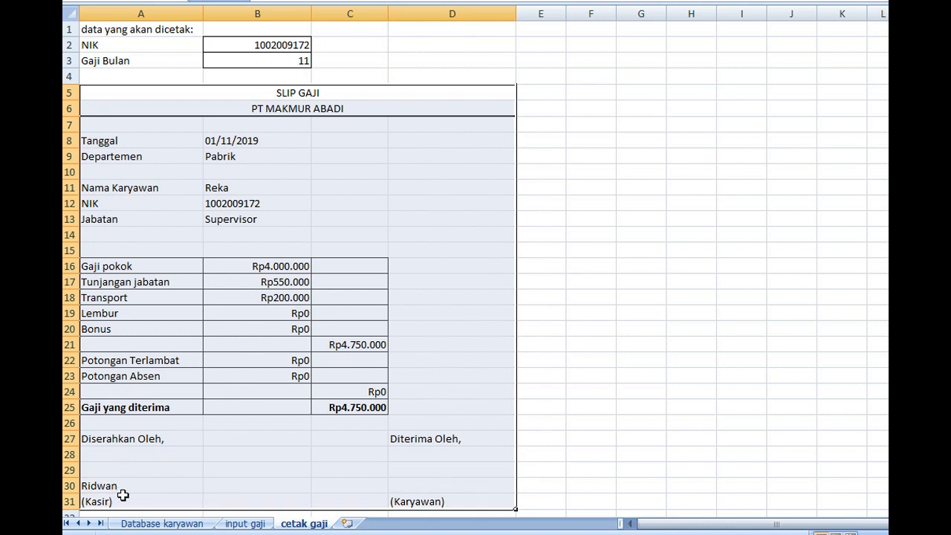
Fill cell D30 above (Karyawan) in the signature block with the employee's name by linking it to Nama Karyawan with =B11
click(413, 486)
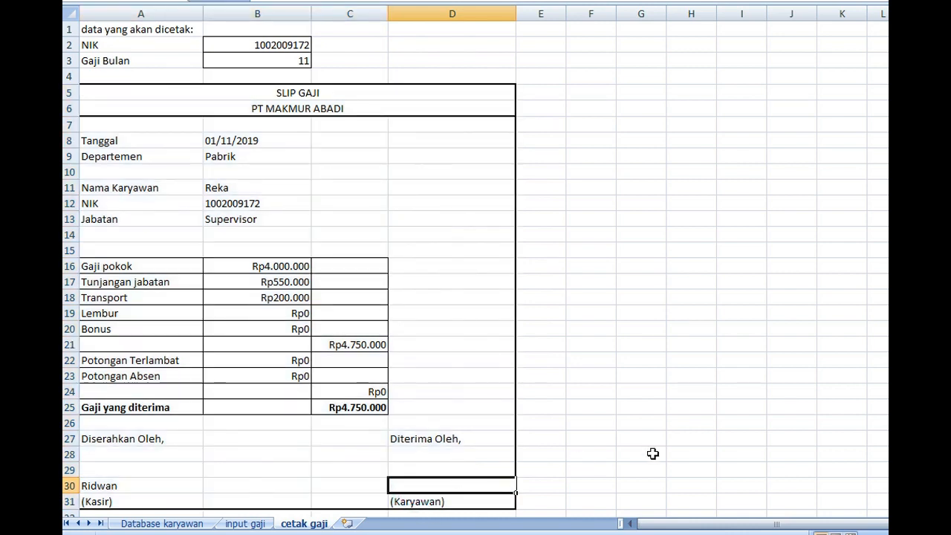
text(=)
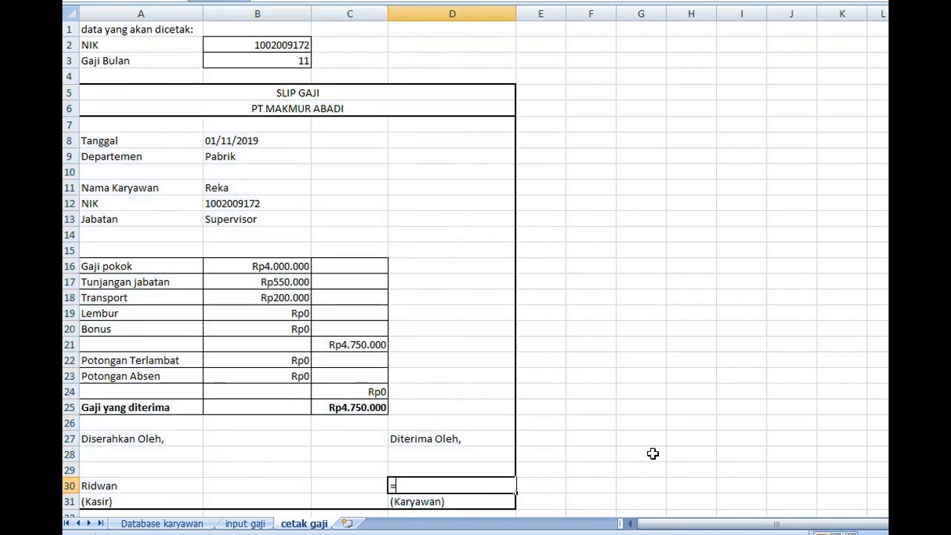
click(222, 187)
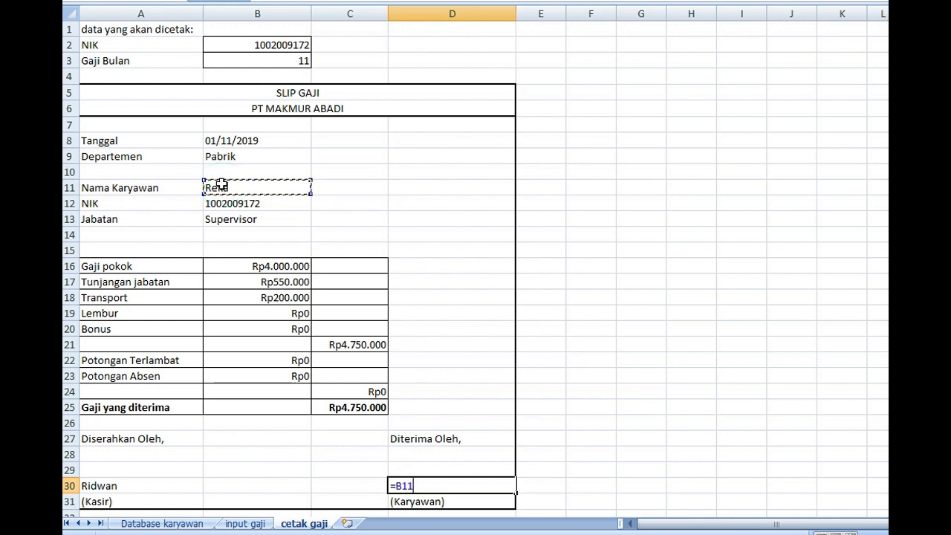
key(Return)
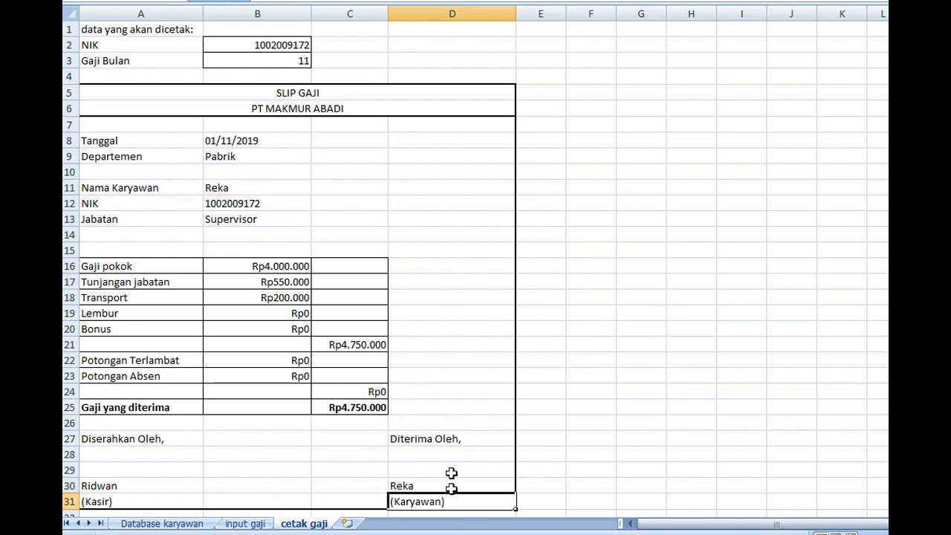